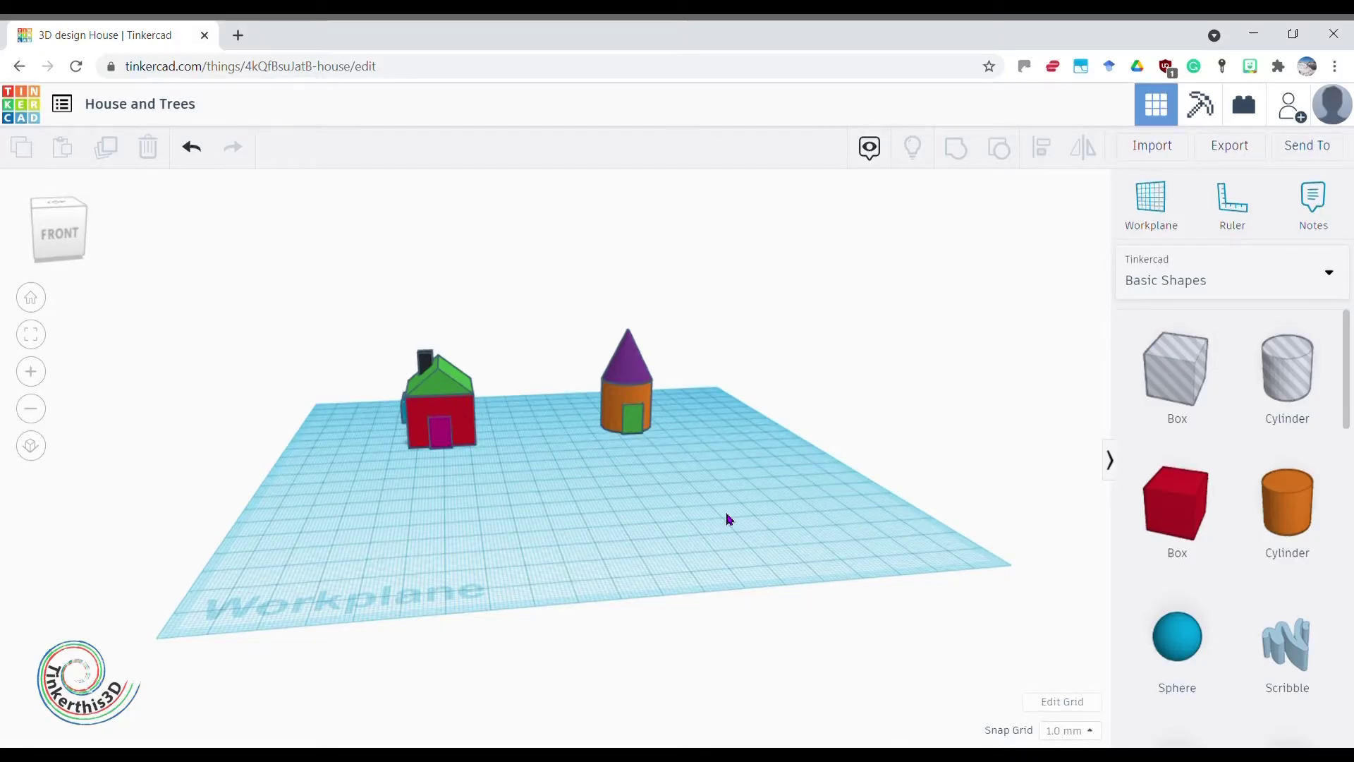
Place a new cylinder in front of the tower and set its Solid colour to brown
right_drag(726, 514, 749, 553)
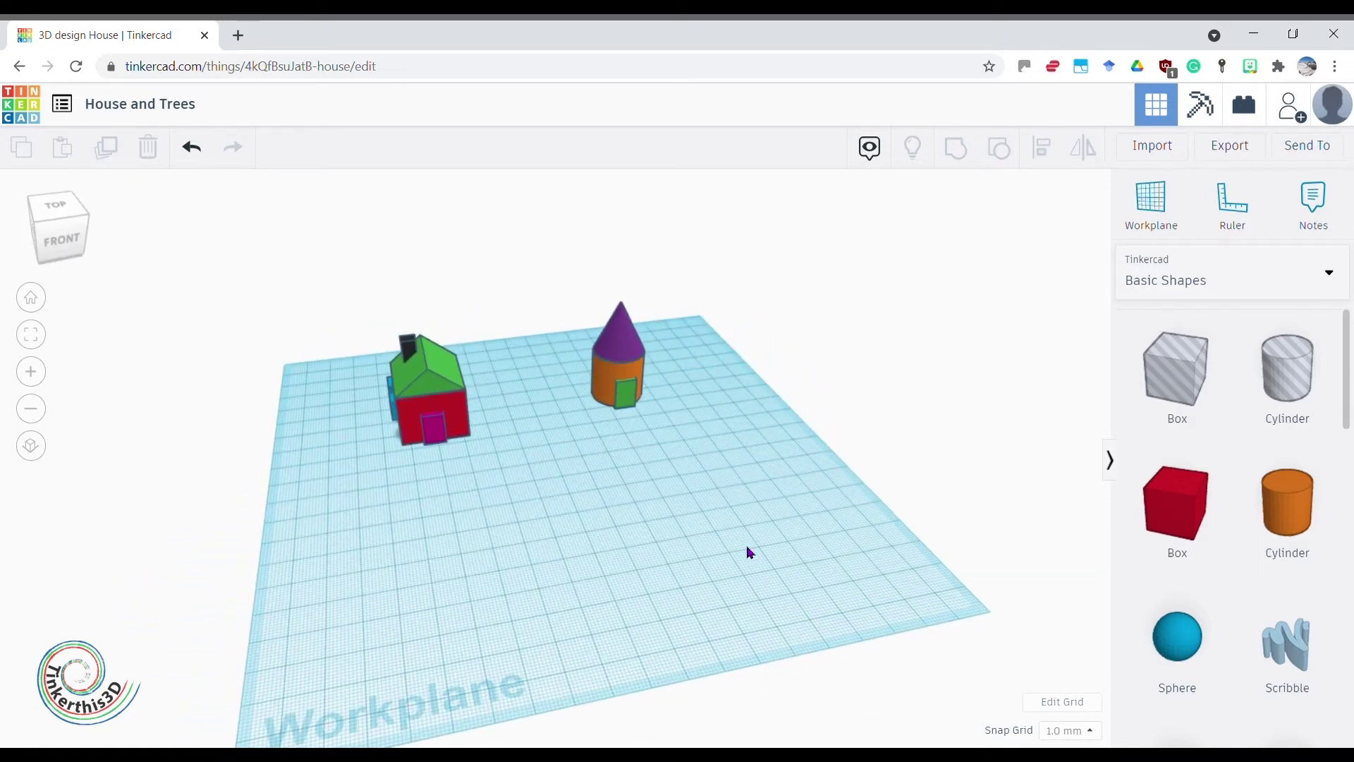
right_drag(749, 553, 683, 519)
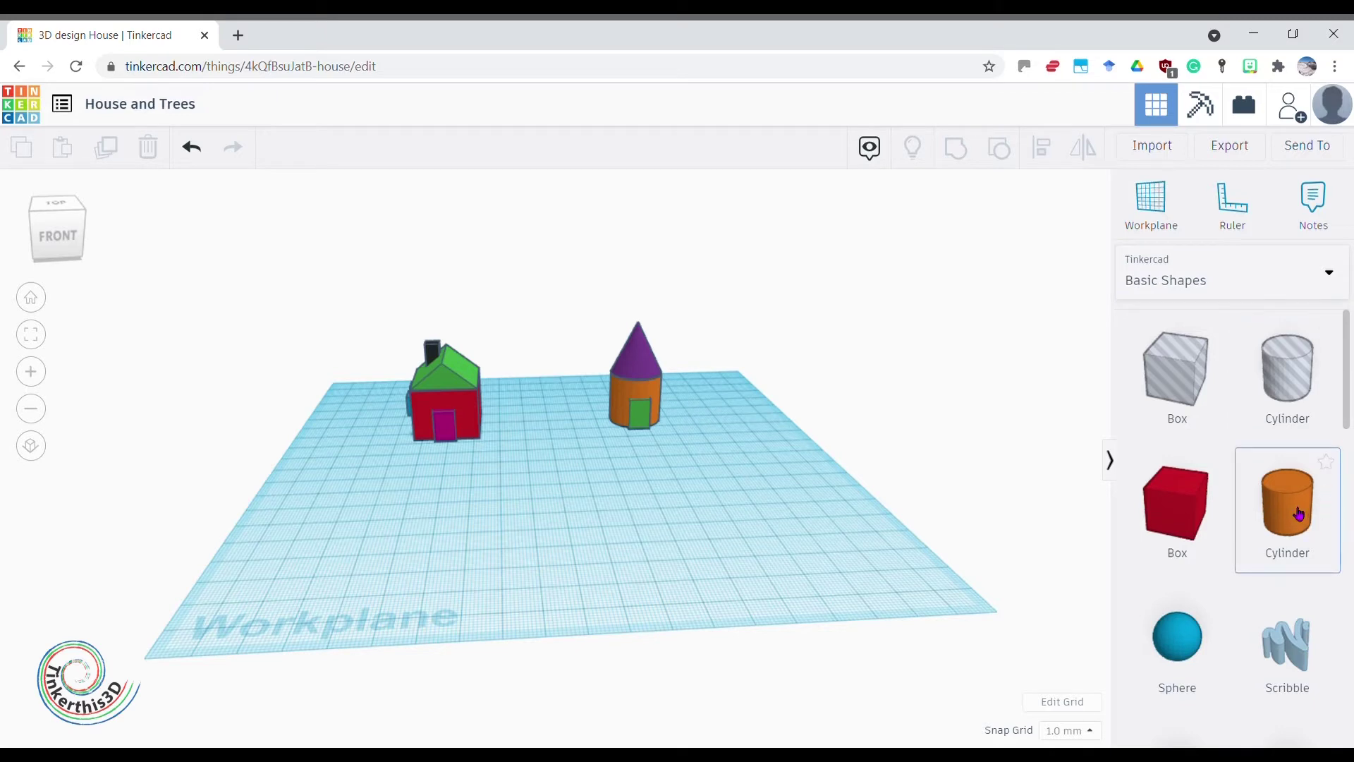
drag(1299, 515, 582, 515)
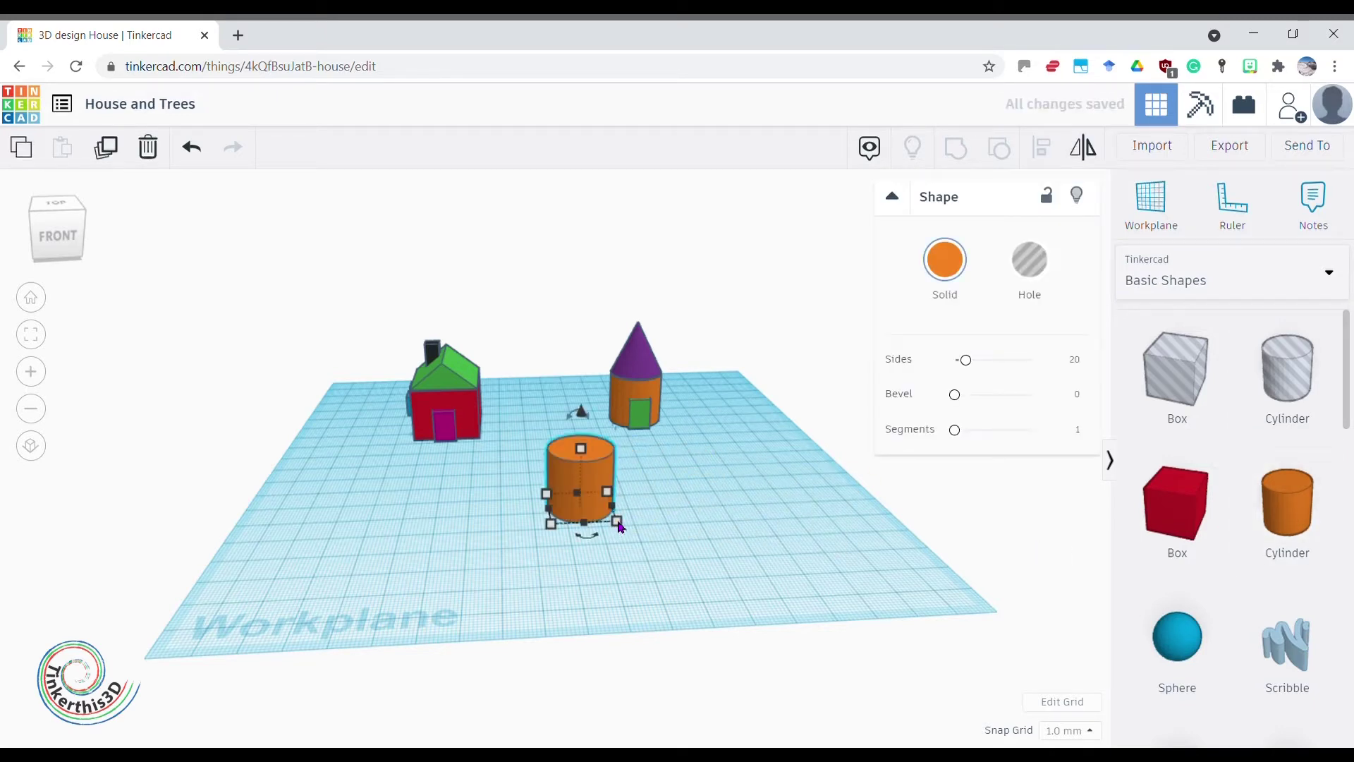
click(943, 262)
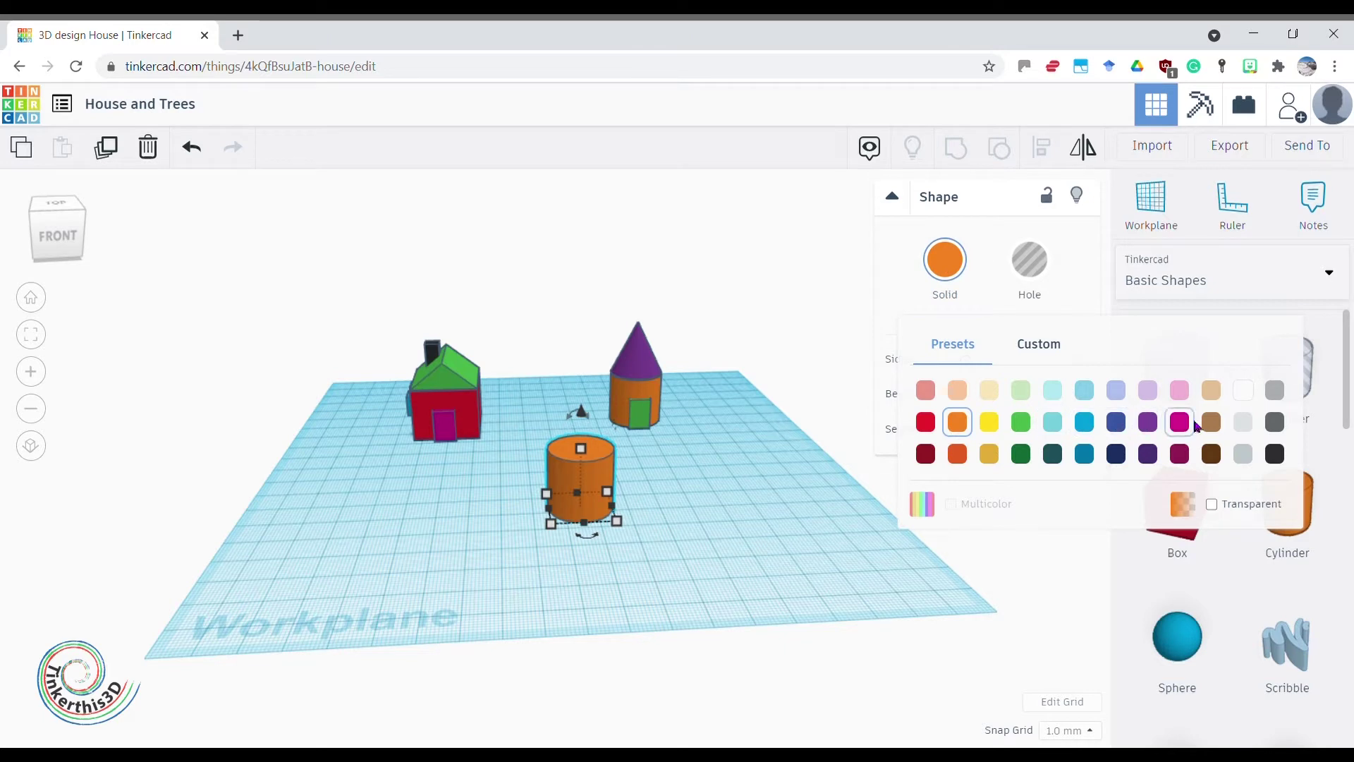
click(1215, 458)
click(792, 549)
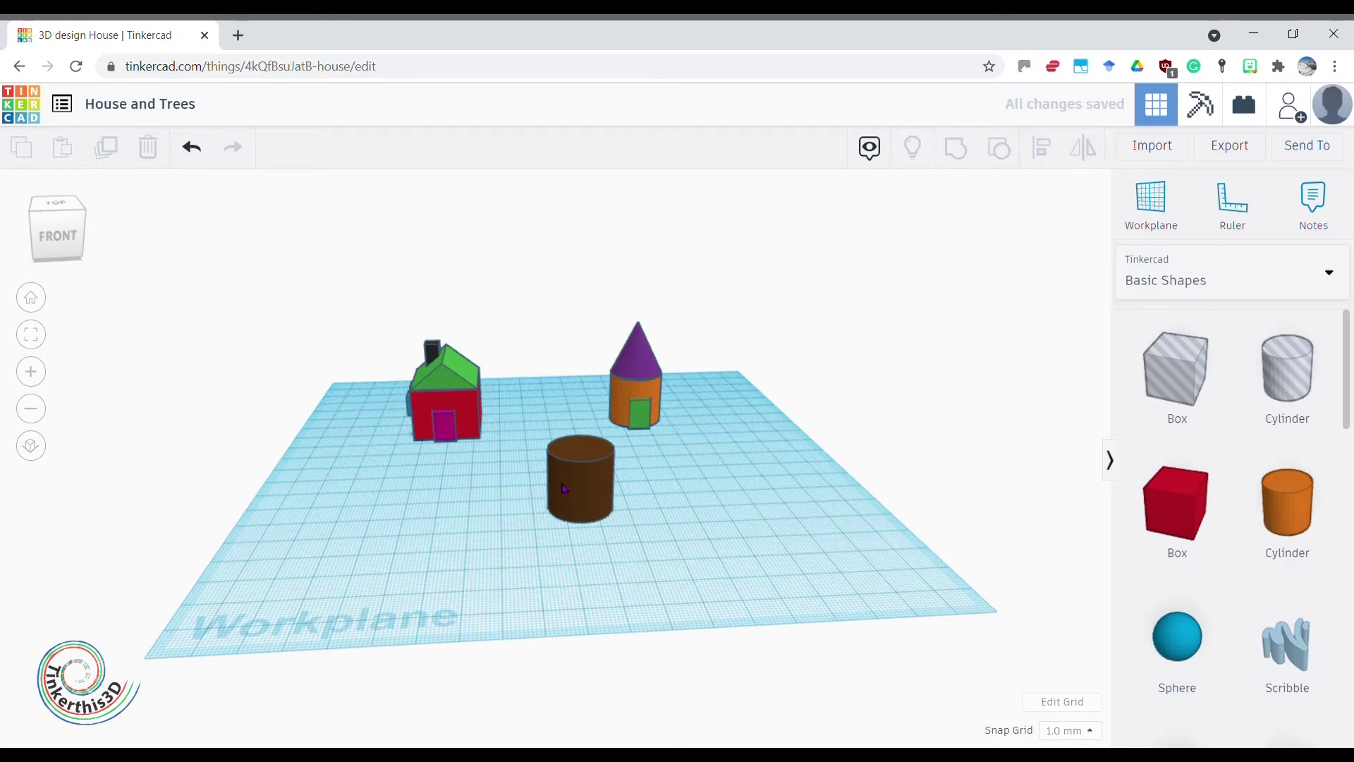
Shrink the brown cylinder's footprint to 10 by 10 mm
right_drag(677, 544, 714, 546)
click(631, 511)
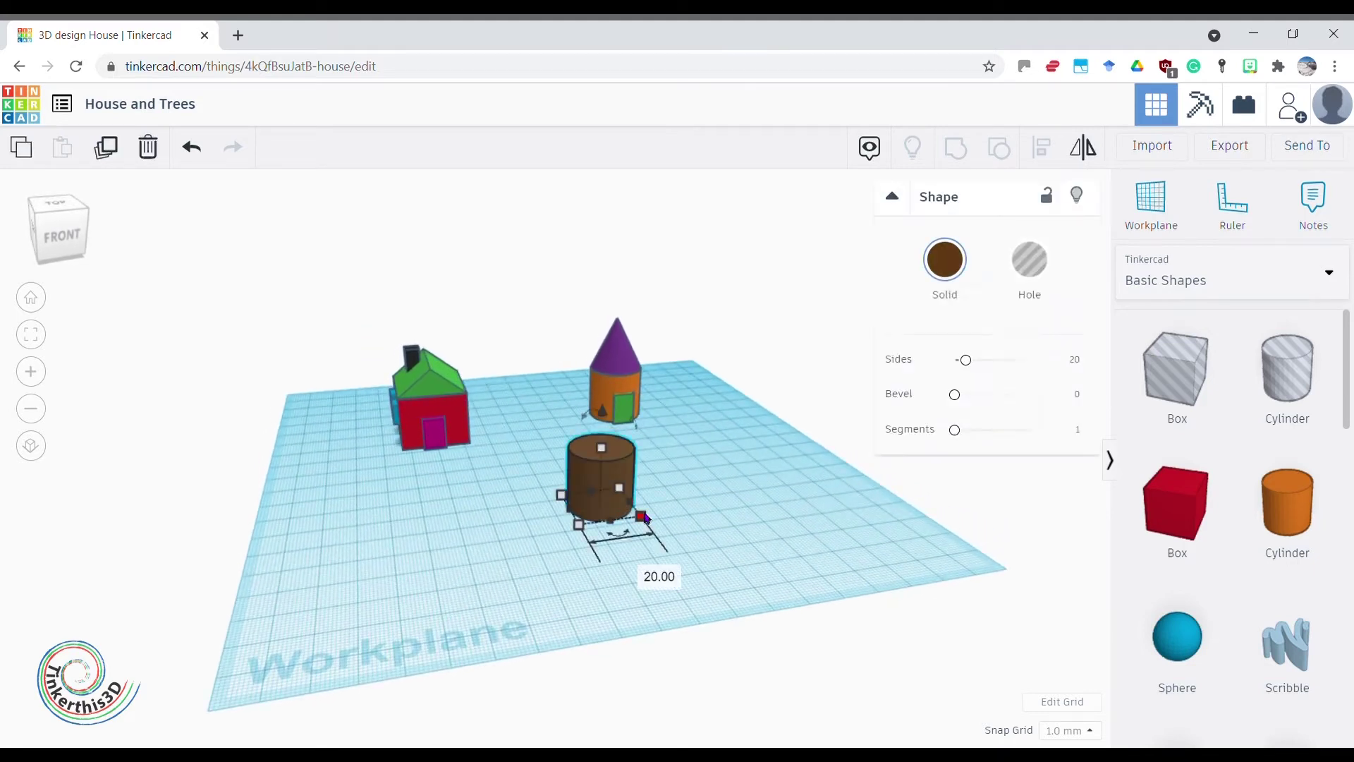
drag(644, 520, 607, 511)
click(625, 557)
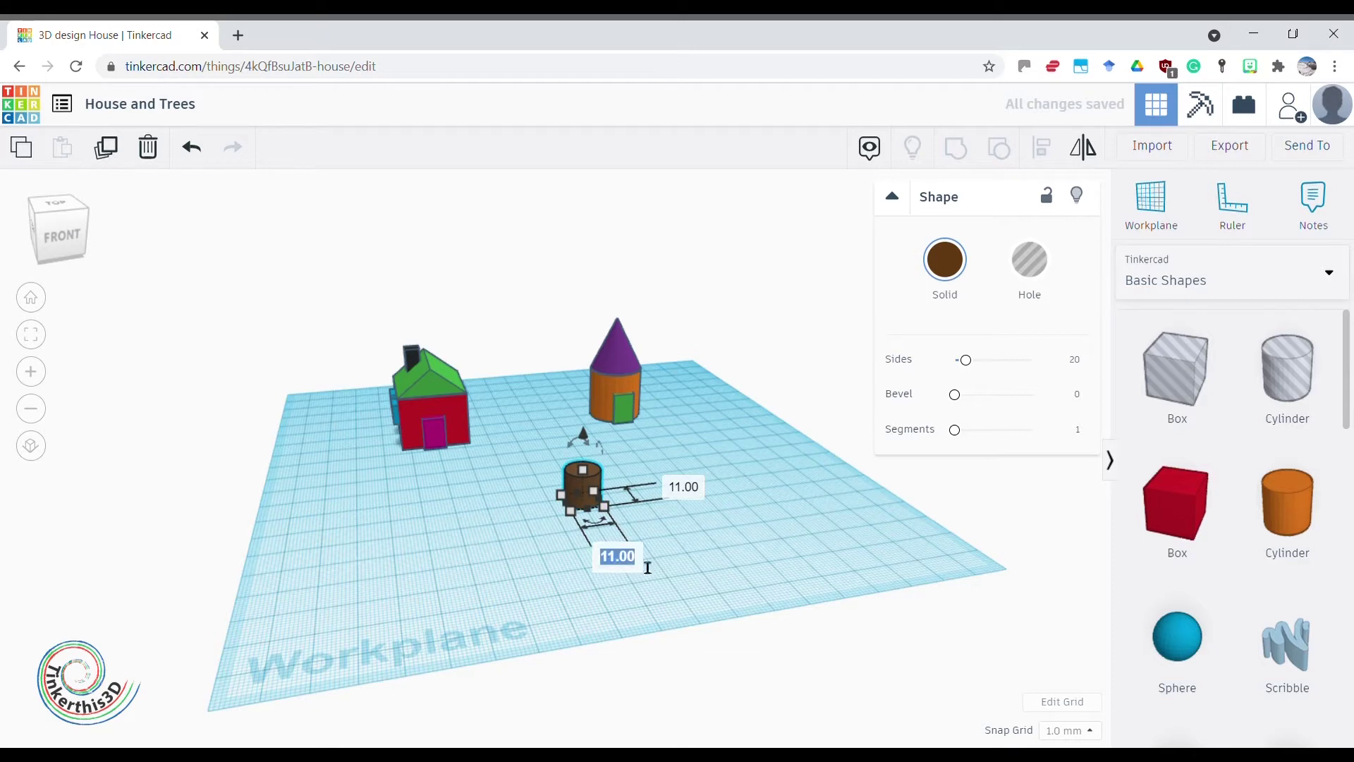
text(1)
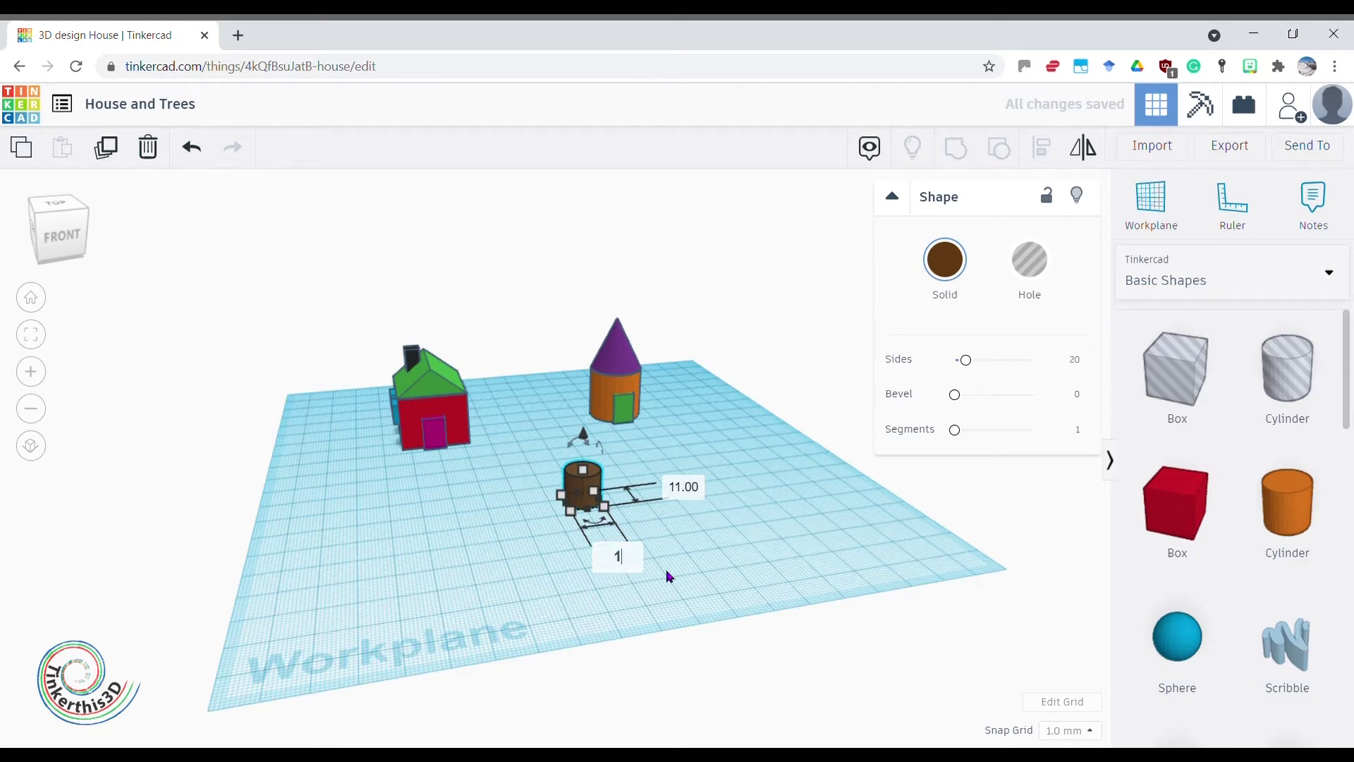
text(0)
key(Return)
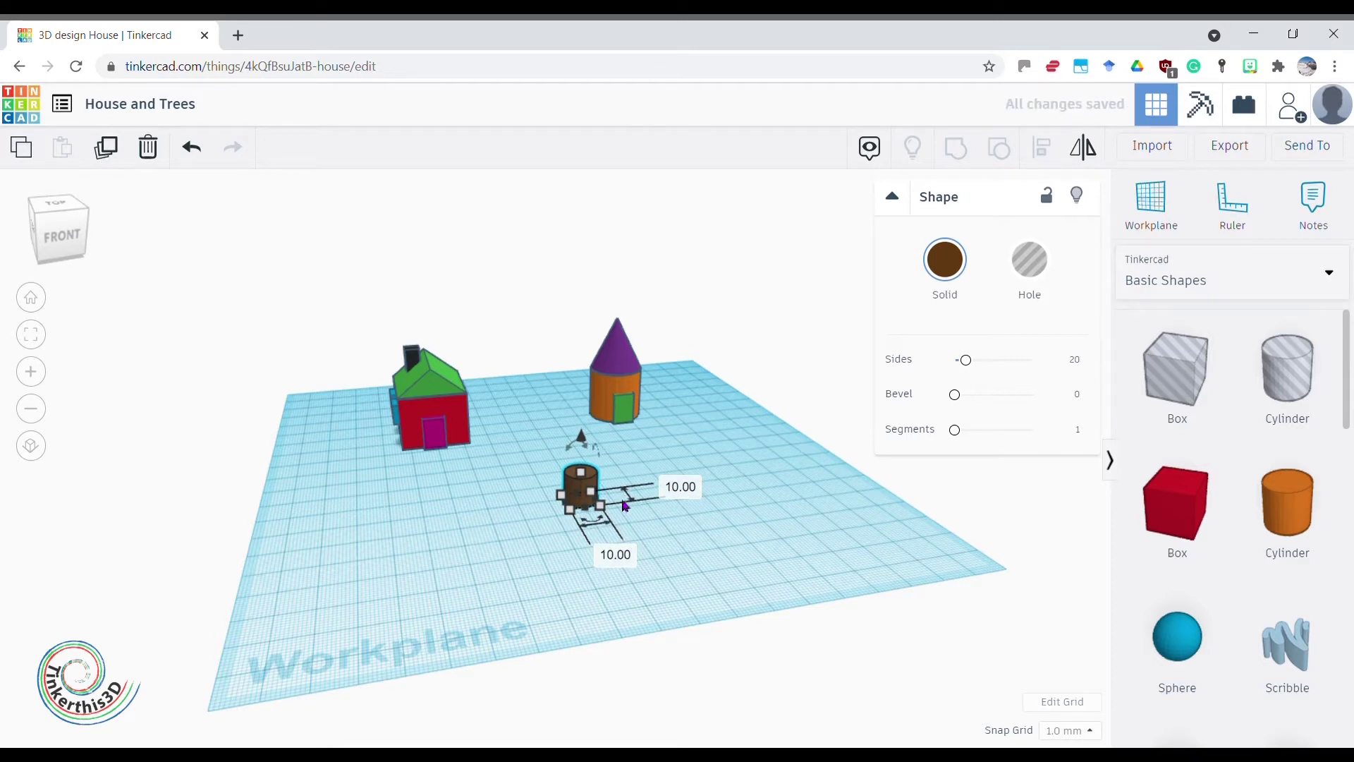
click(692, 589)
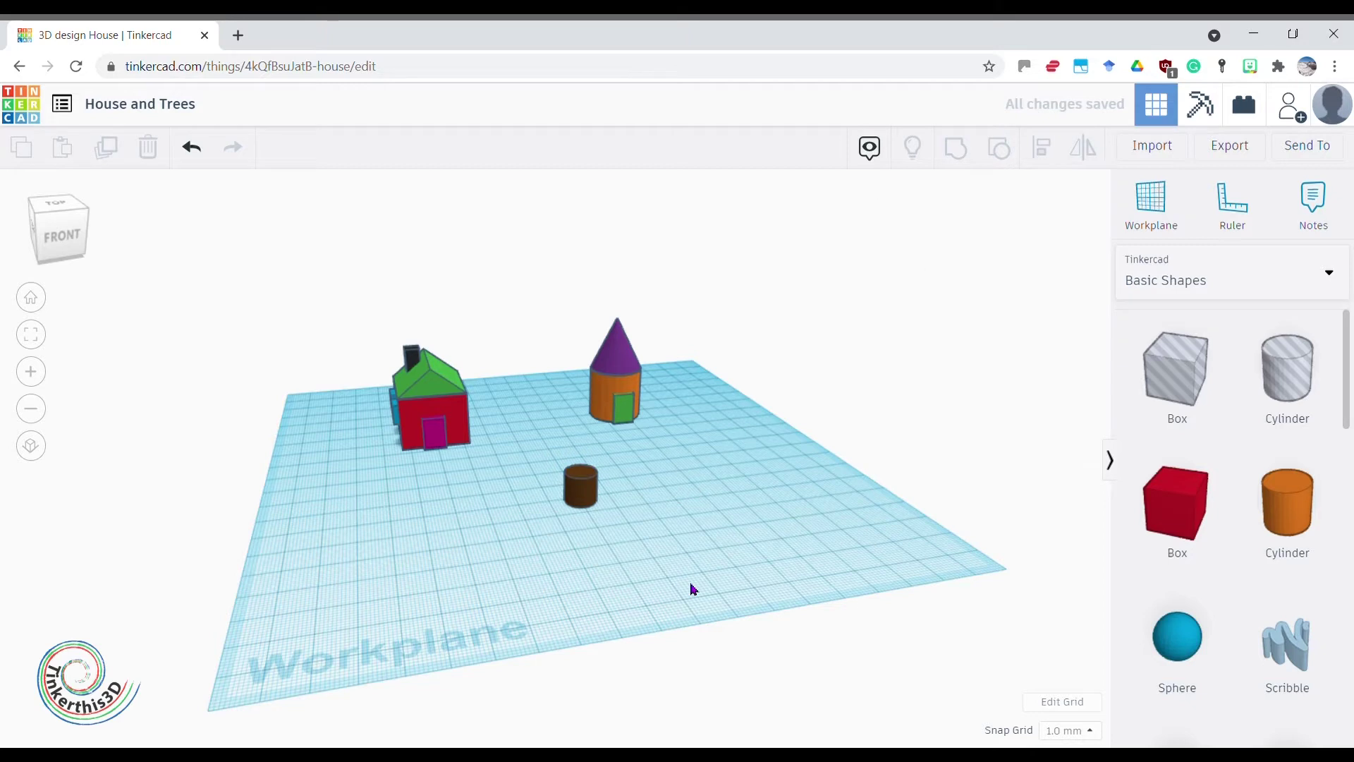
Raise the brown cylinder's height to 28 mm
click(592, 493)
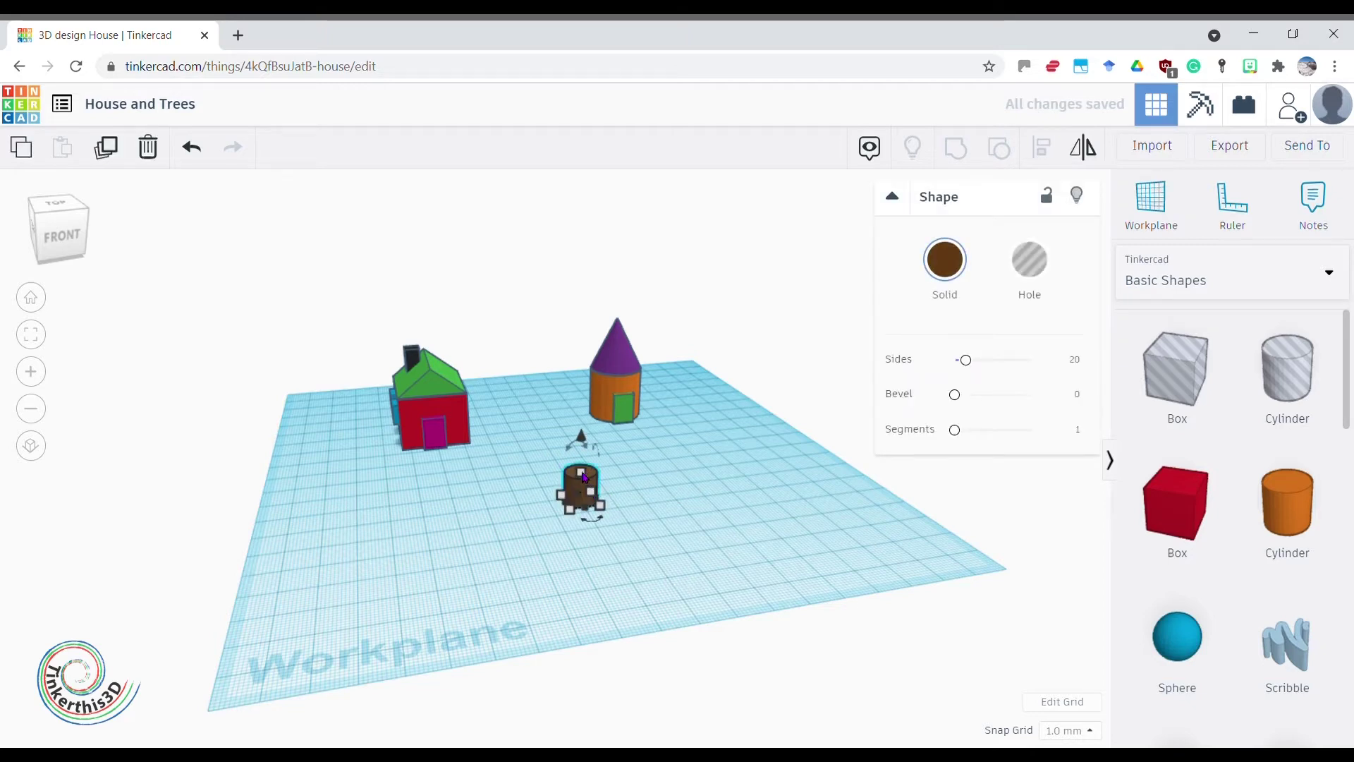
drag(583, 477, 580, 424)
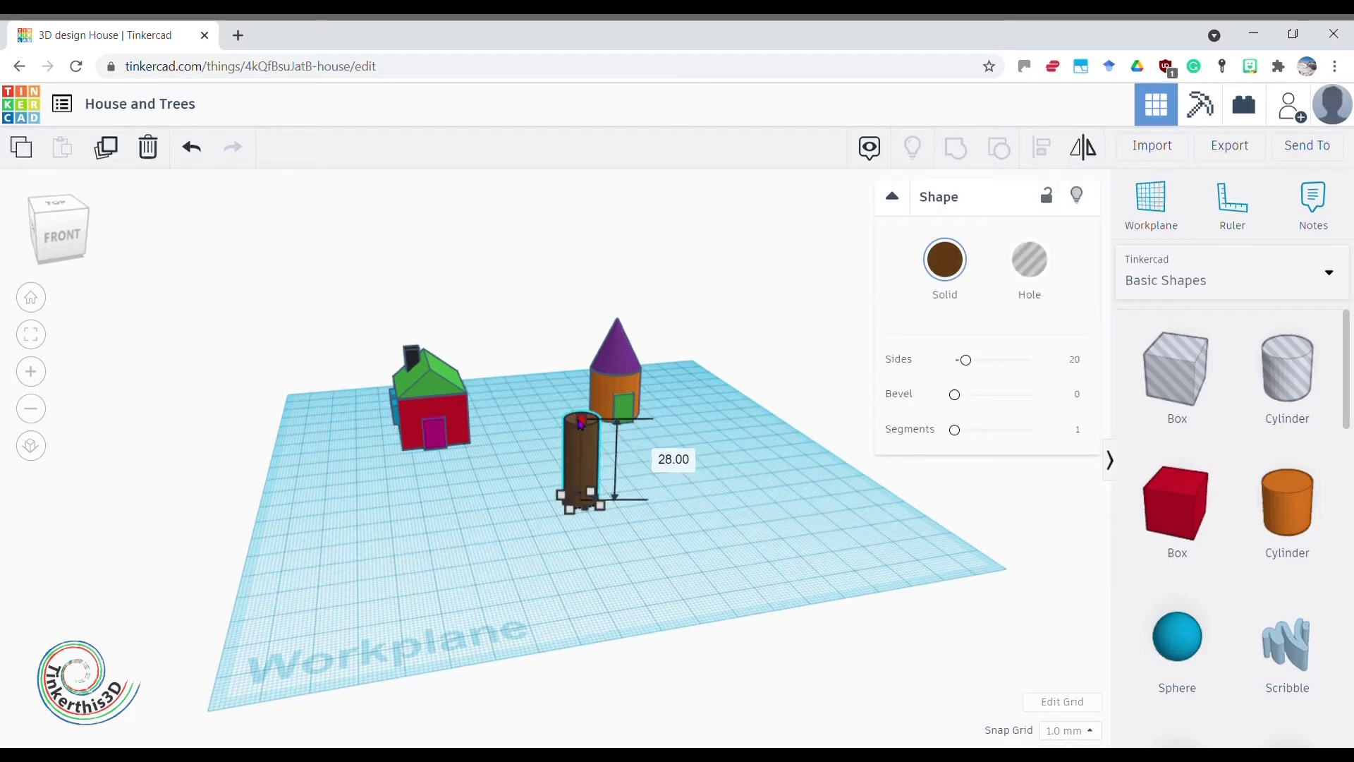
right_drag(699, 512, 602, 508)
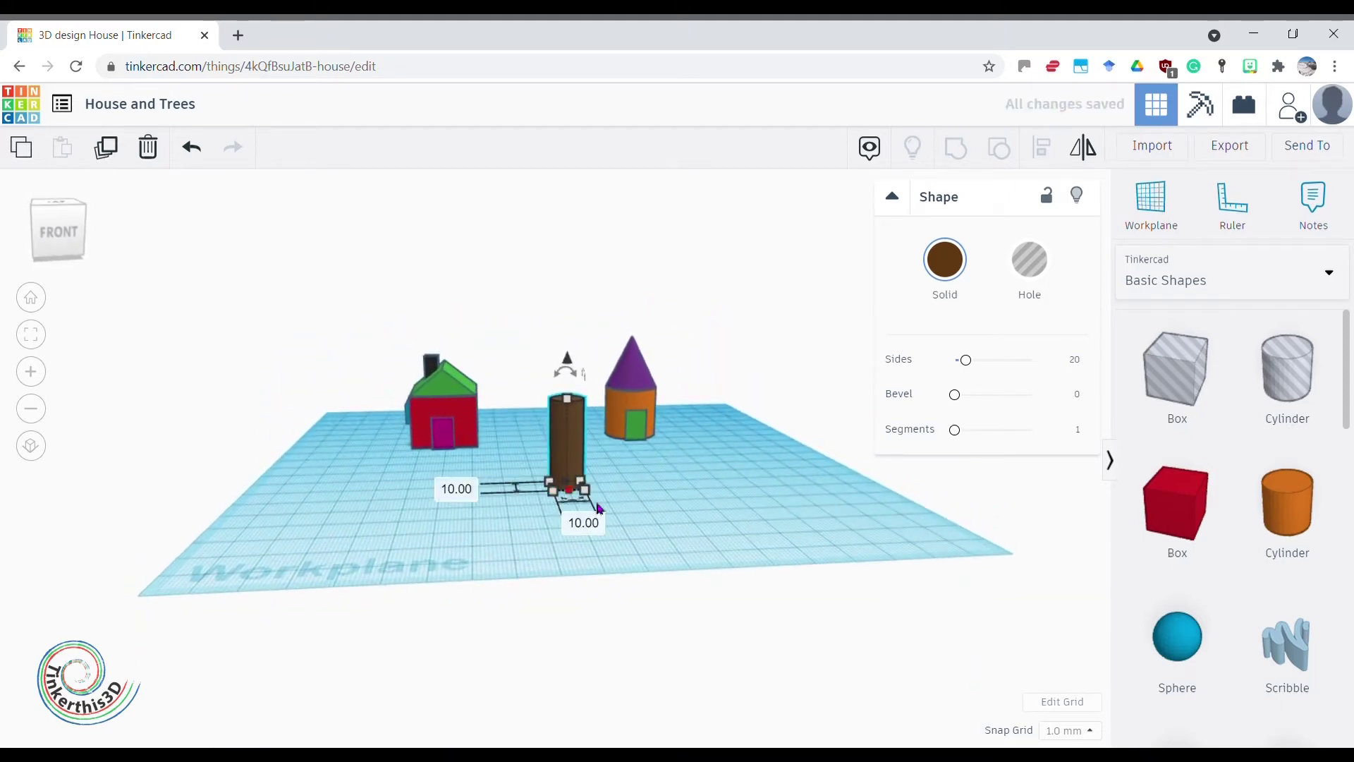
scroll(1239, 517, down, 2)
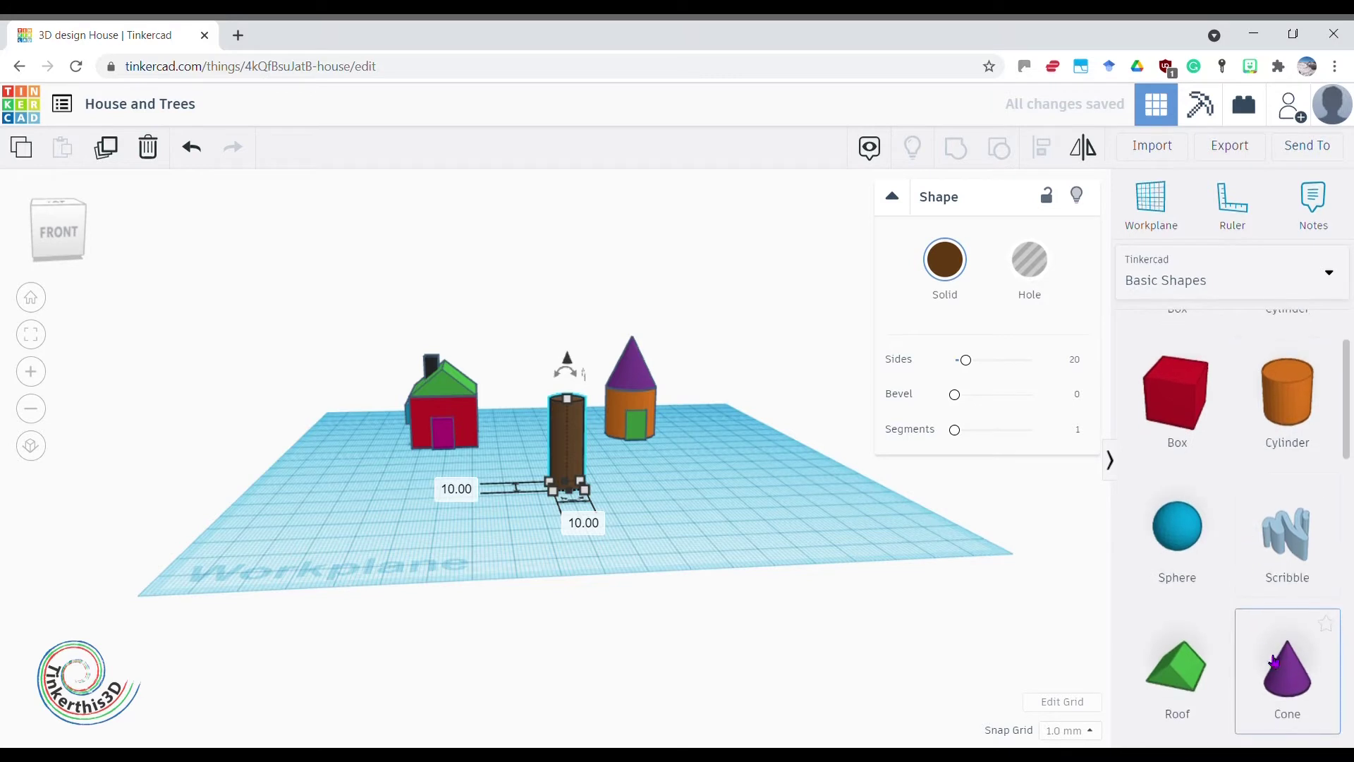
Add a cone to the workplane and colour it green
drag(1298, 686, 735, 512)
click(944, 262)
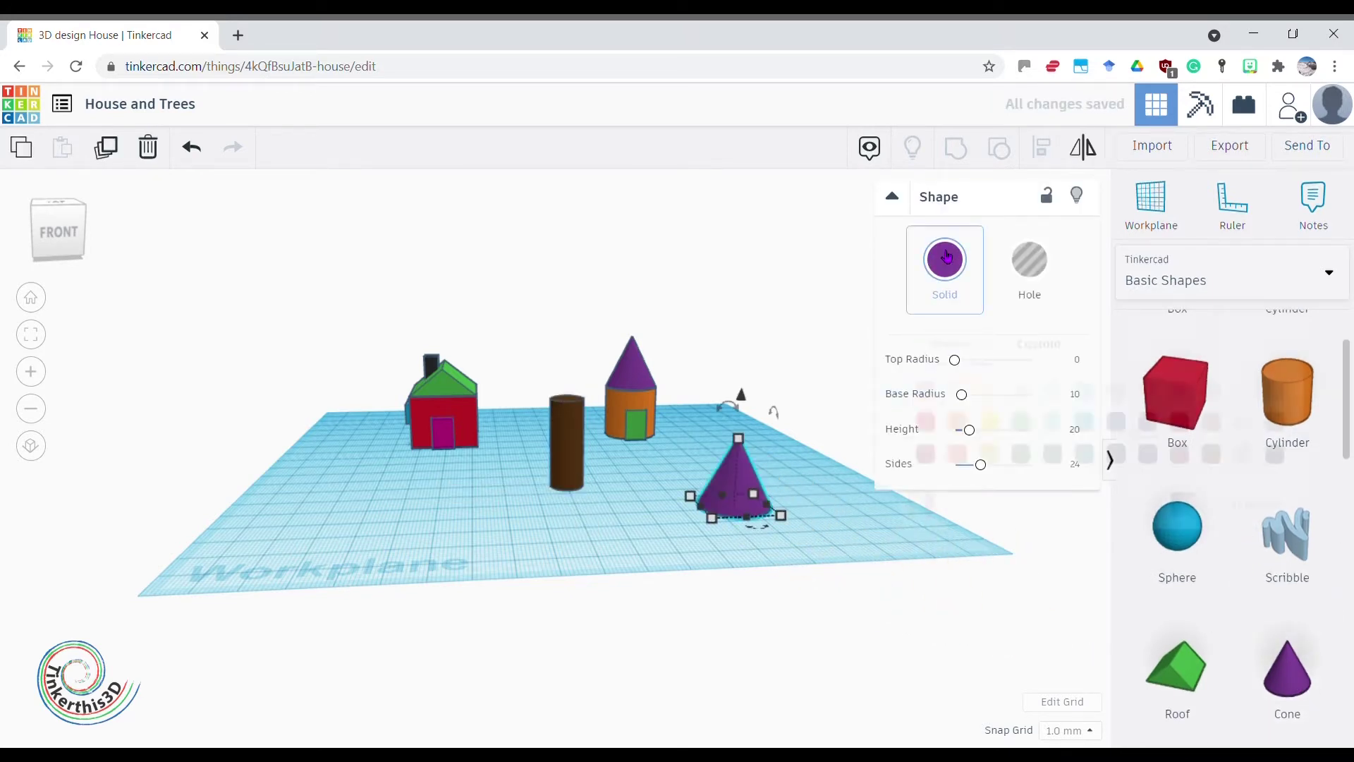
click(1021, 426)
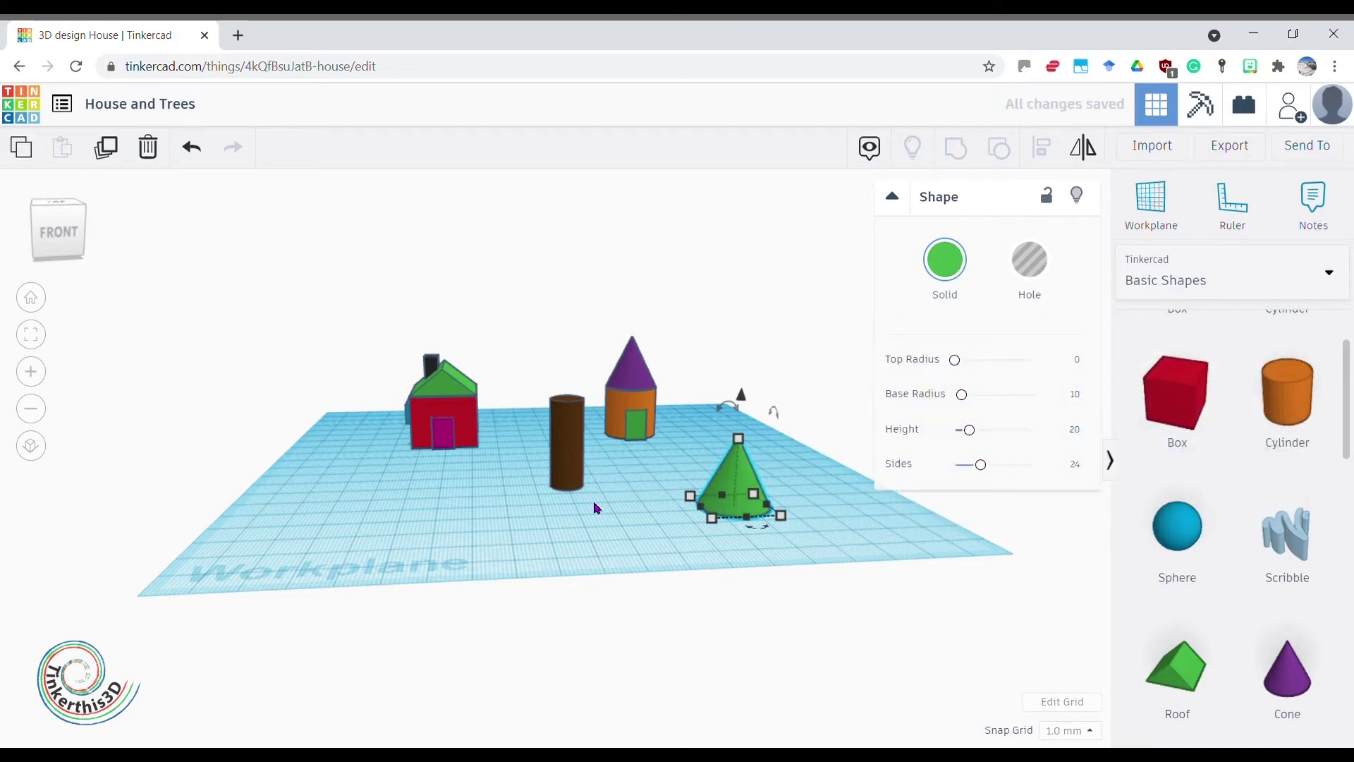
Move the green cone to the trunk and centre-align the two with Align
drag(741, 497, 571, 488)
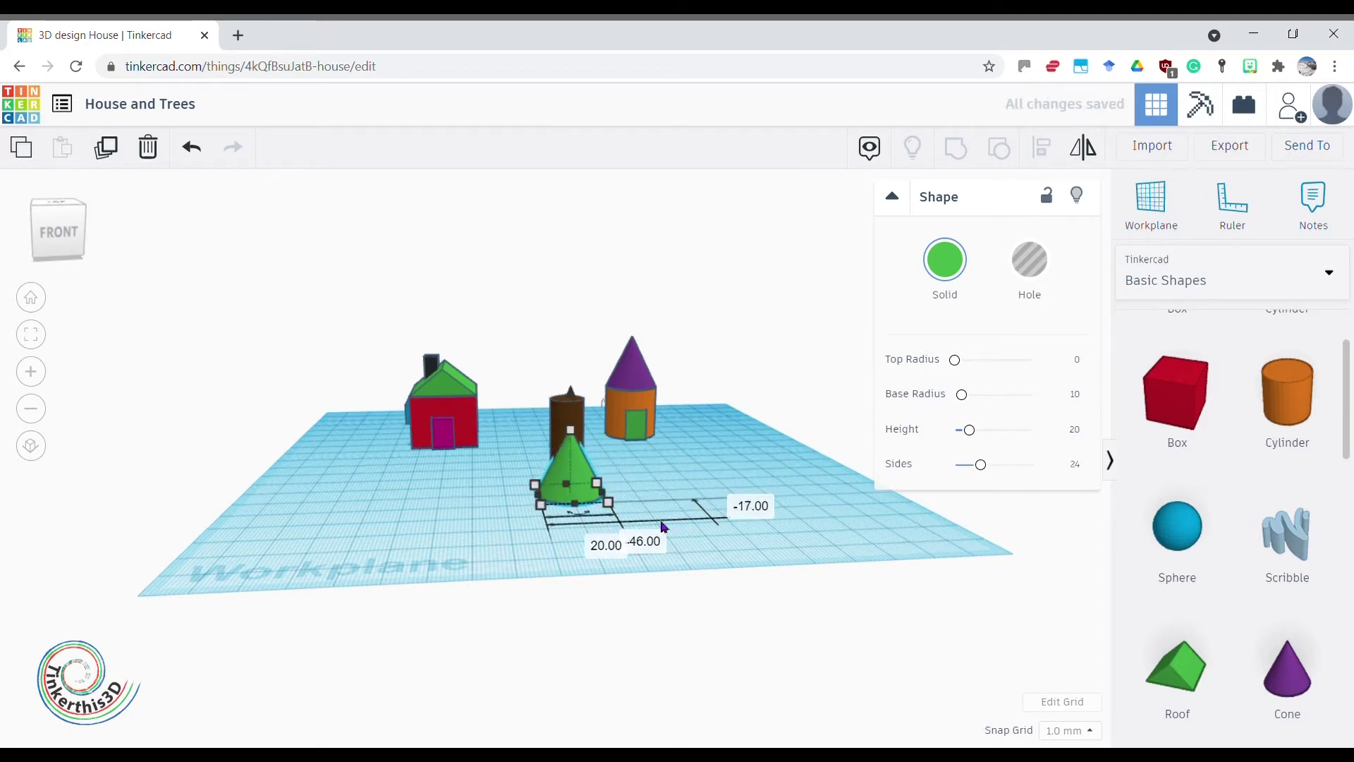
shift+click(567, 416)
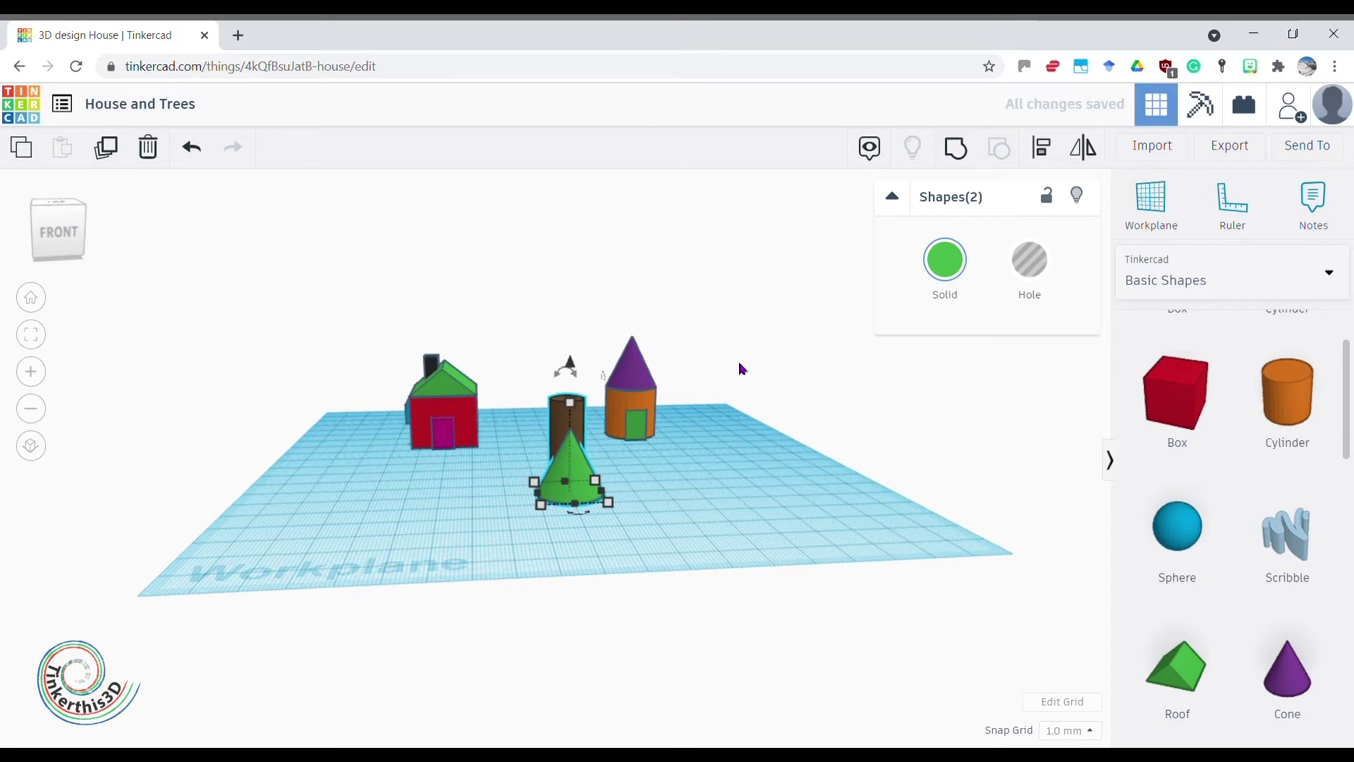
click(1051, 164)
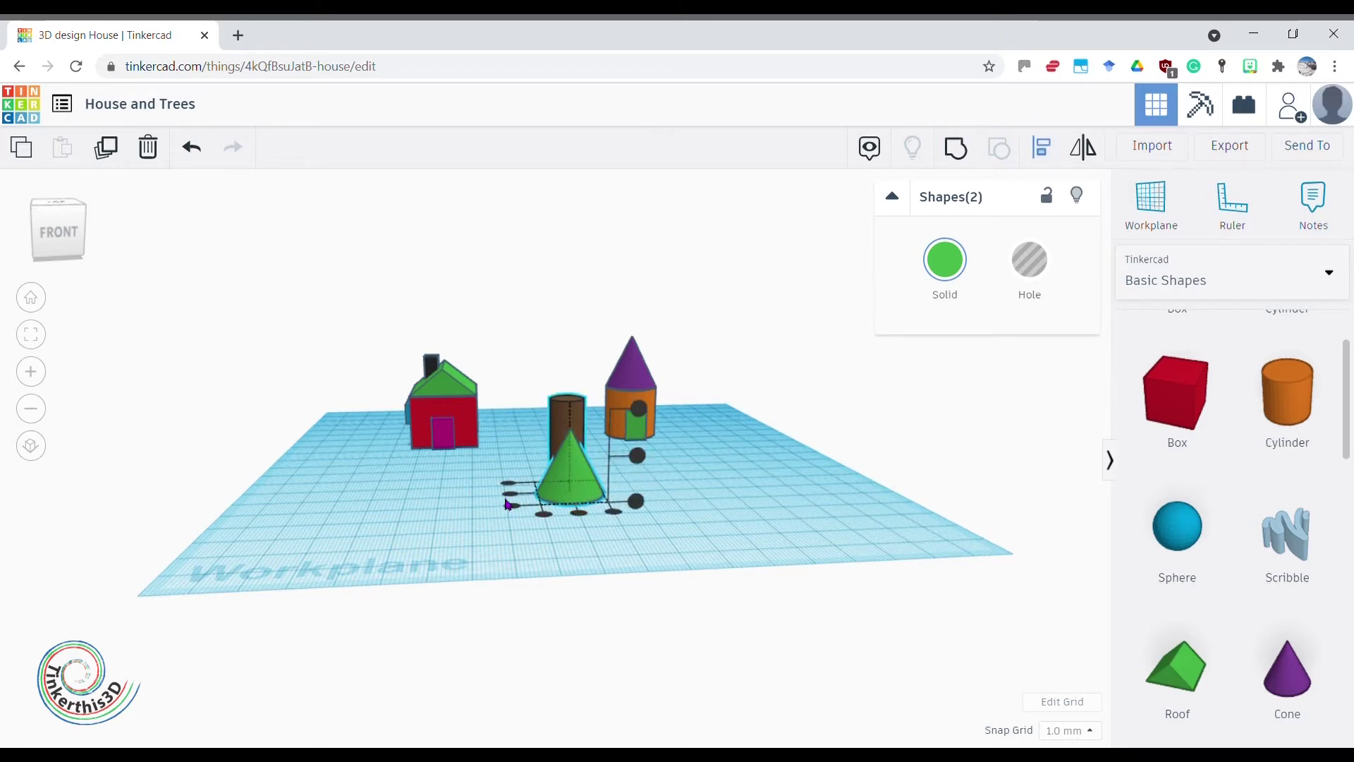
click(507, 504)
right_drag(520, 538, 511, 572)
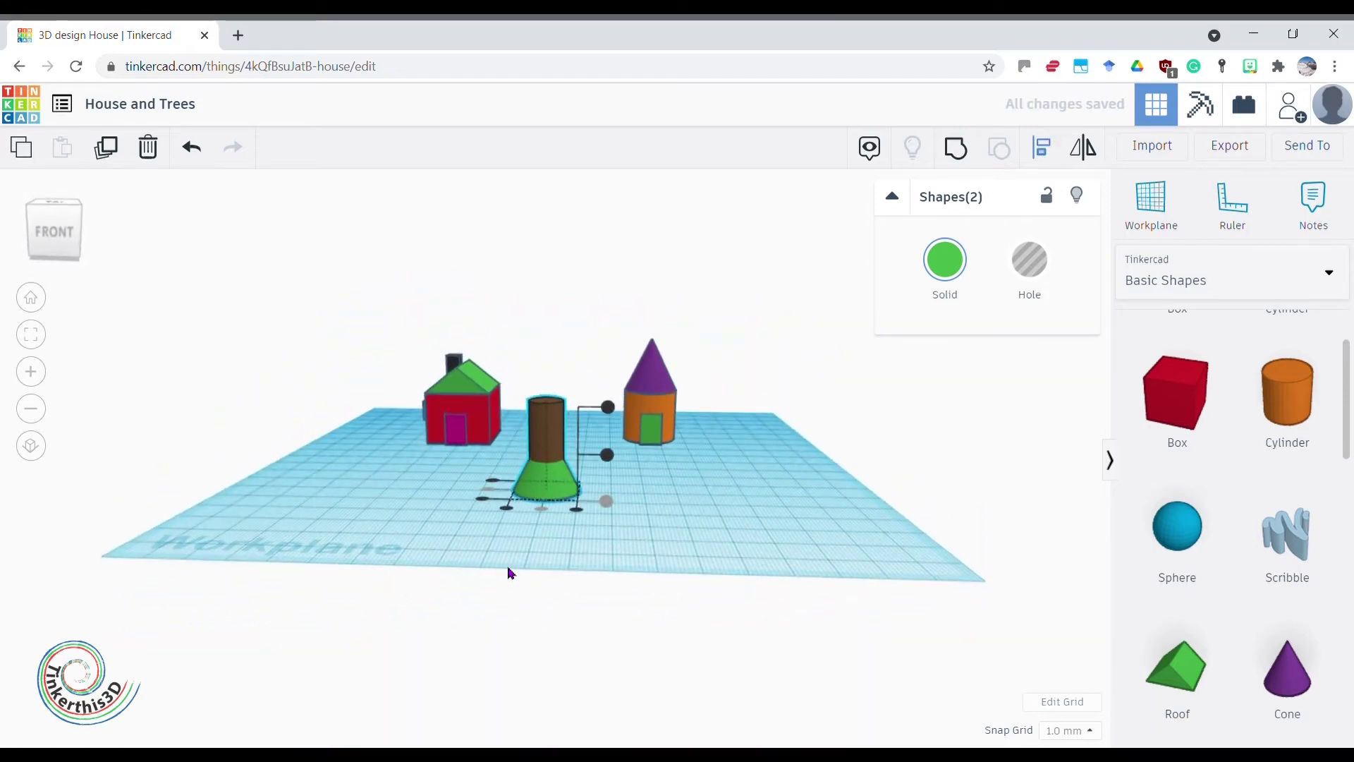
Lift the green cone up above the brown trunk
click(776, 509)
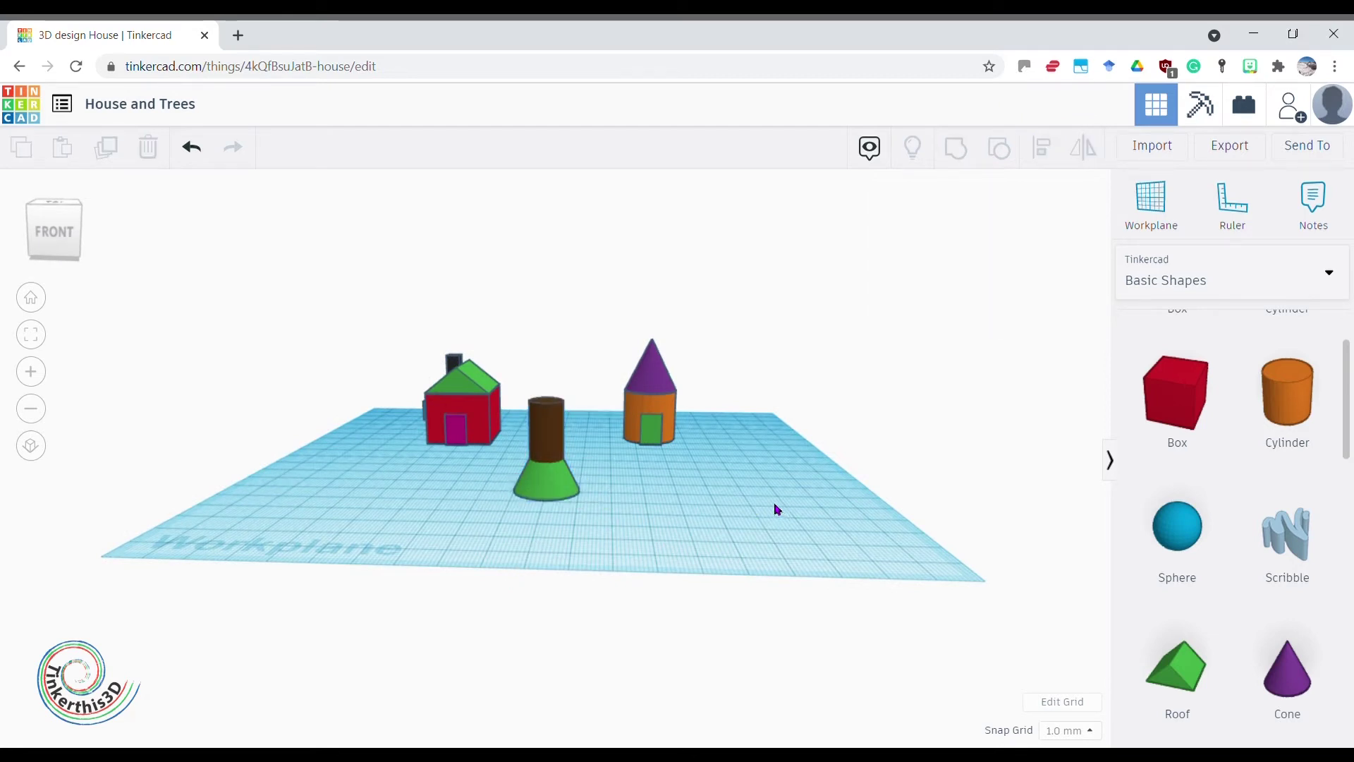
click(571, 496)
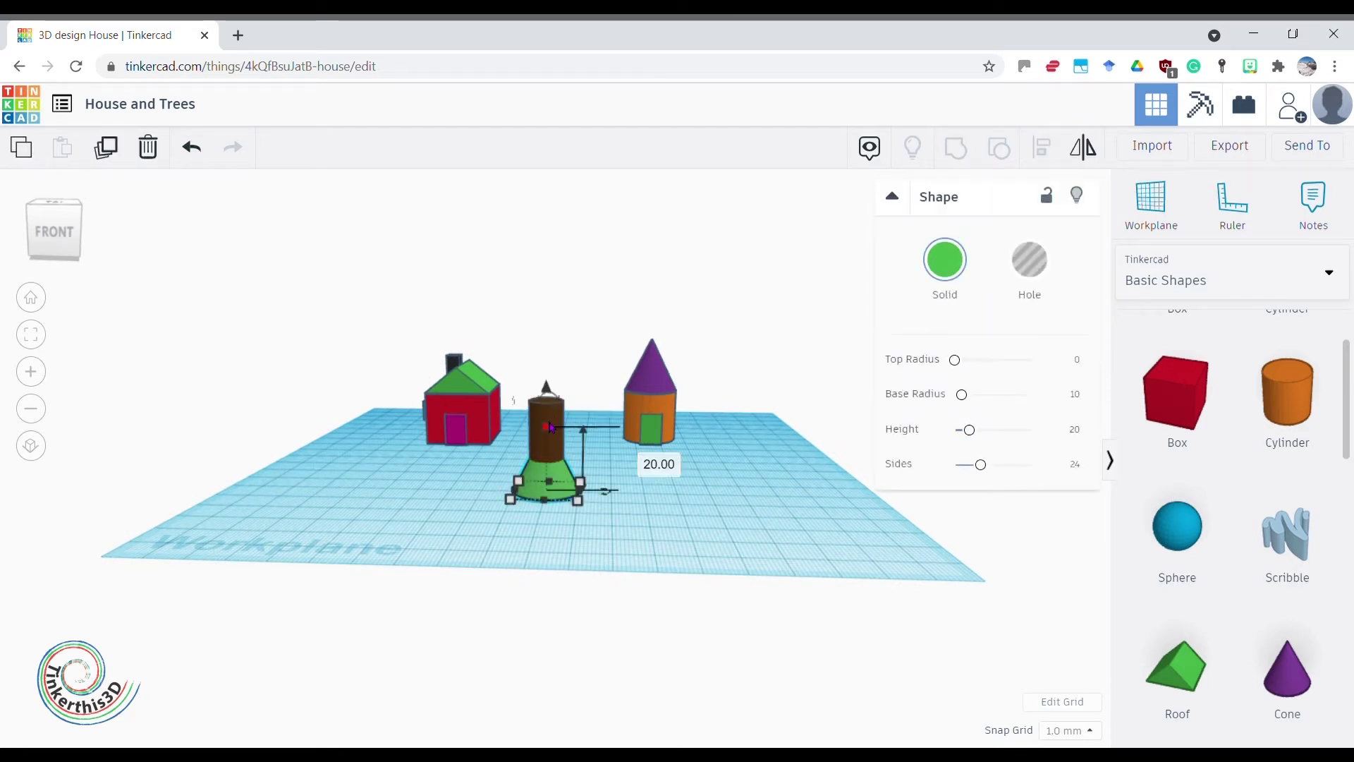
drag(550, 392, 553, 323)
mouse_move(545, 545)
right_down()
mouse_move(696, 544)
mouse_move(572, 575)
mouse_move(560, 562)
right_up()
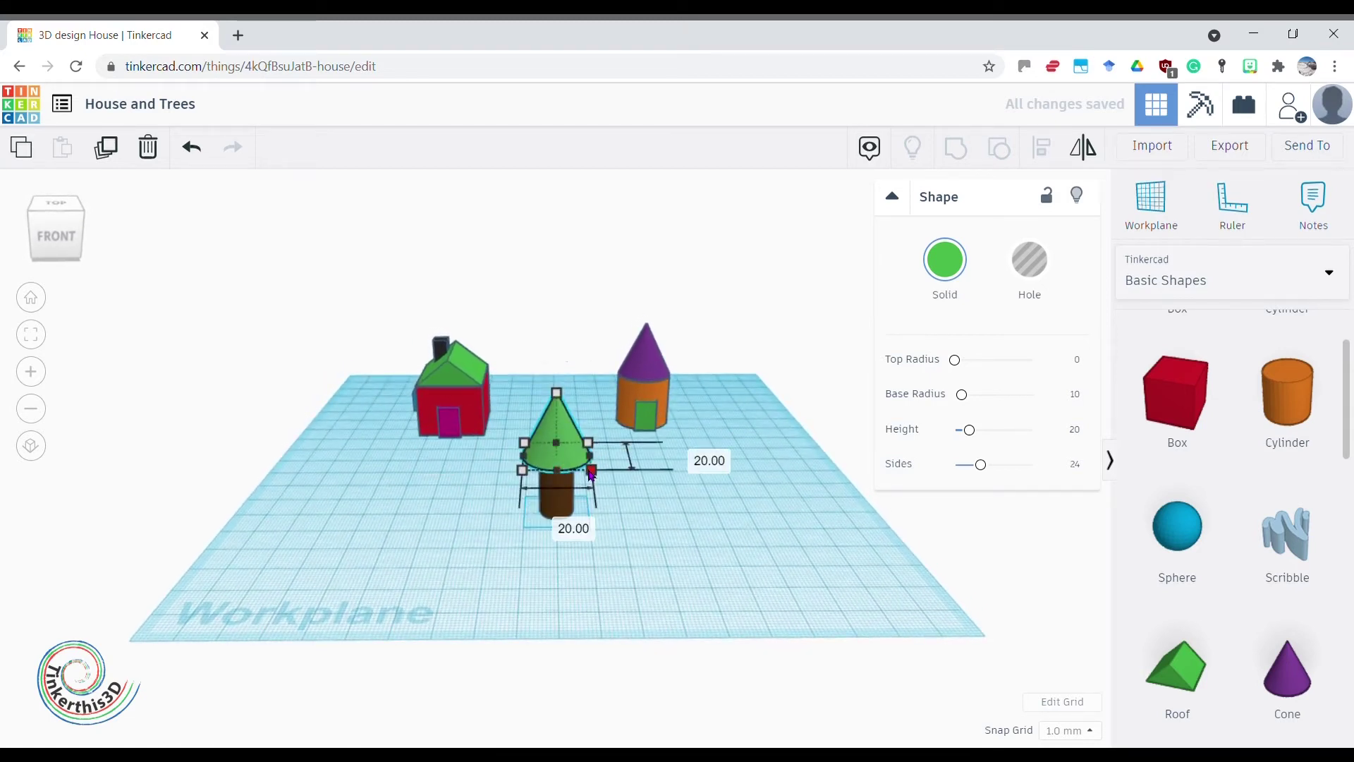
Widen the cone's footprint to 25 mm
mouse_move(591, 474)
mouse_down()
mouse_move(612, 492)
mouse_move(604, 484)
mouse_up()
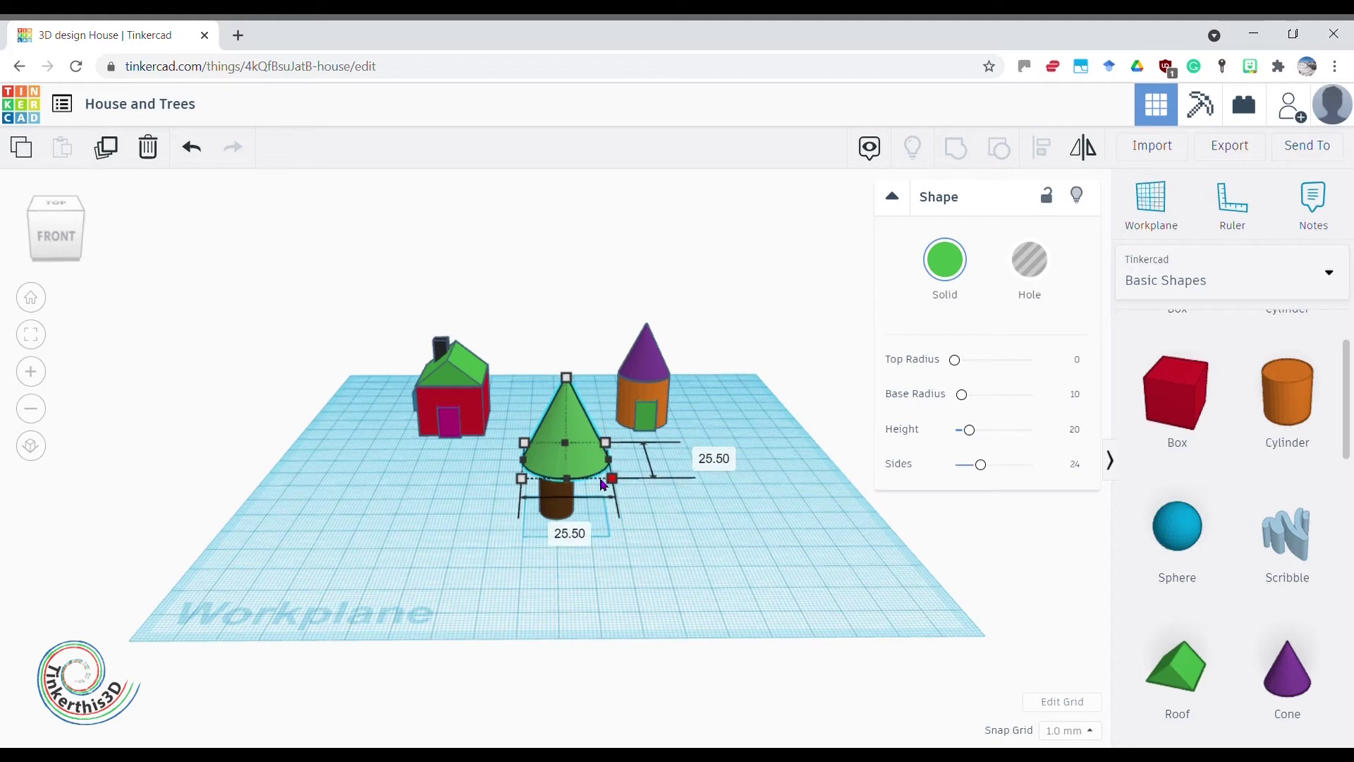
click(586, 543)
text(25)
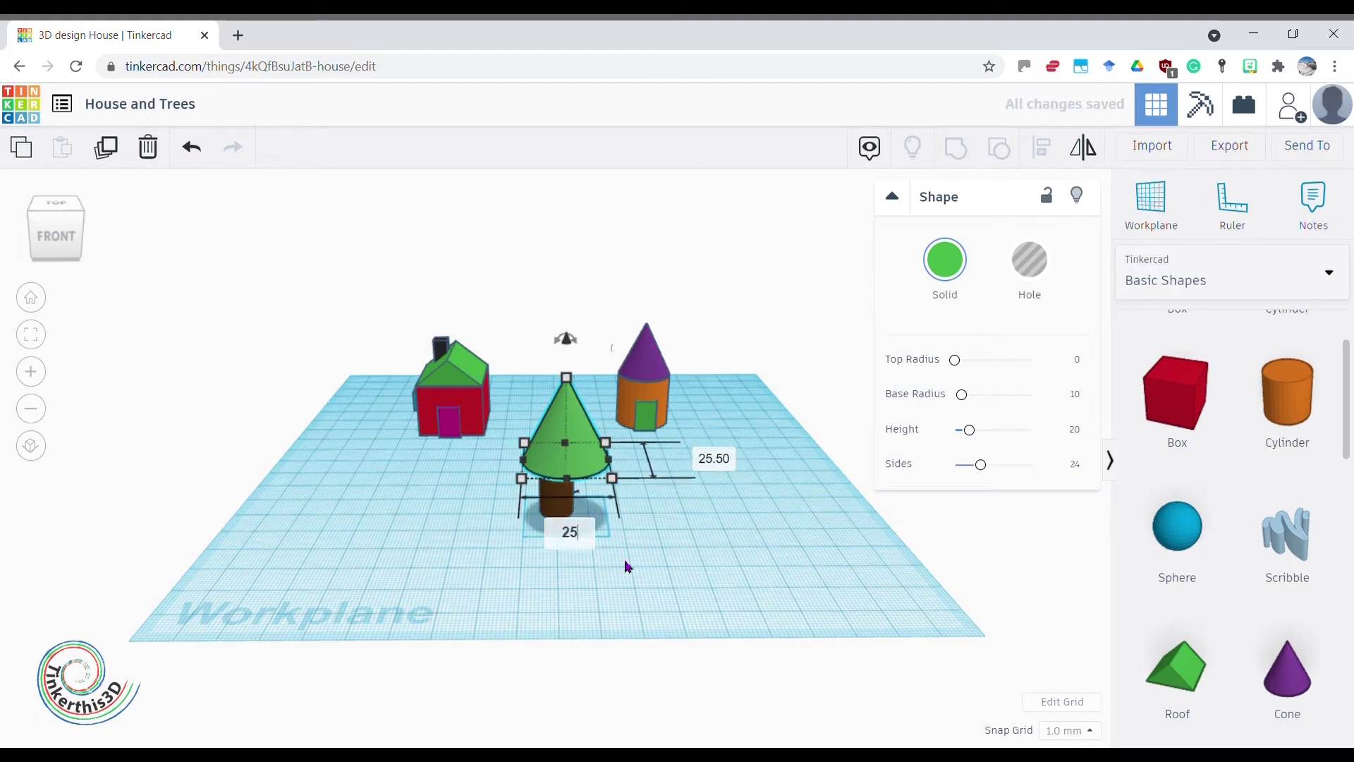
key(Return)
click(638, 581)
right_drag(592, 585, 591, 455)
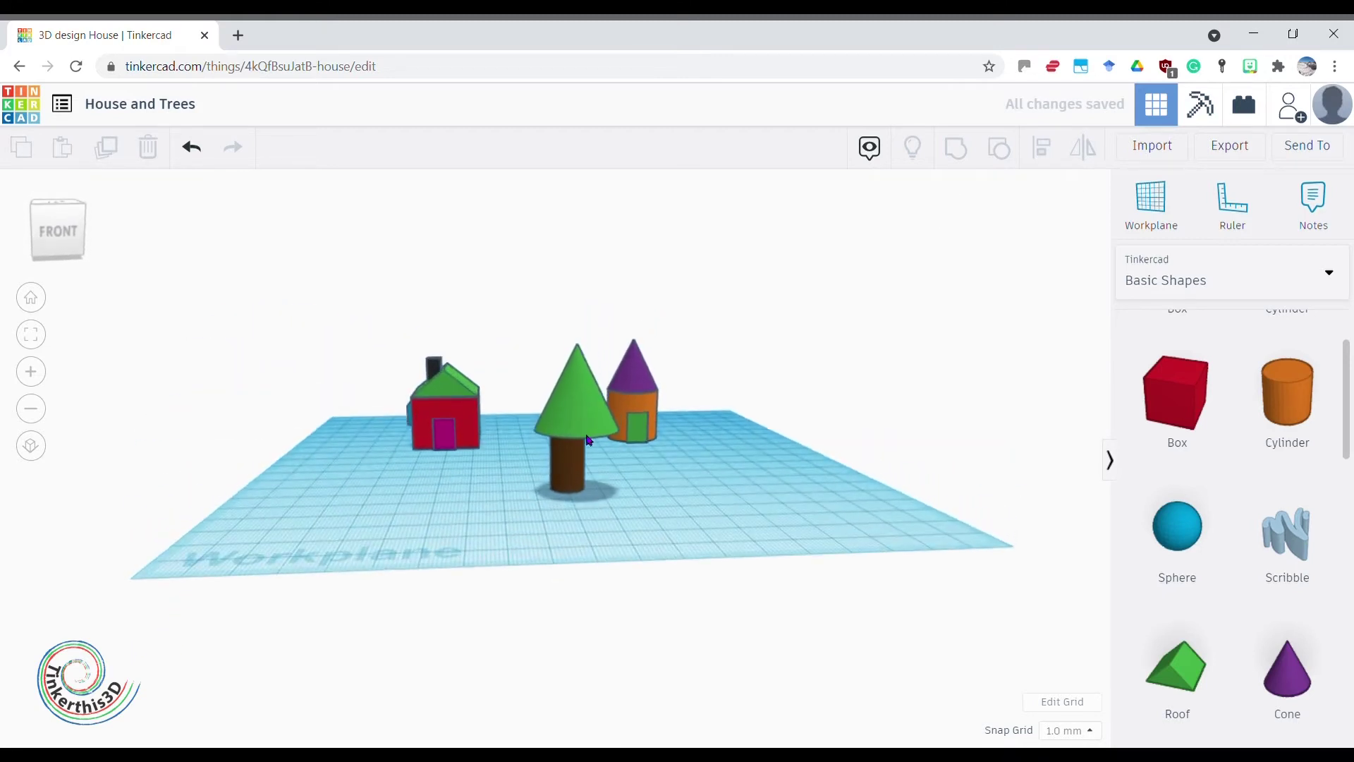
Try aligning the cone and trunk centres, then undo that alignment
right_drag(600, 510, 694, 422)
click(695, 421)
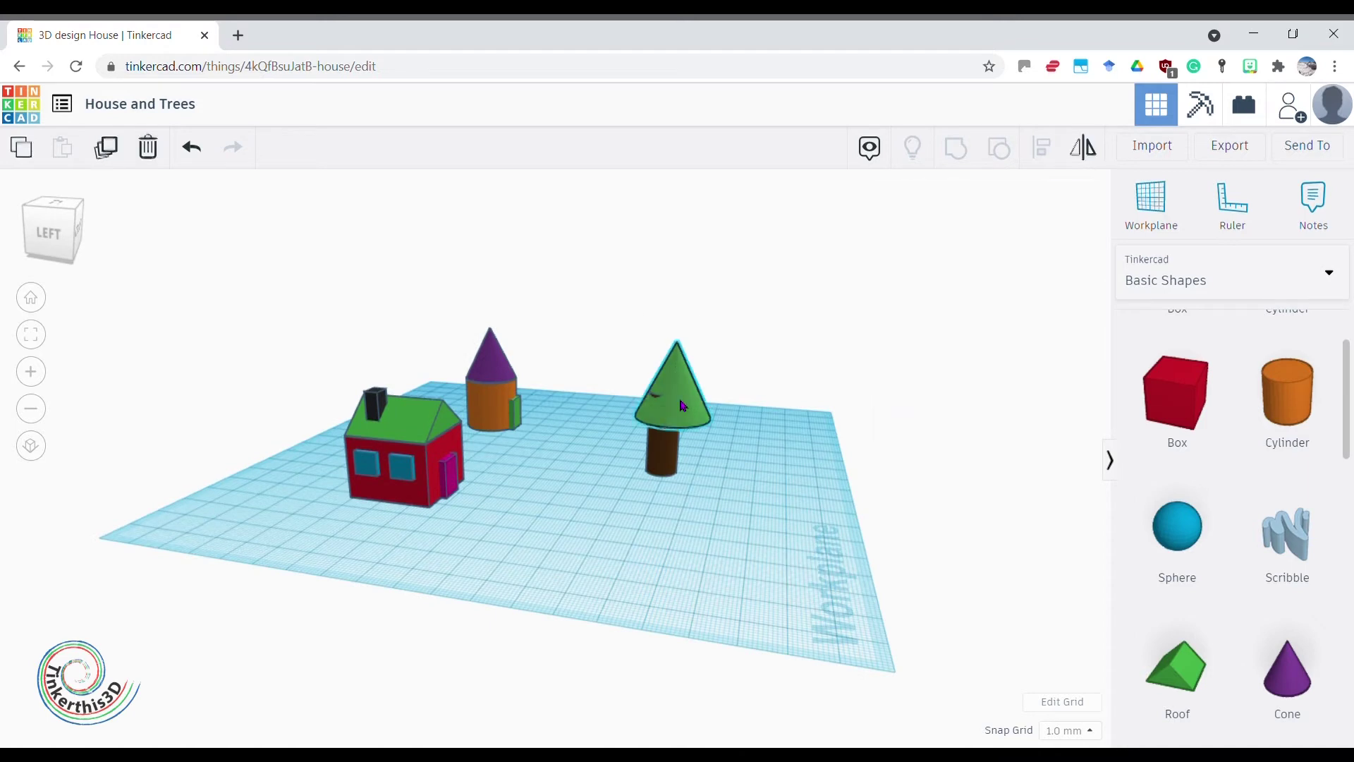
shift+click(663, 460)
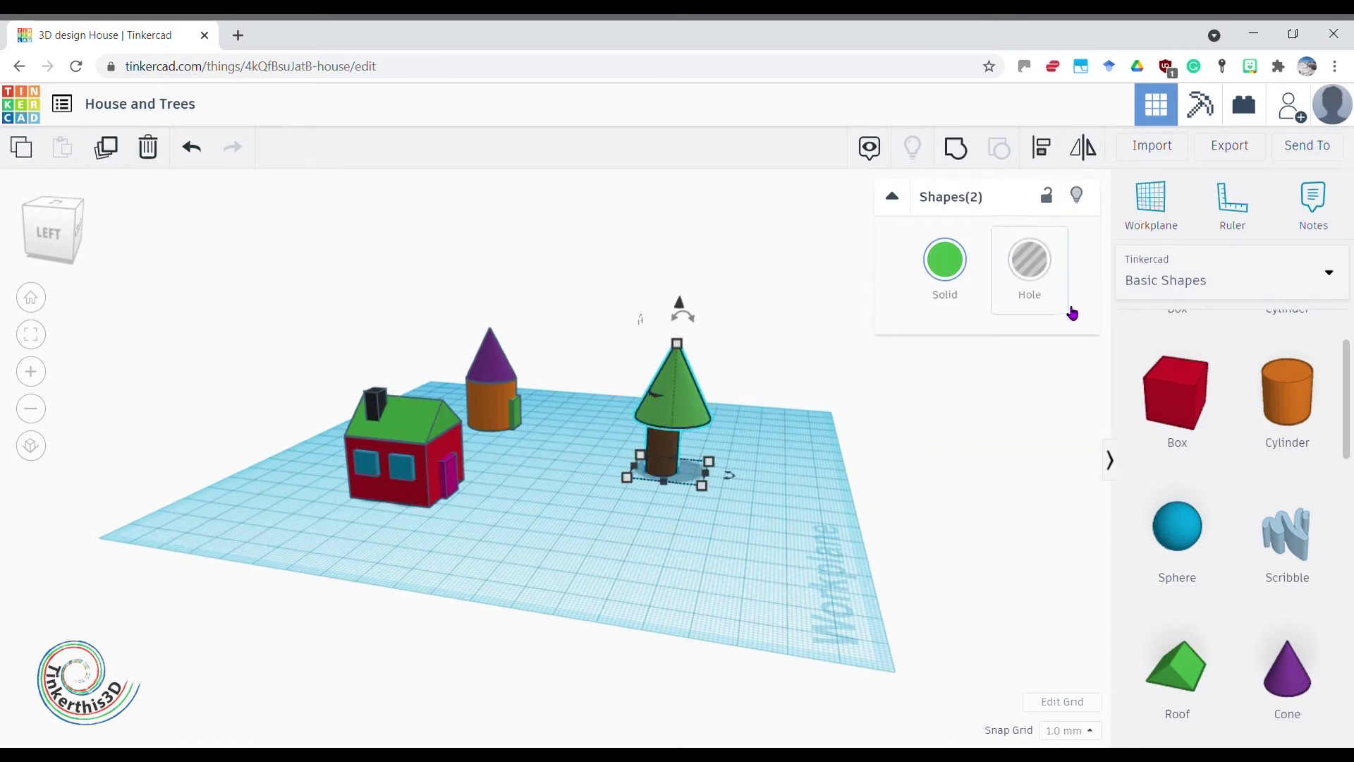
click(1046, 147)
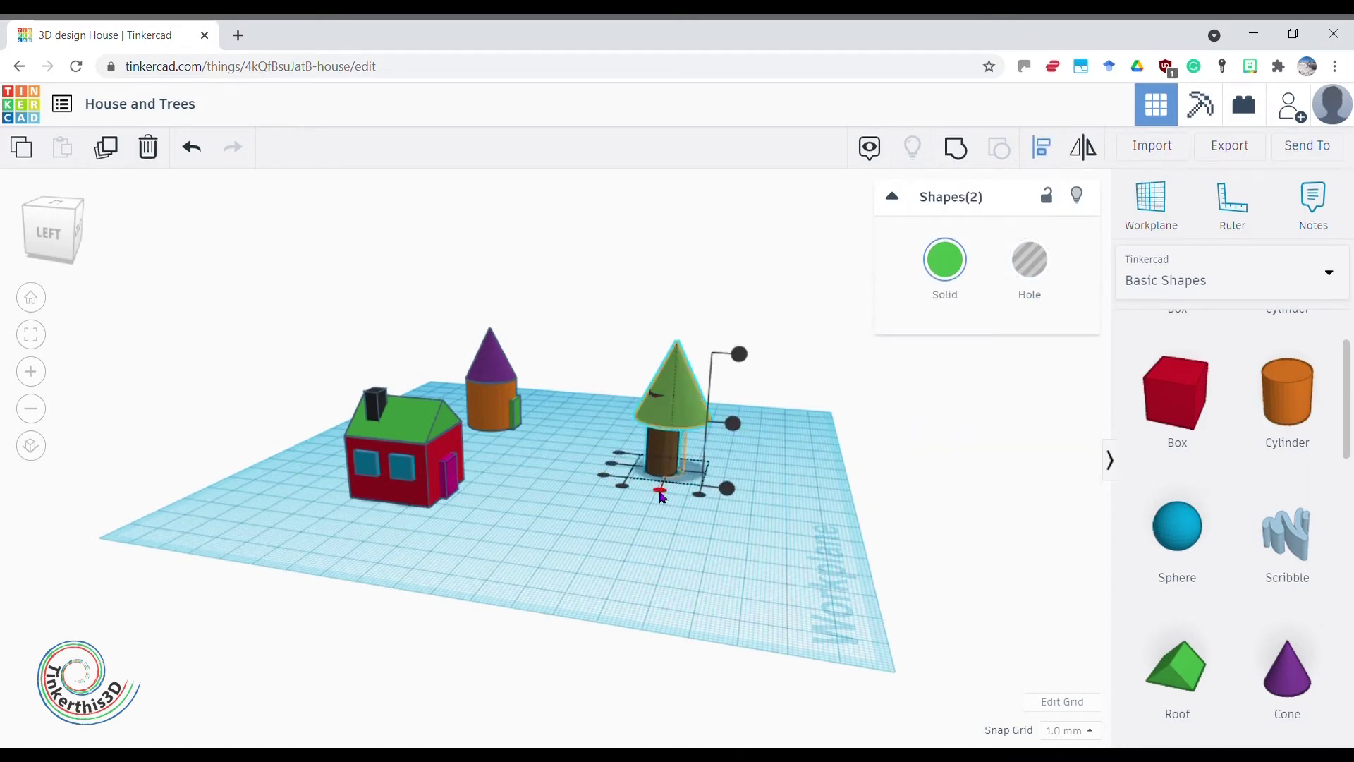
click(661, 490)
click(612, 466)
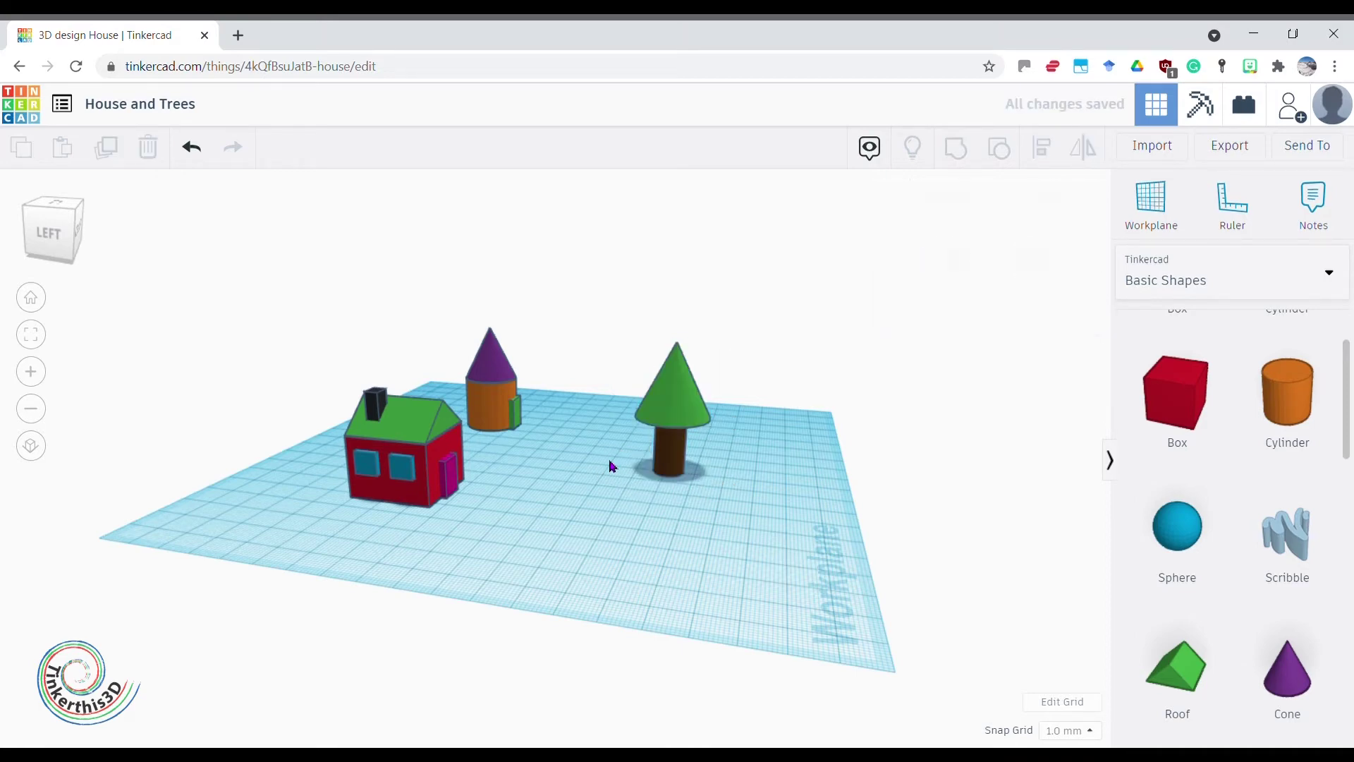
right_drag(702, 508, 388, 520)
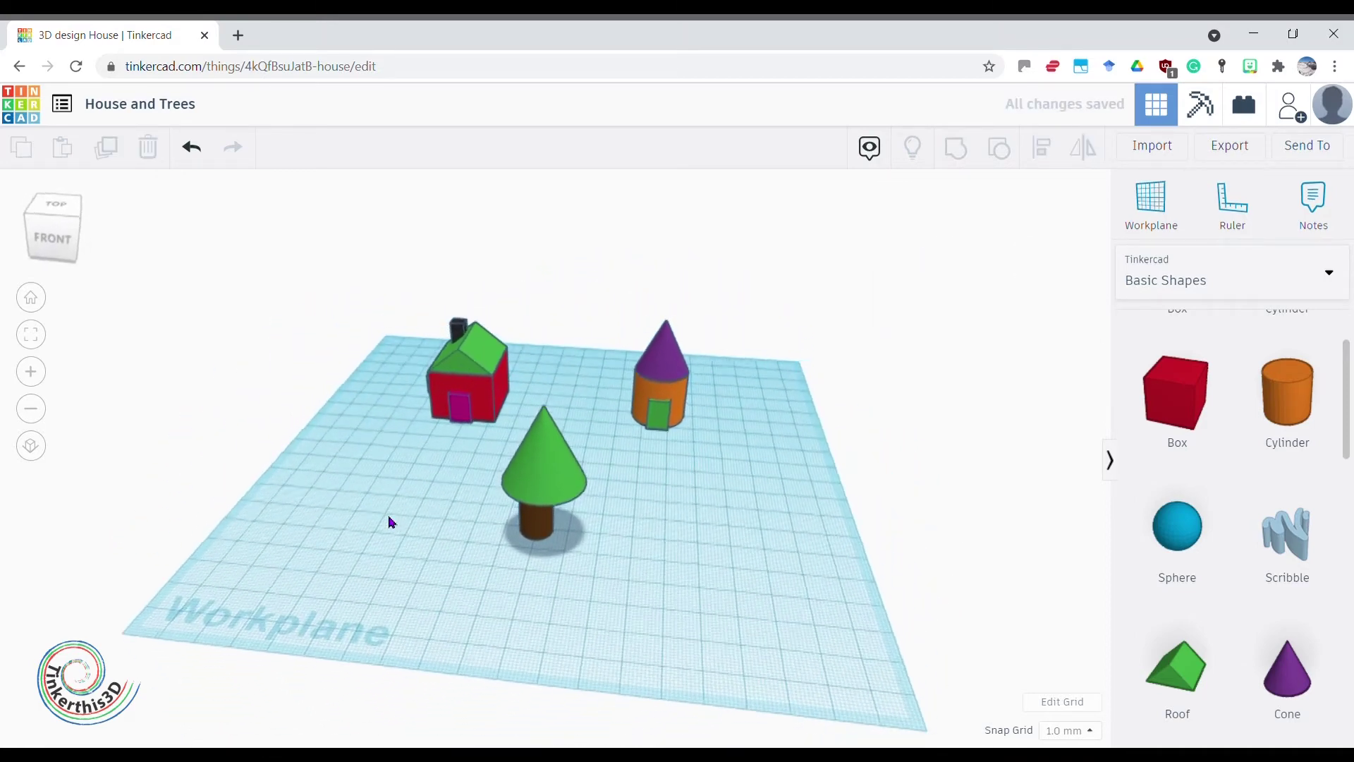
key(ctrl+z)
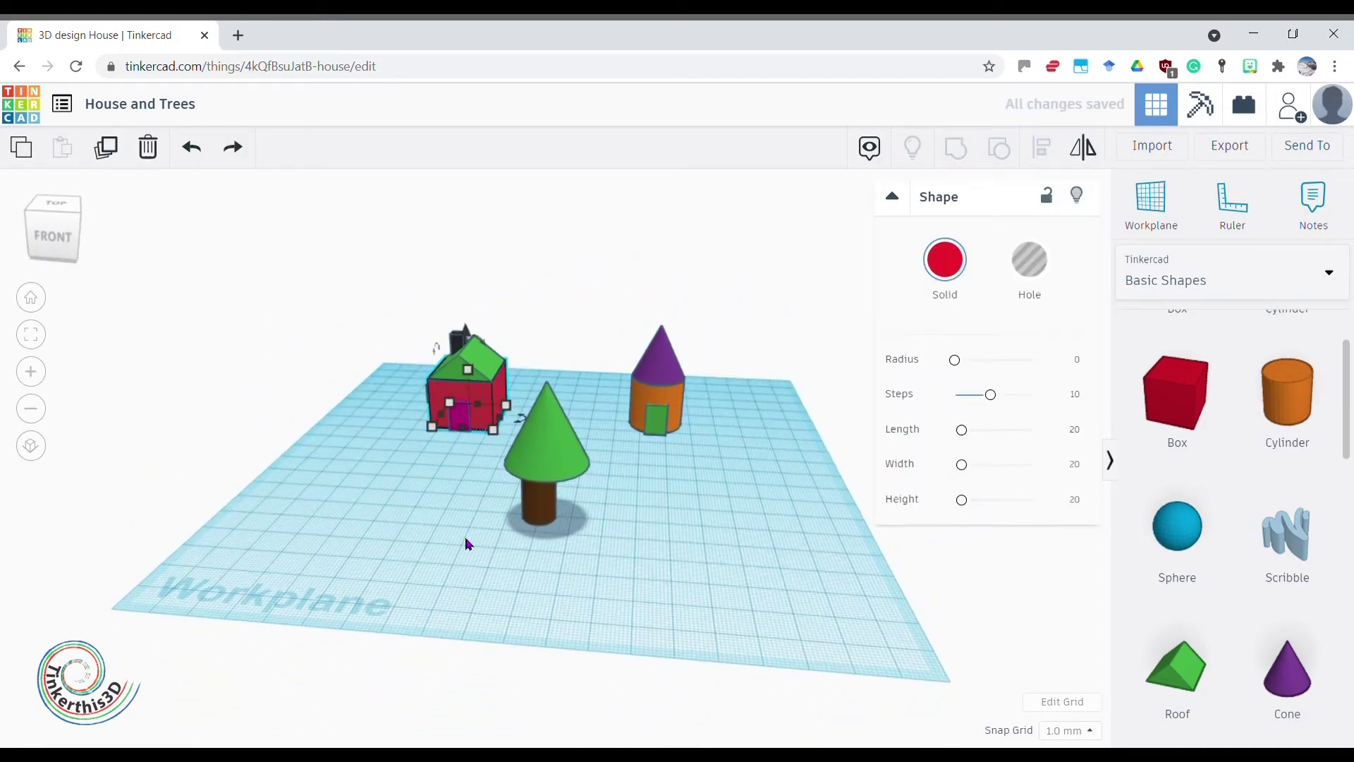
Reselect trunk and cone and centre the cone over the trunk with Align
click(539, 511)
shift+click(558, 463)
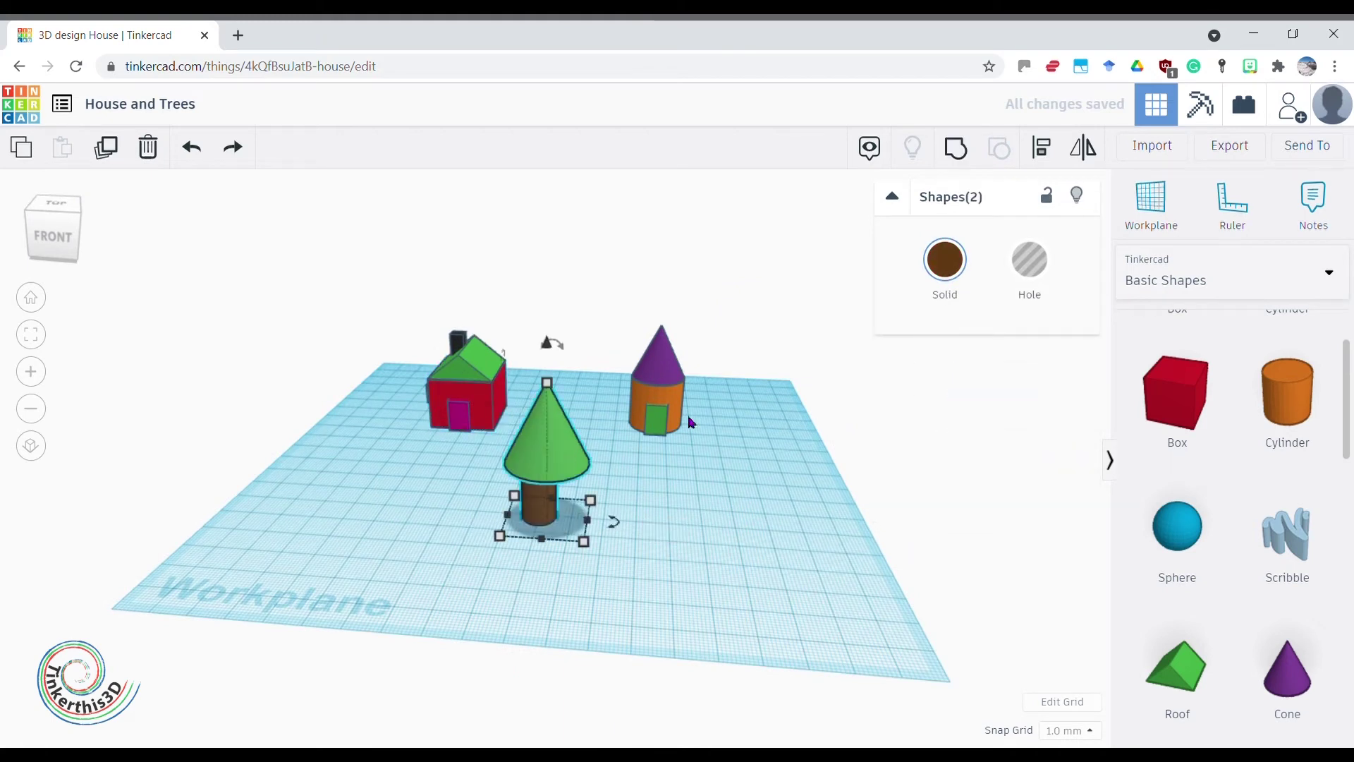
click(1043, 147)
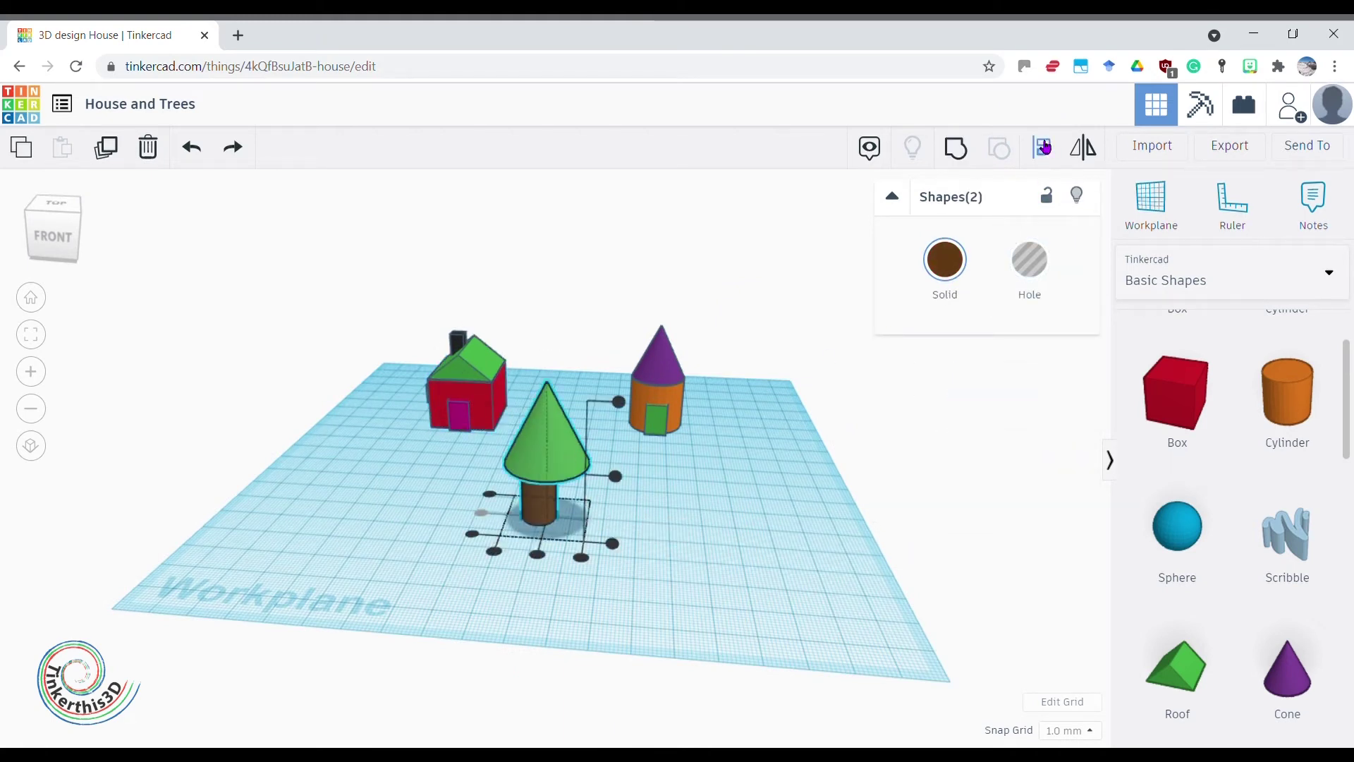
click(534, 557)
click(602, 607)
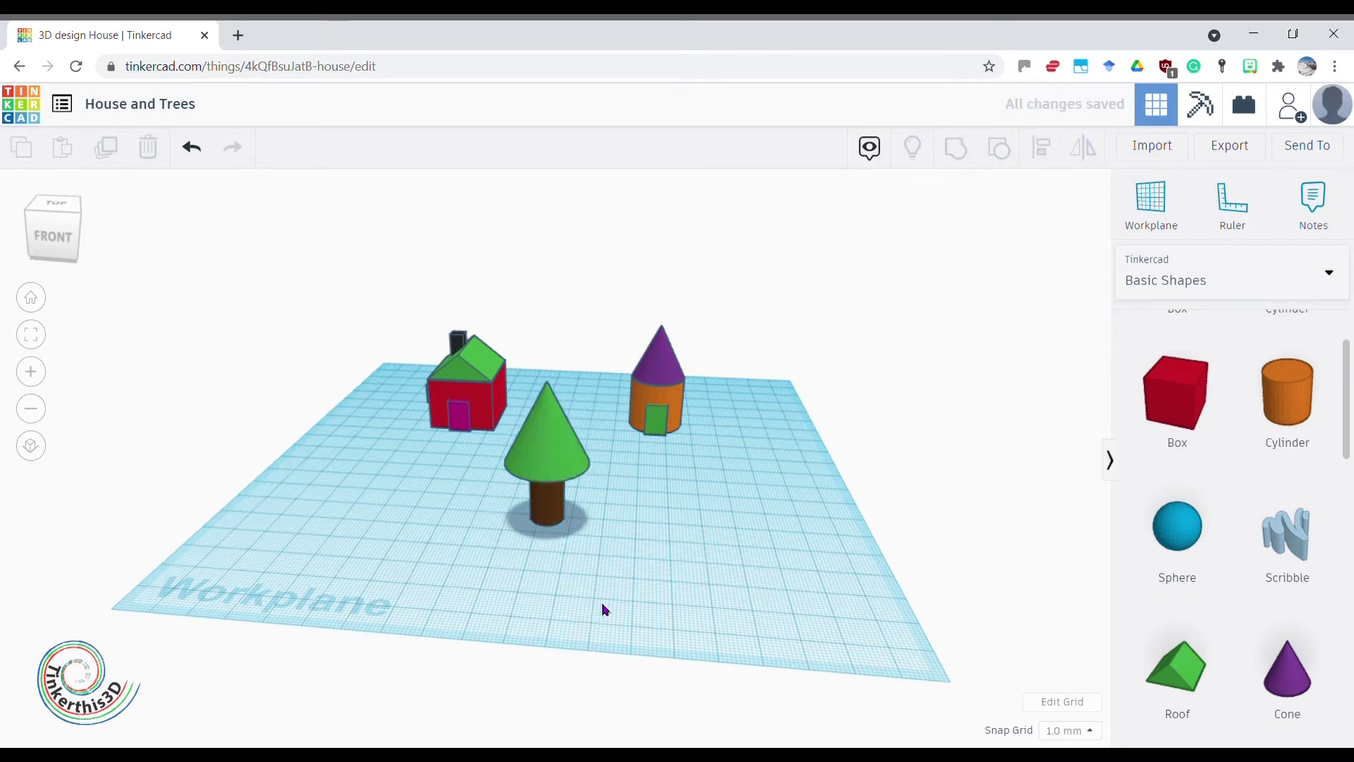
mouse_move(601, 607)
right_down()
mouse_move(624, 563)
mouse_move(608, 599)
right_up()
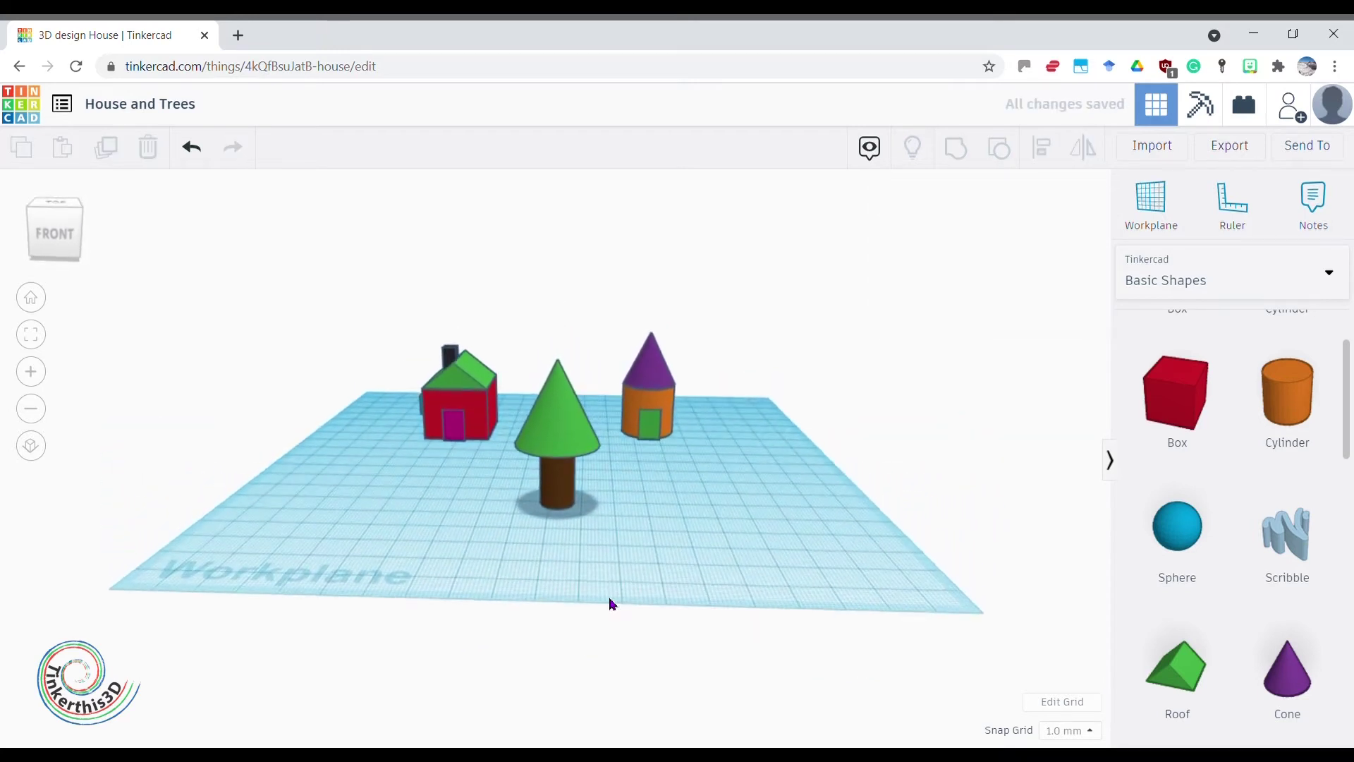
Duplicate the brown trunk and move the copy to the workplane's right side
click(563, 502)
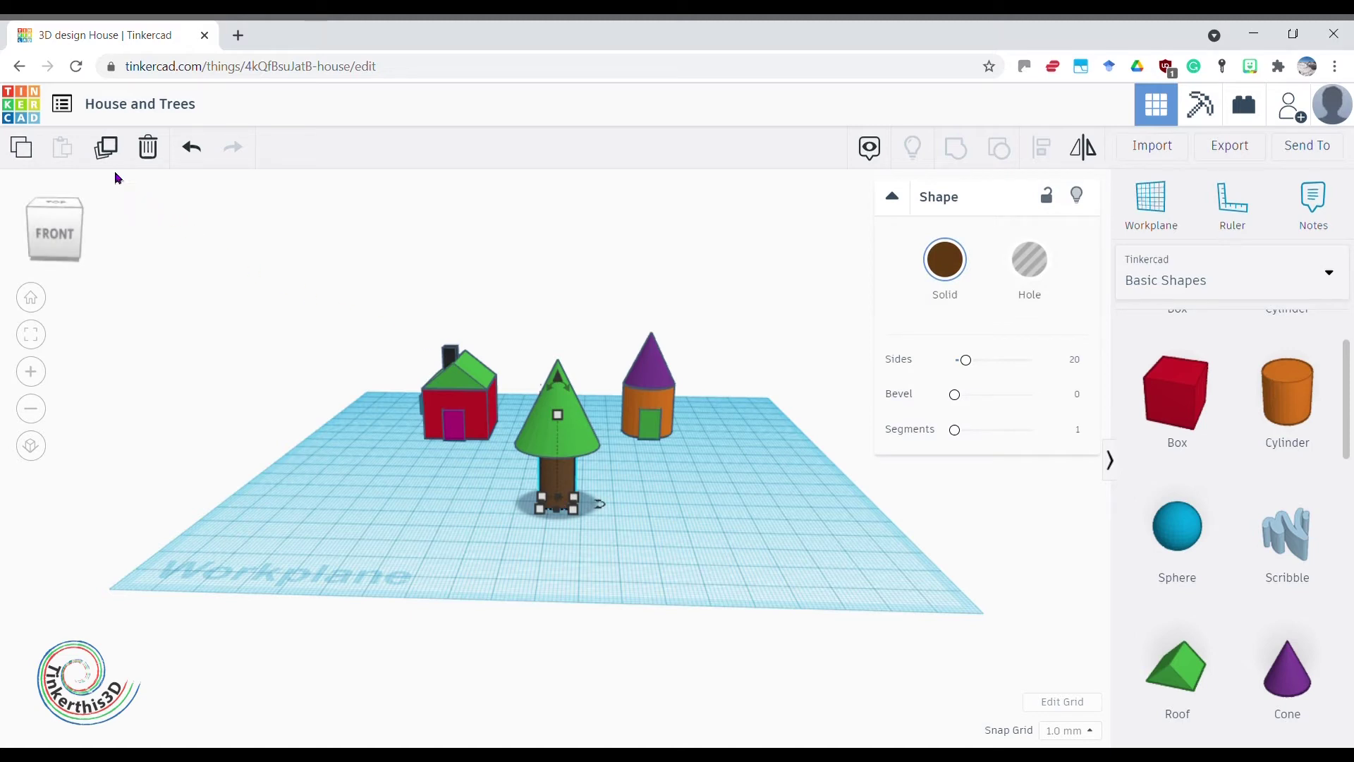
click(107, 149)
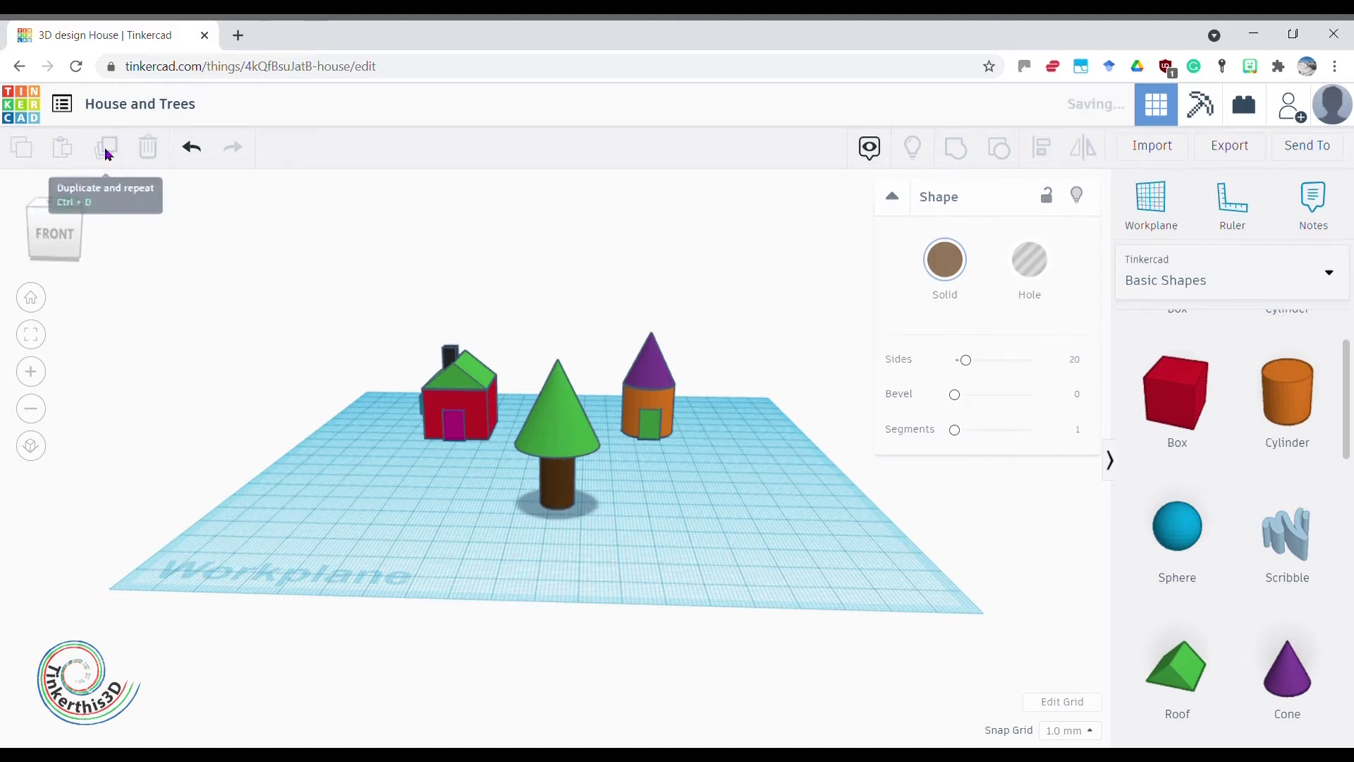
click(514, 522)
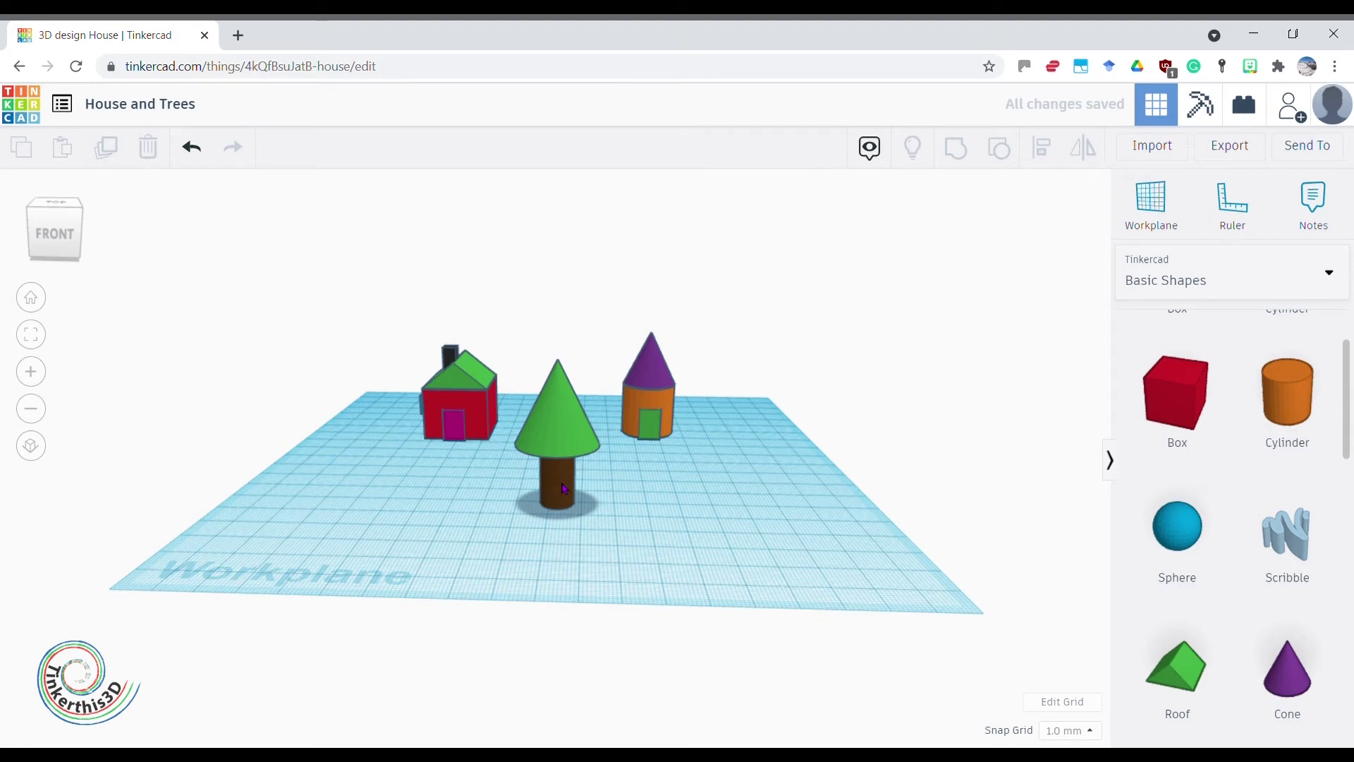
drag(564, 488, 727, 518)
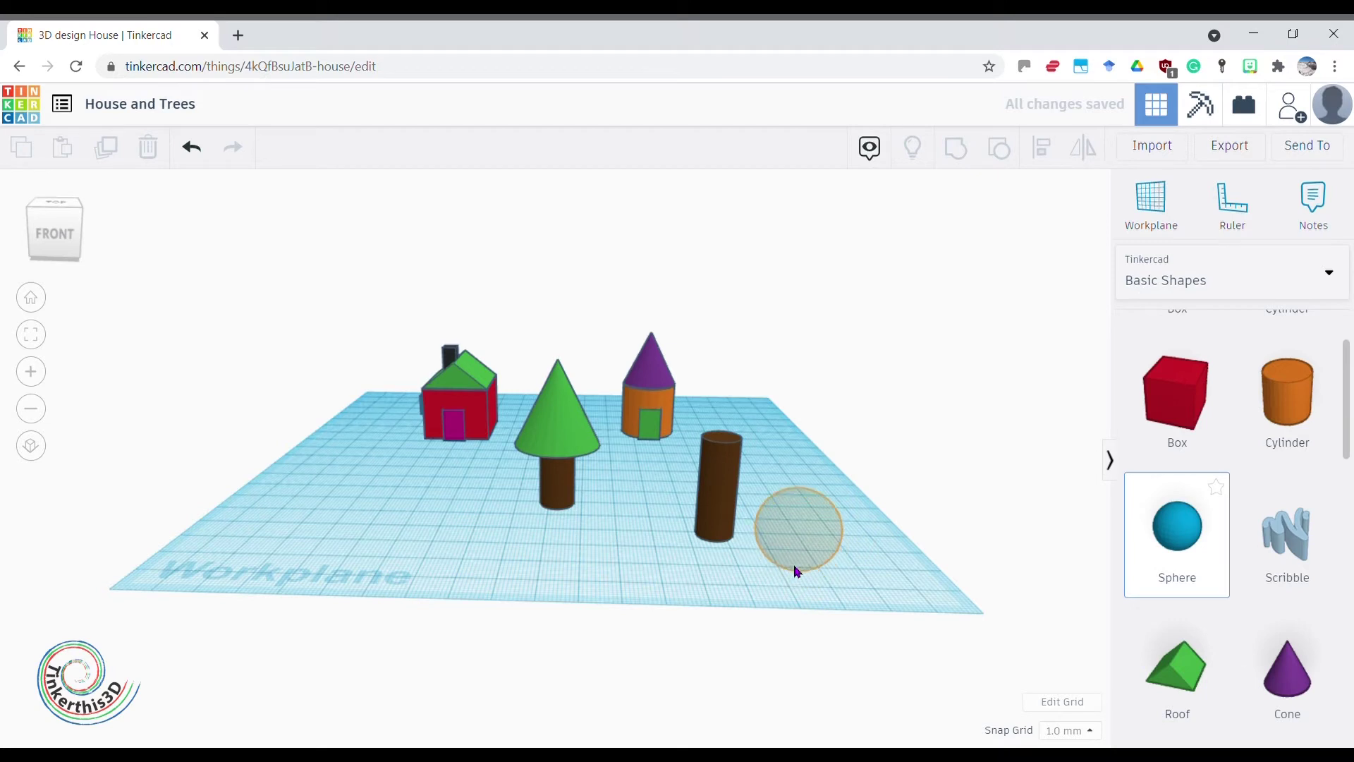
Add a sphere beside the new trunk, colour it dark green, and select both
click(797, 571)
click(946, 262)
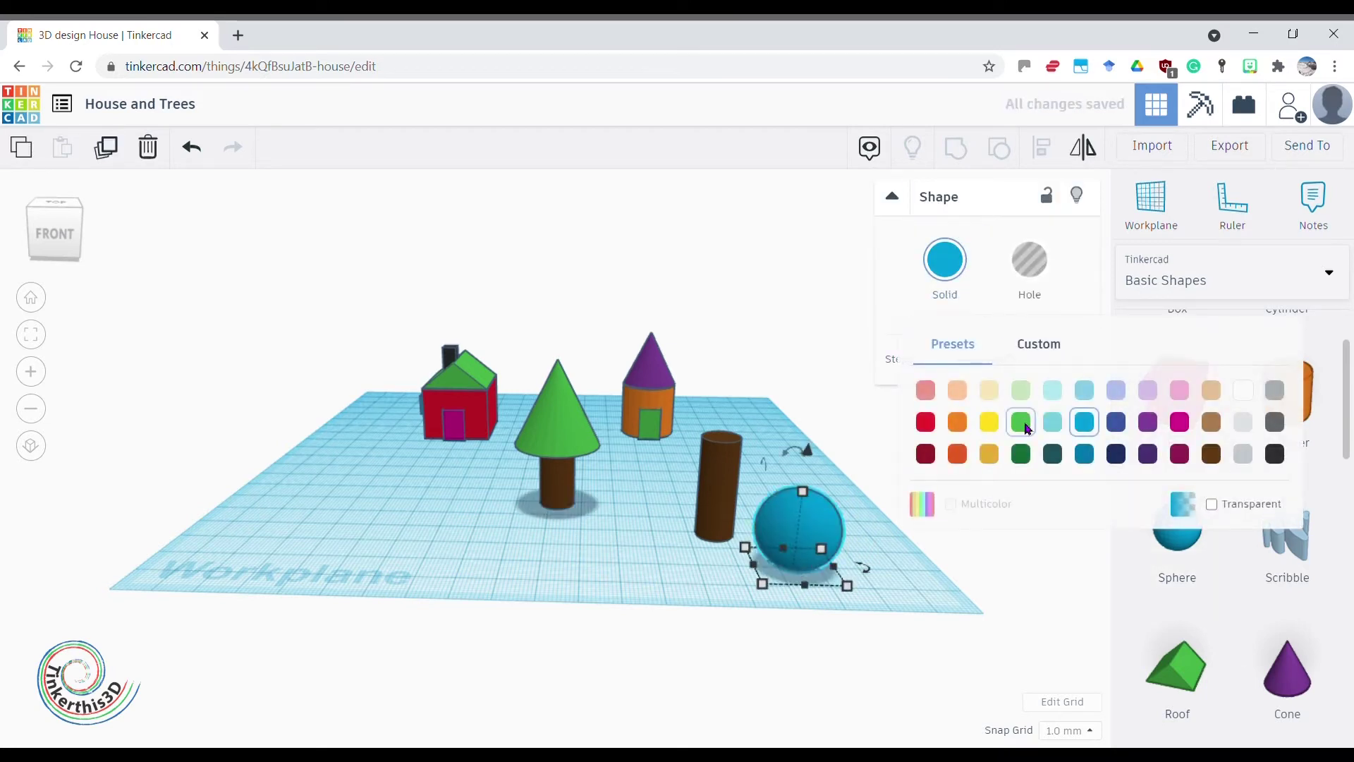
click(1022, 454)
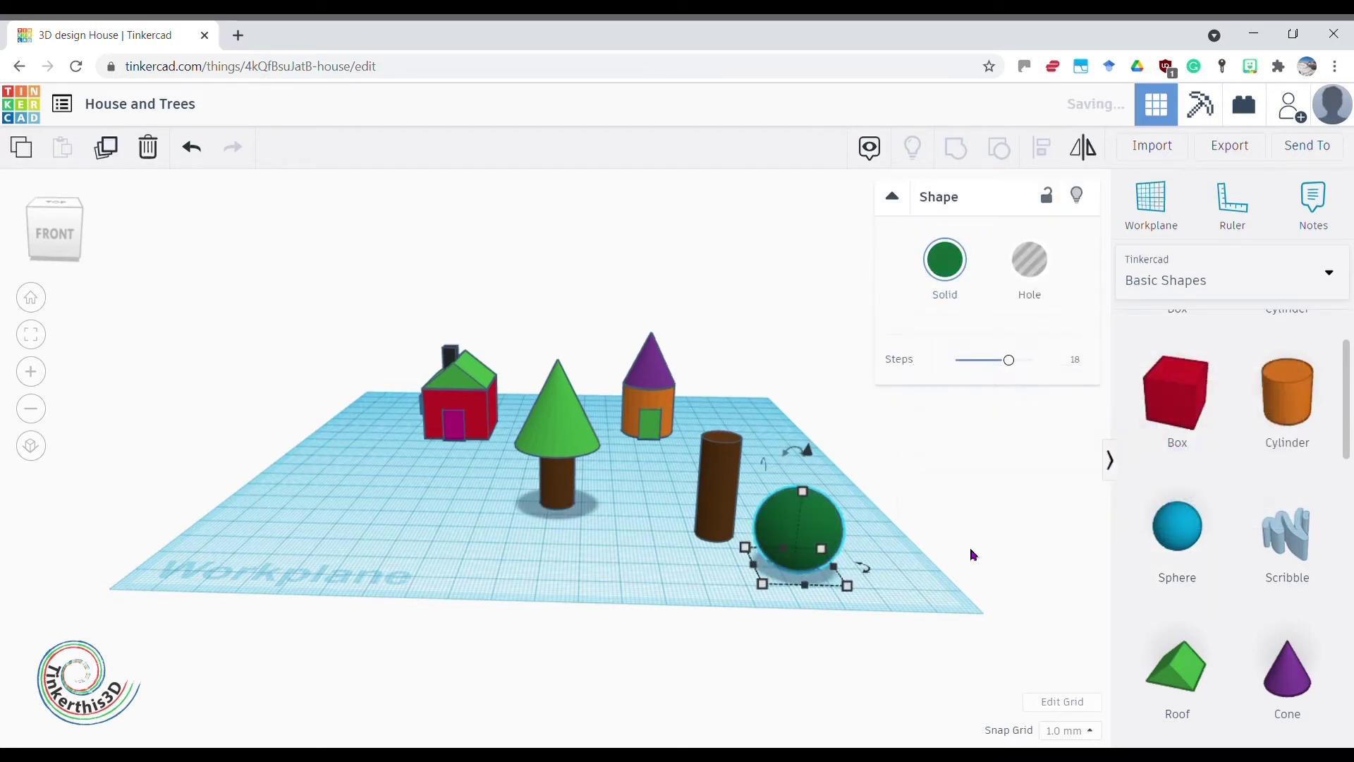
click(971, 553)
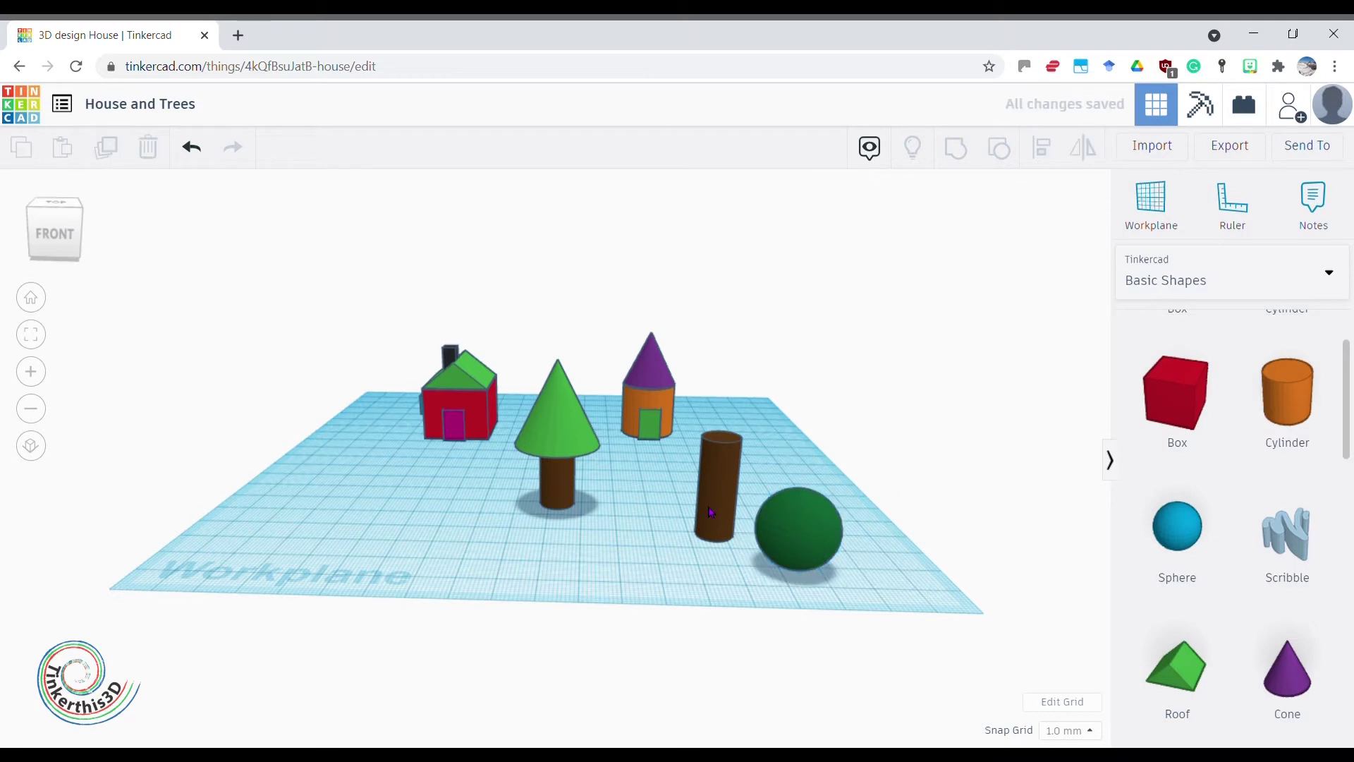
drag(749, 505, 866, 601)
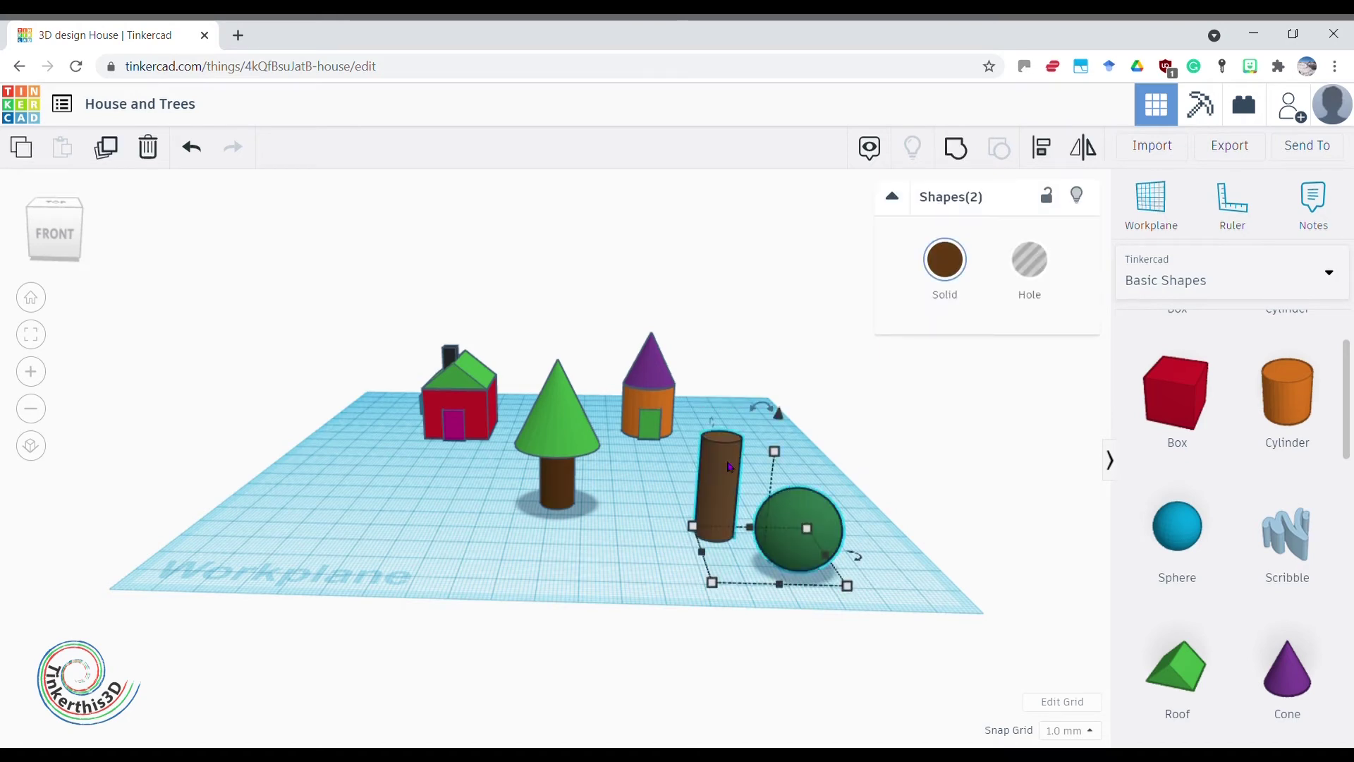
Centre the new trunk and dark green sphere on each other with Align
click(1049, 152)
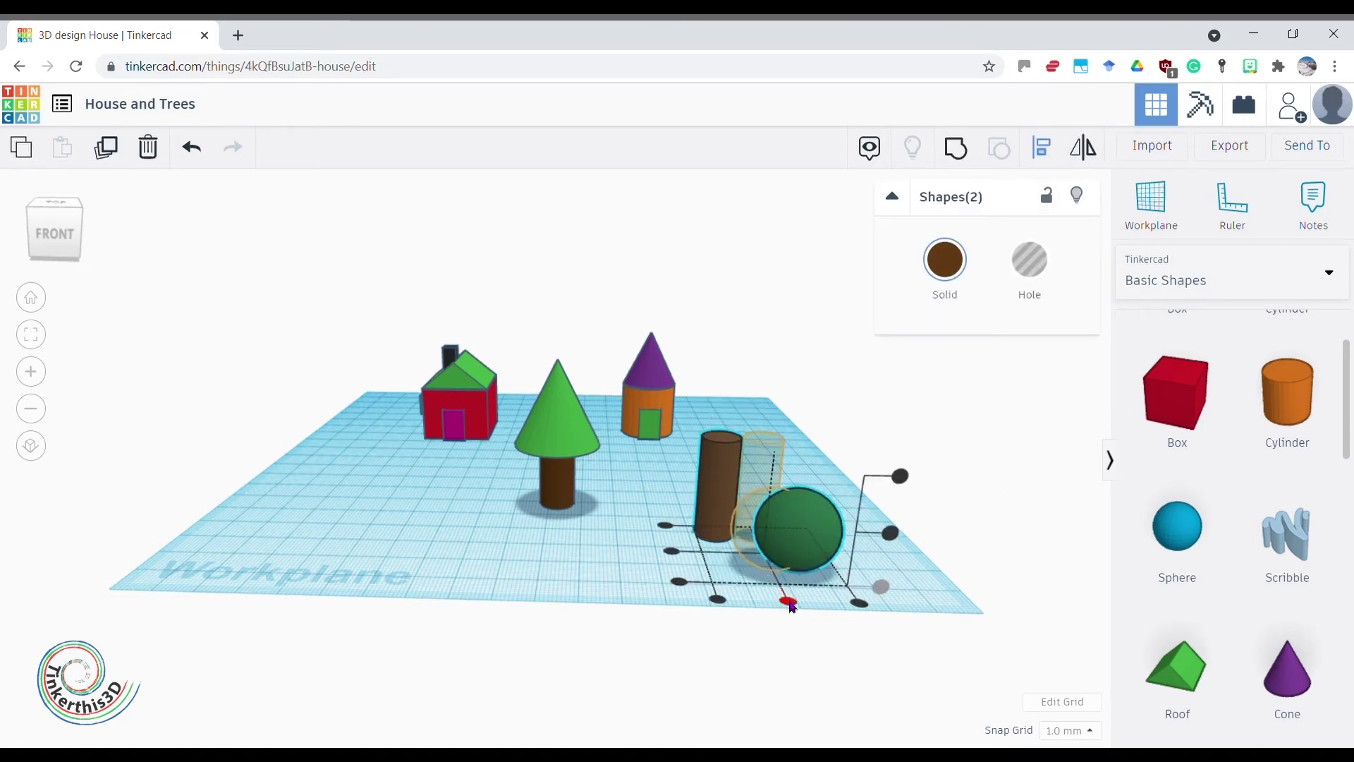
click(789, 599)
click(694, 554)
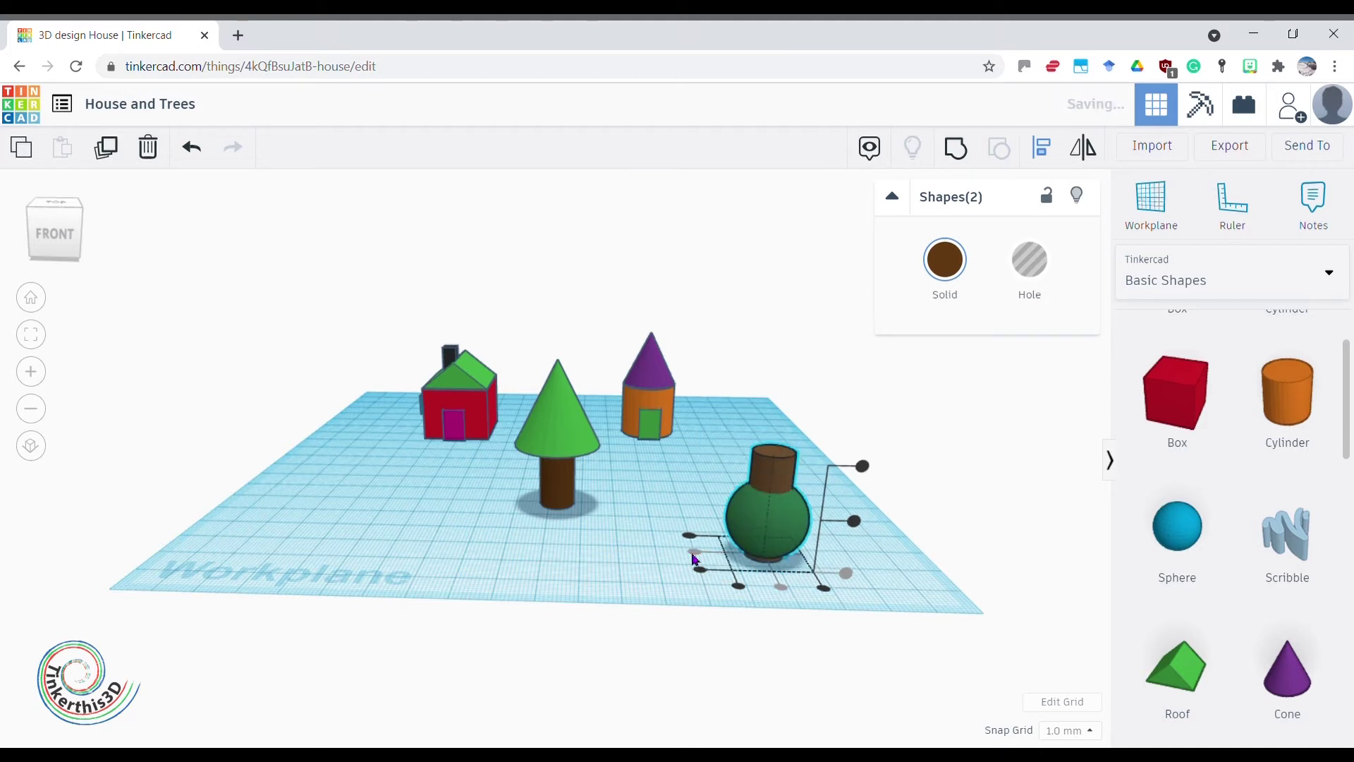
mouse_move(856, 620)
right_down()
mouse_move(795, 620)
mouse_move(760, 562)
mouse_move(816, 573)
mouse_move(831, 622)
right_up()
click(852, 618)
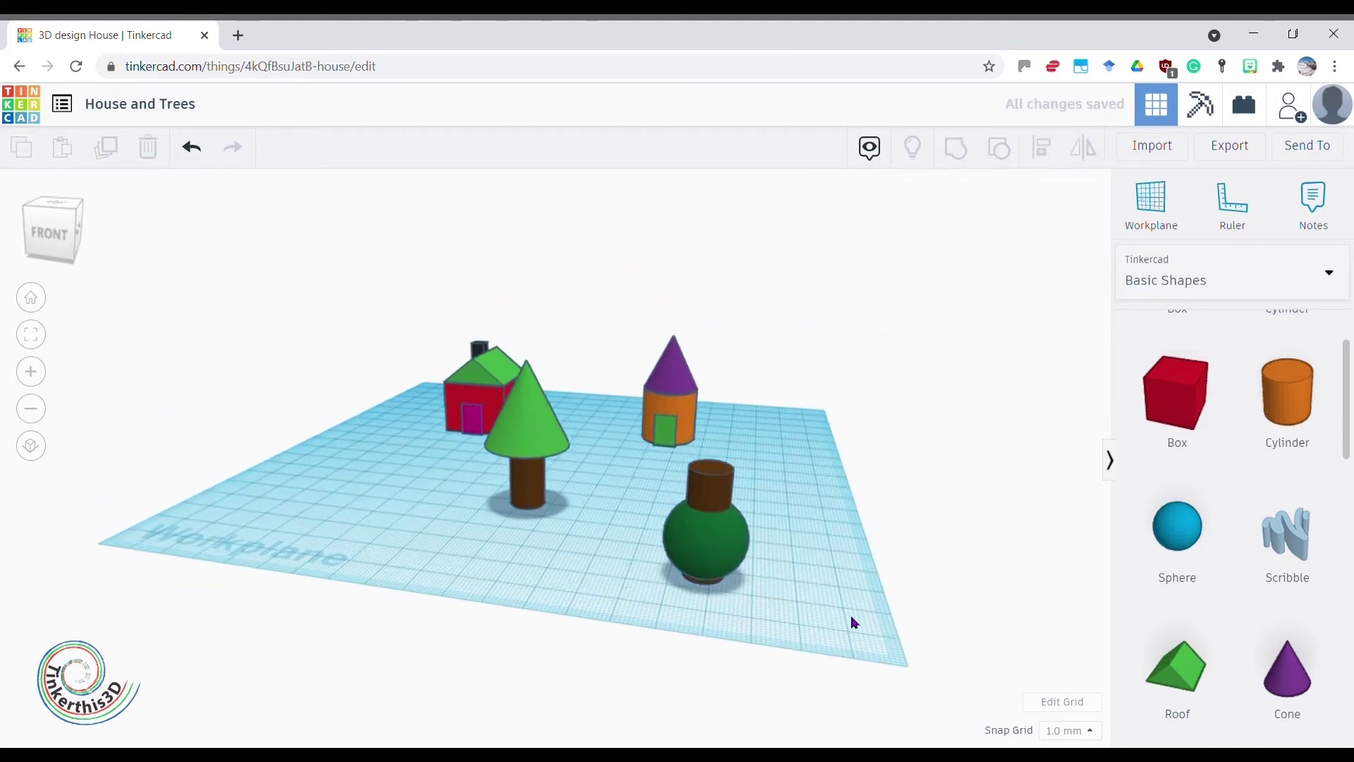
Lift the dark green sphere 14 mm so it sits atop the trunk
click(729, 552)
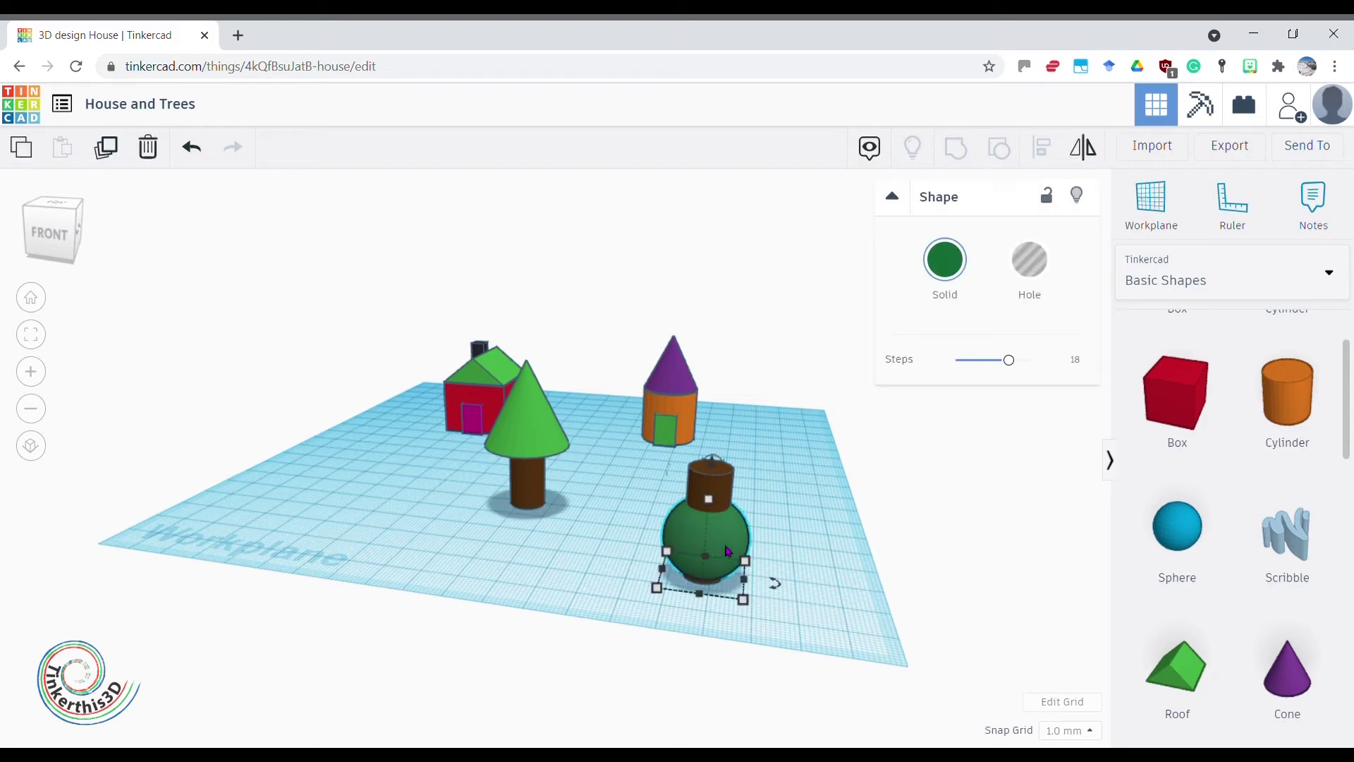
drag(714, 469, 720, 411)
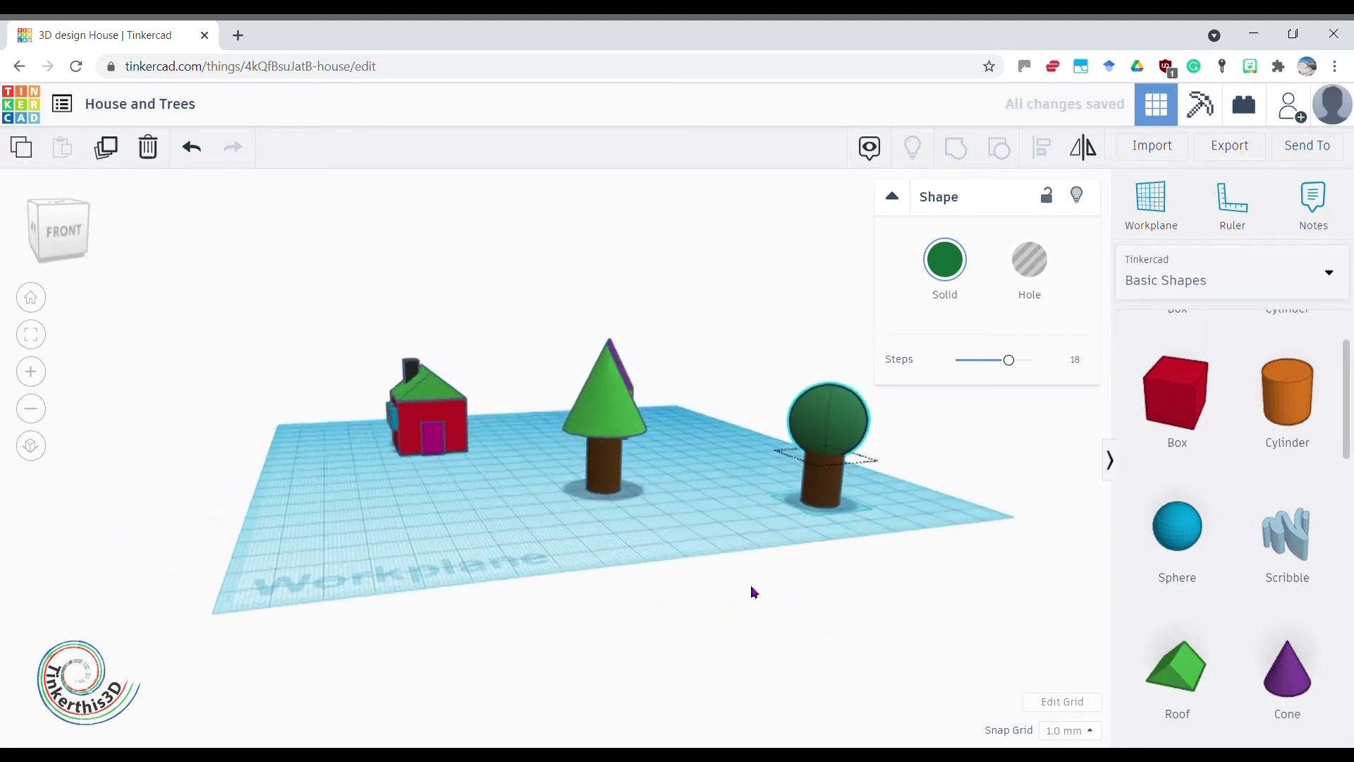
right_drag(753, 593, 661, 557)
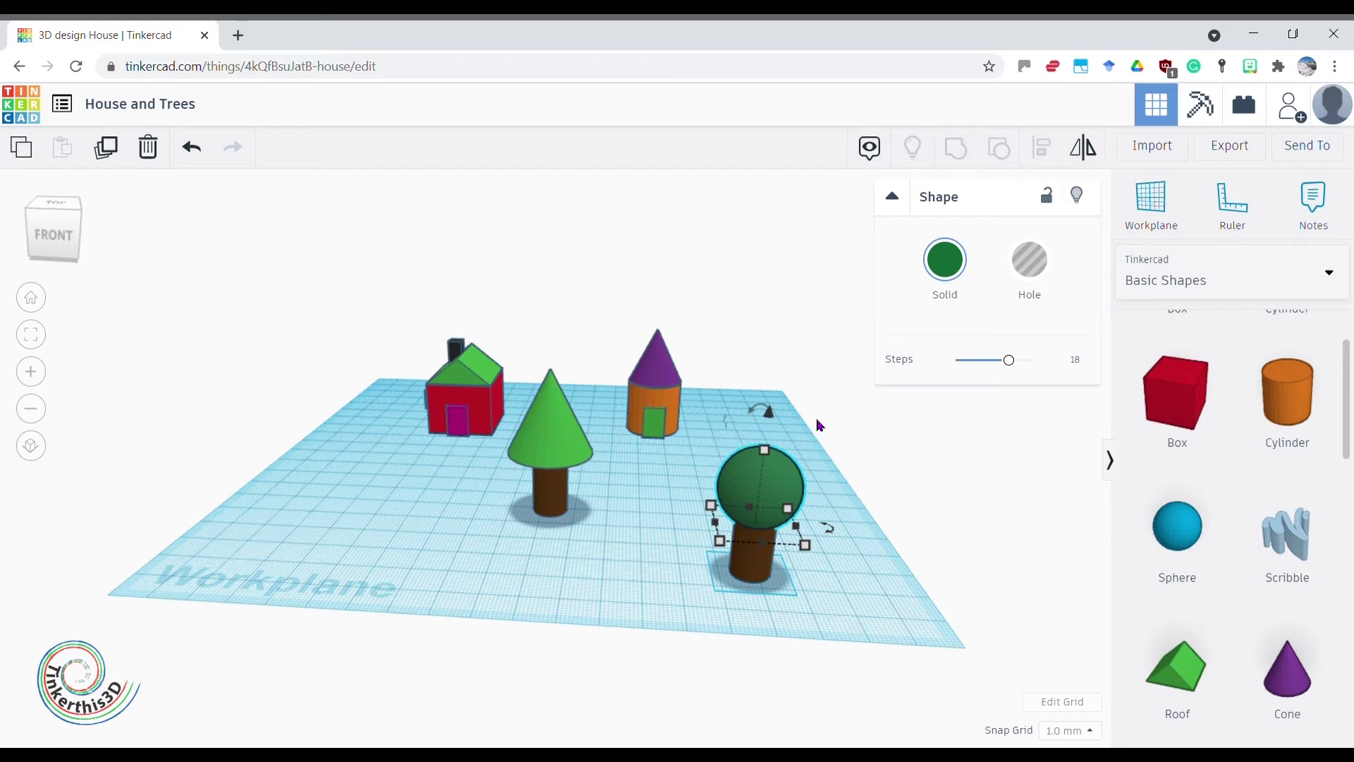
Duplicate the round tree to the back left by the house, then duplicate the front-right tree again
drag(733, 564, 691, 626)
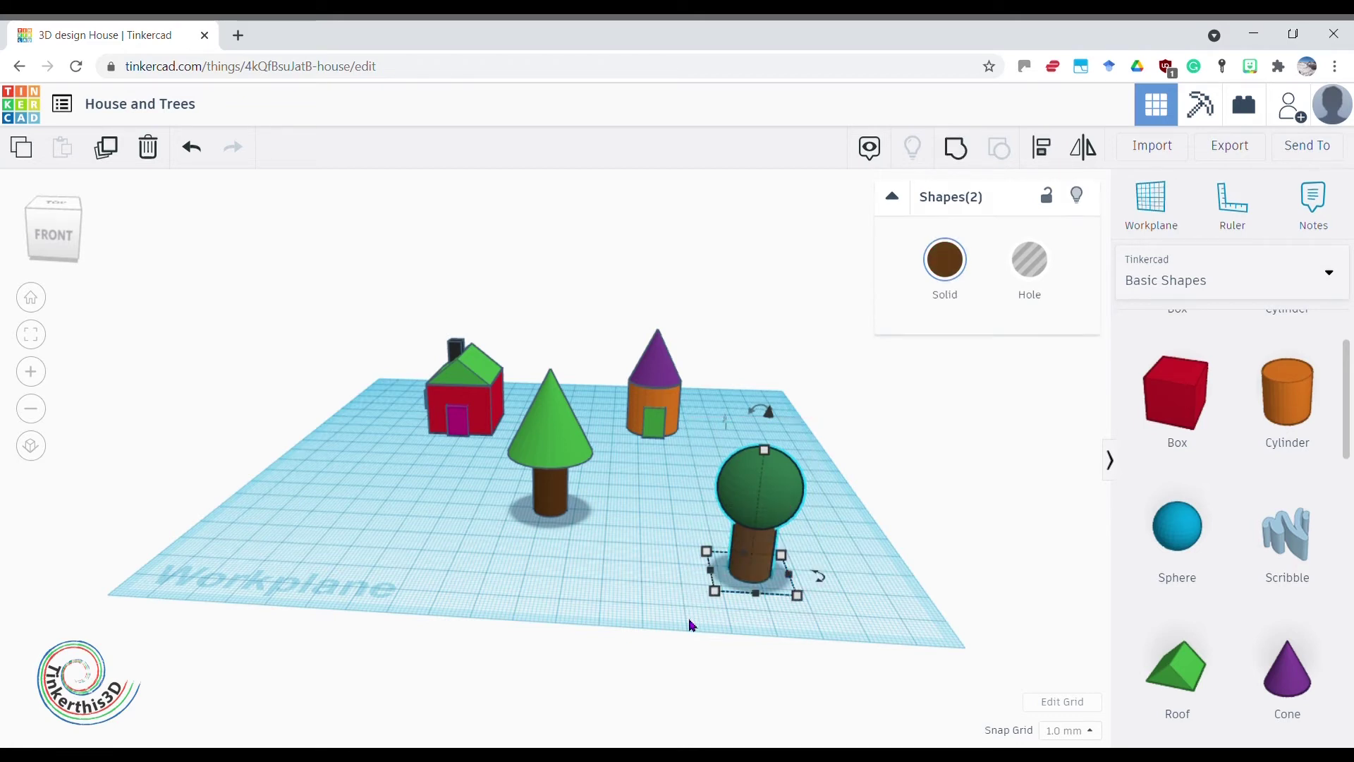
click(106, 146)
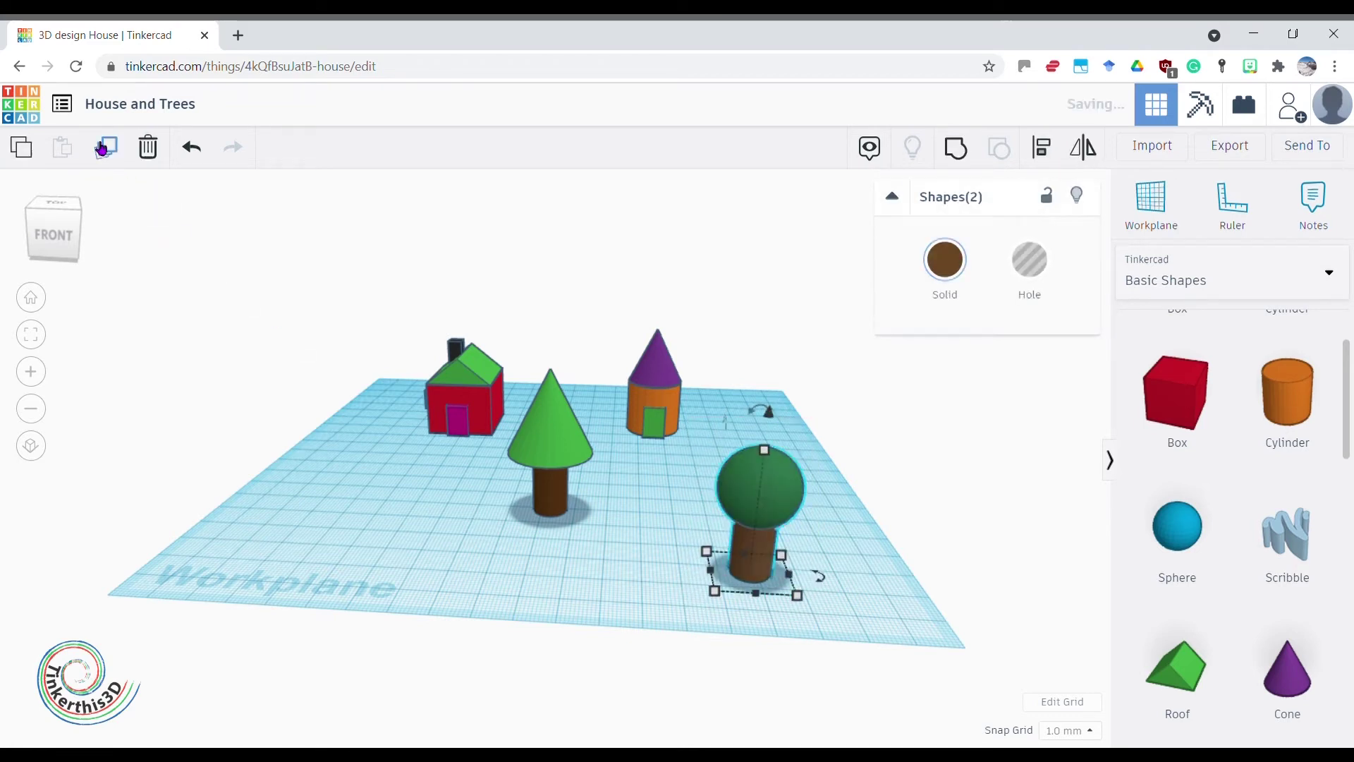
drag(762, 560, 395, 457)
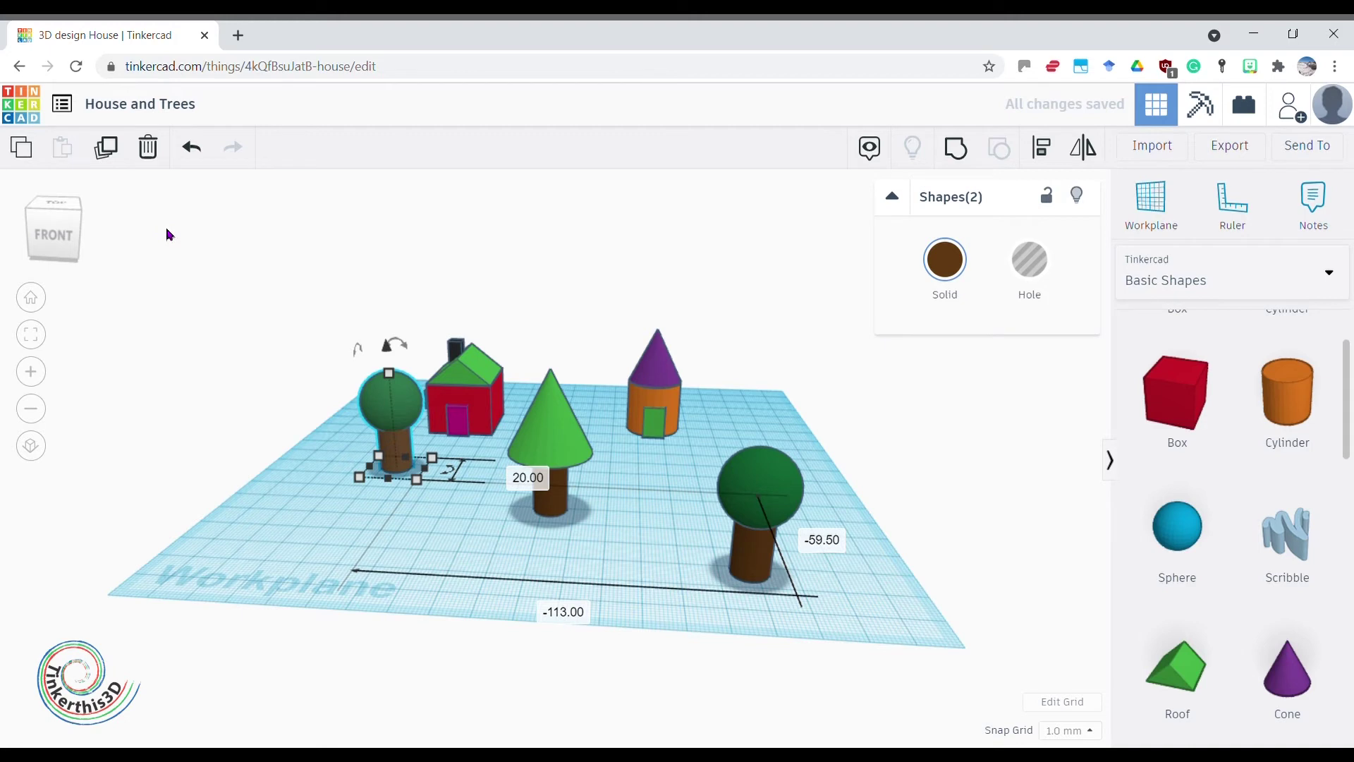
mouse_move(687, 471)
mouse_down()
mouse_move(805, 572)
mouse_move(828, 617)
mouse_up()
click(116, 154)
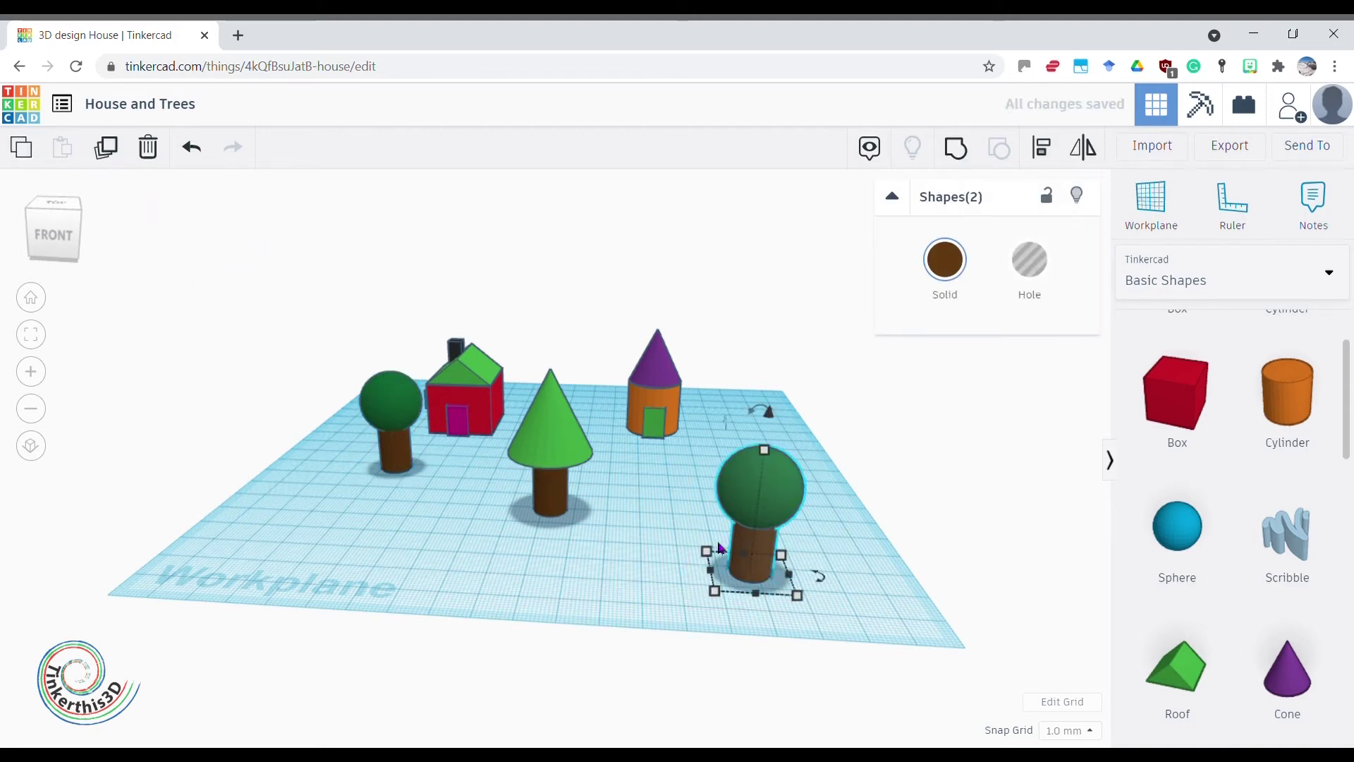
Undo the accidental stretch and move the round-tree copy to the back right
drag(706, 551, 691, 471)
click(189, 151)
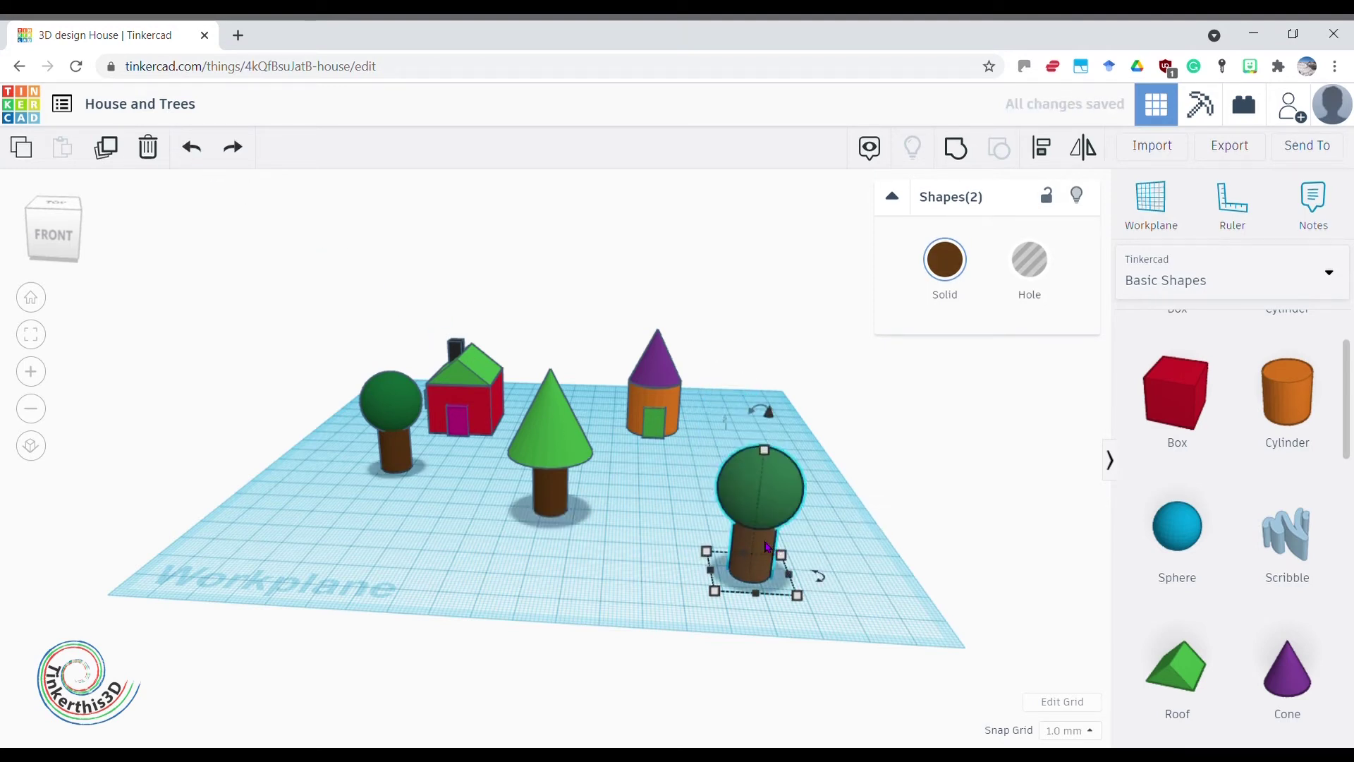
drag(752, 554, 747, 452)
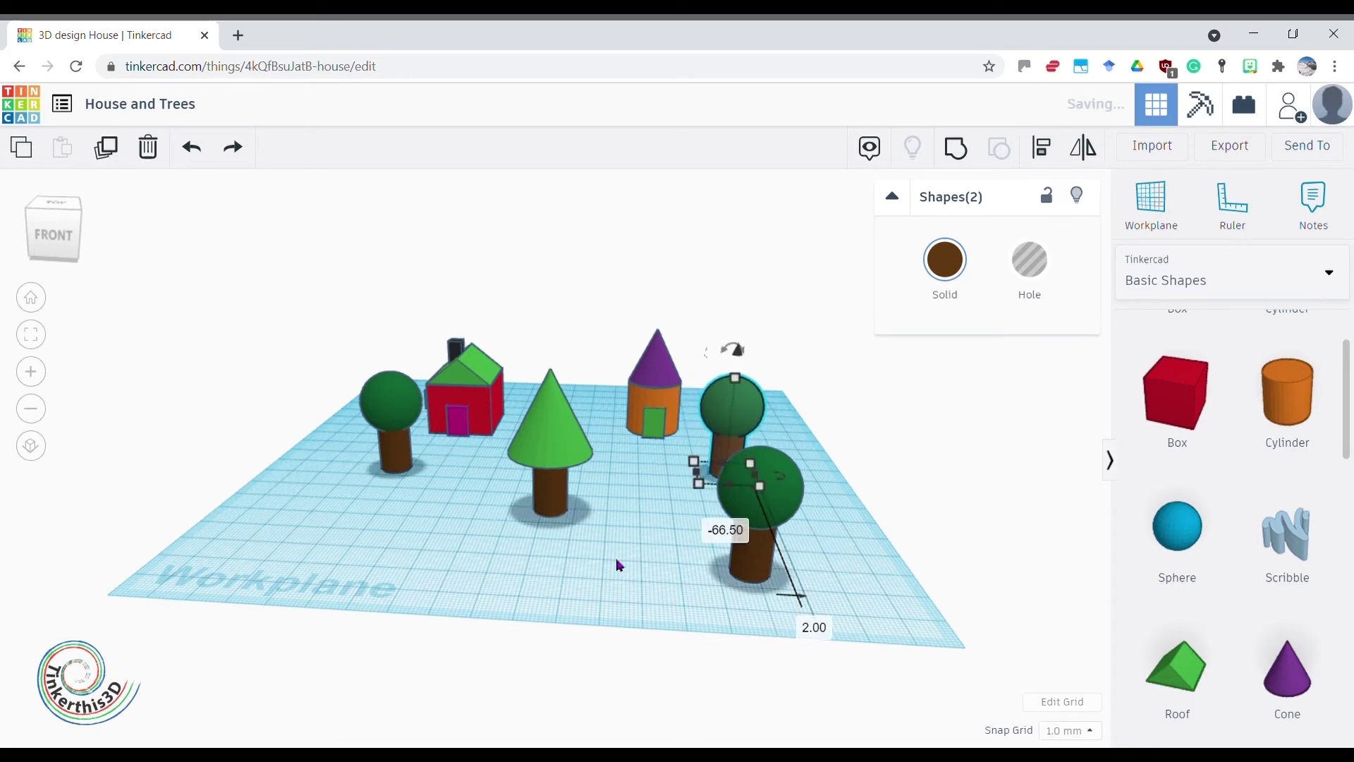
click(590, 565)
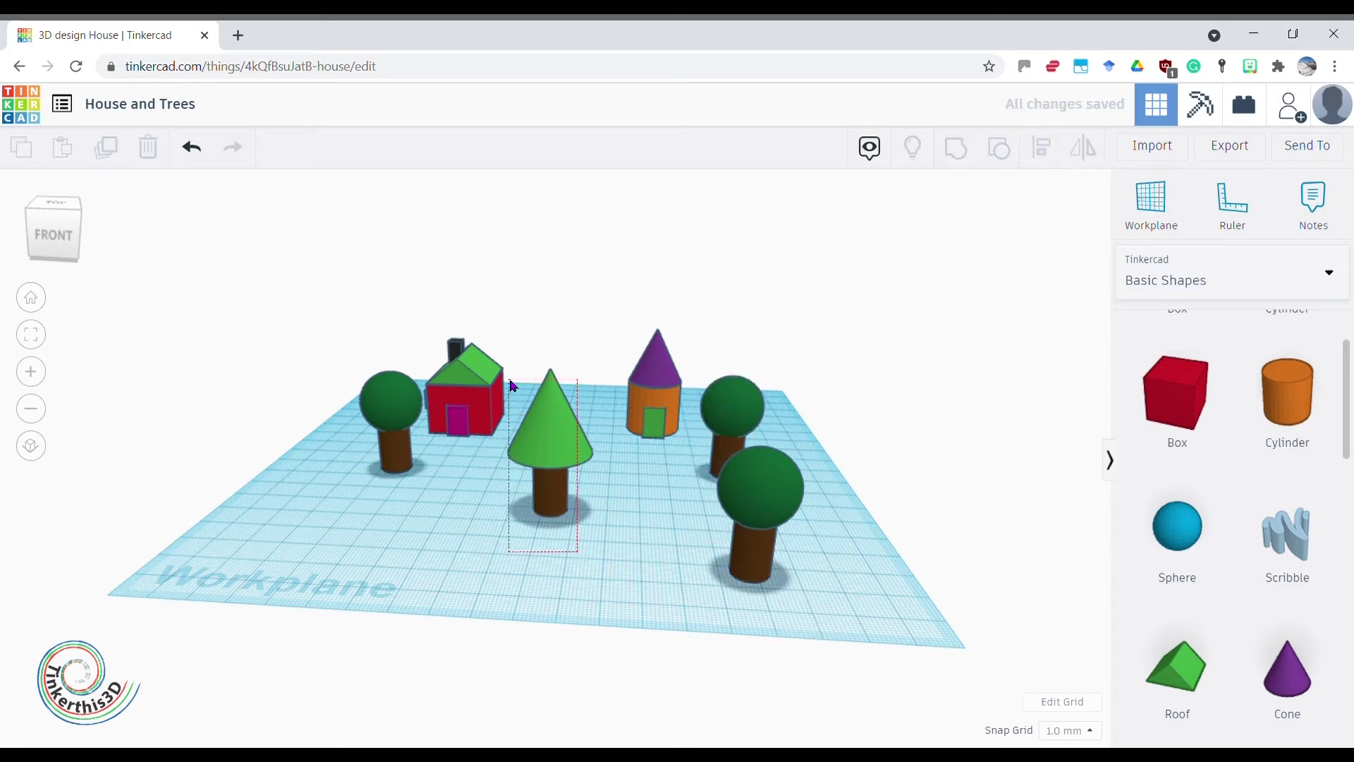
Duplicate the middle cone tree and move the copy to the far left
drag(513, 386, 502, 400)
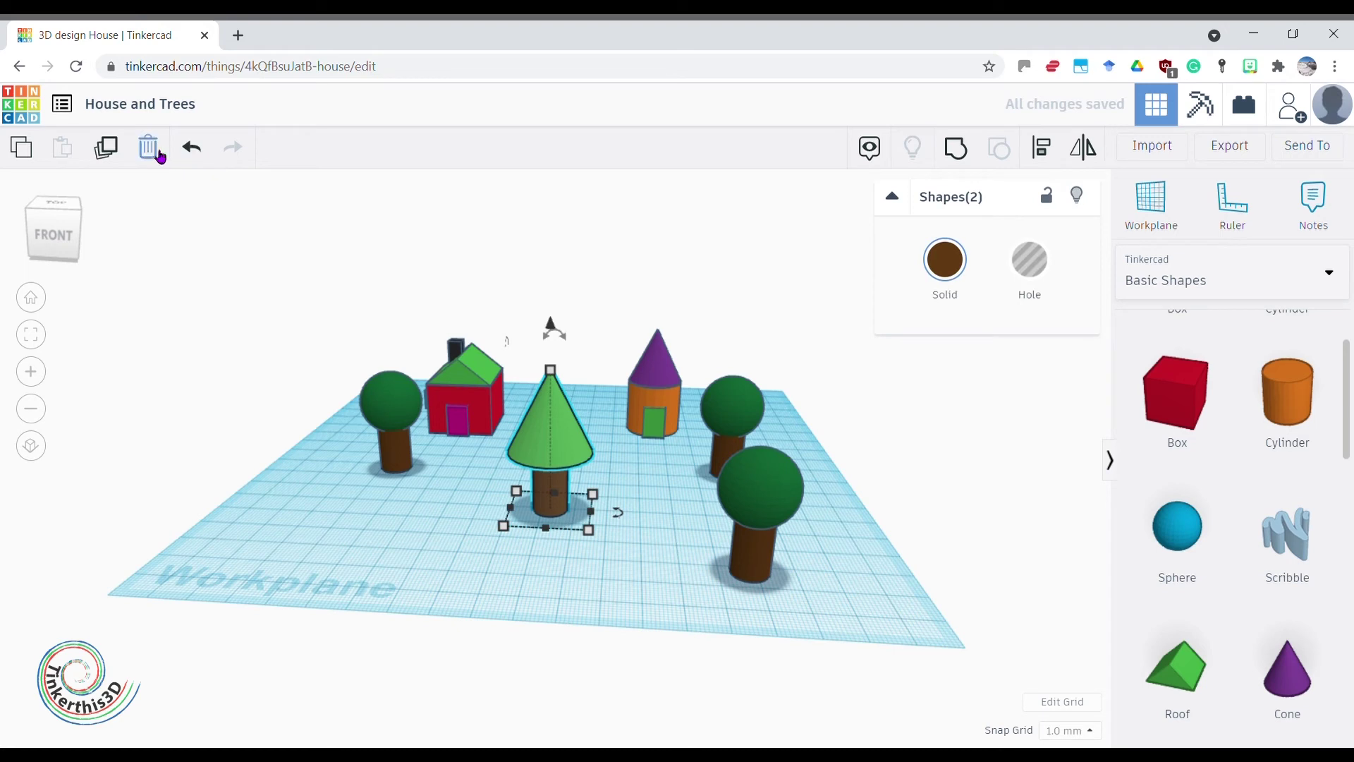
click(105, 148)
drag(544, 494, 314, 501)
Duplicate the middle cone tree again and place it beside the purple-roofed hut
drag(609, 549, 551, 484)
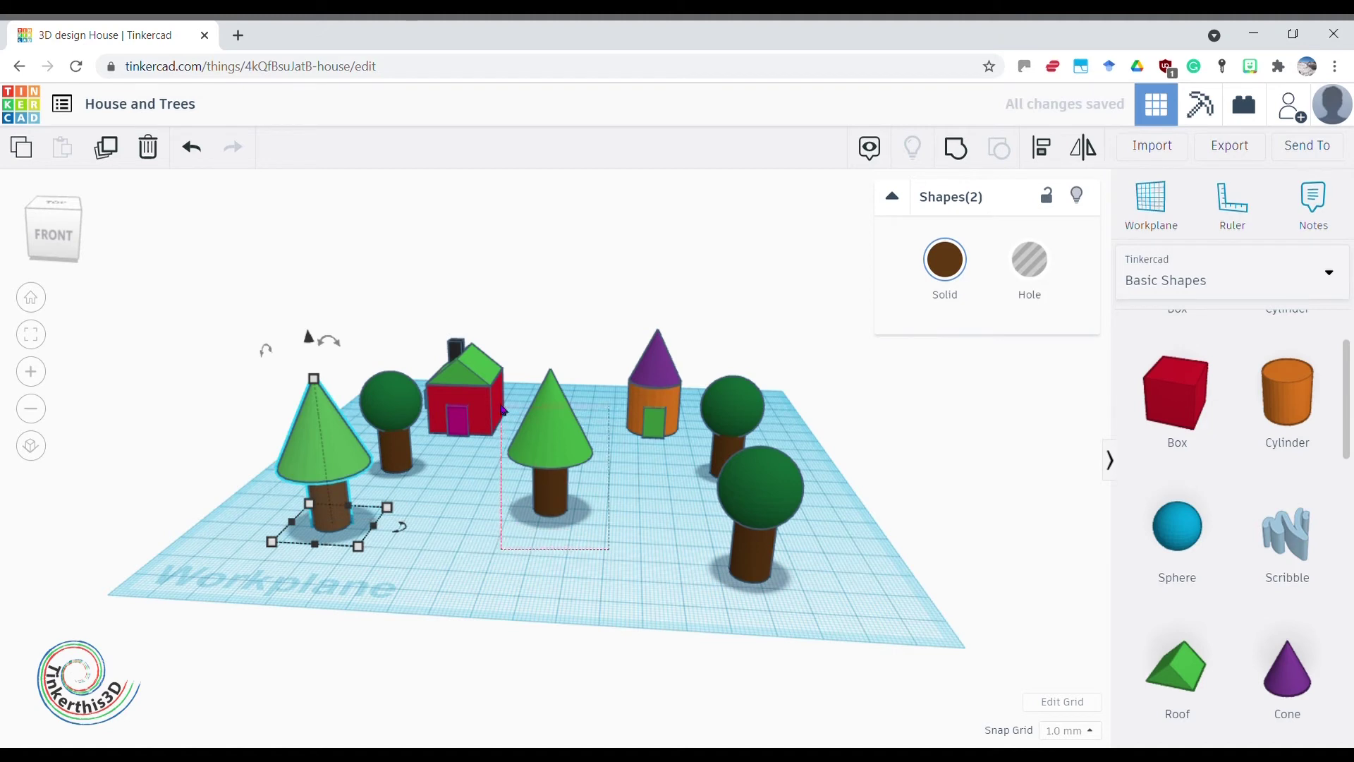
drag(498, 376, 506, 378)
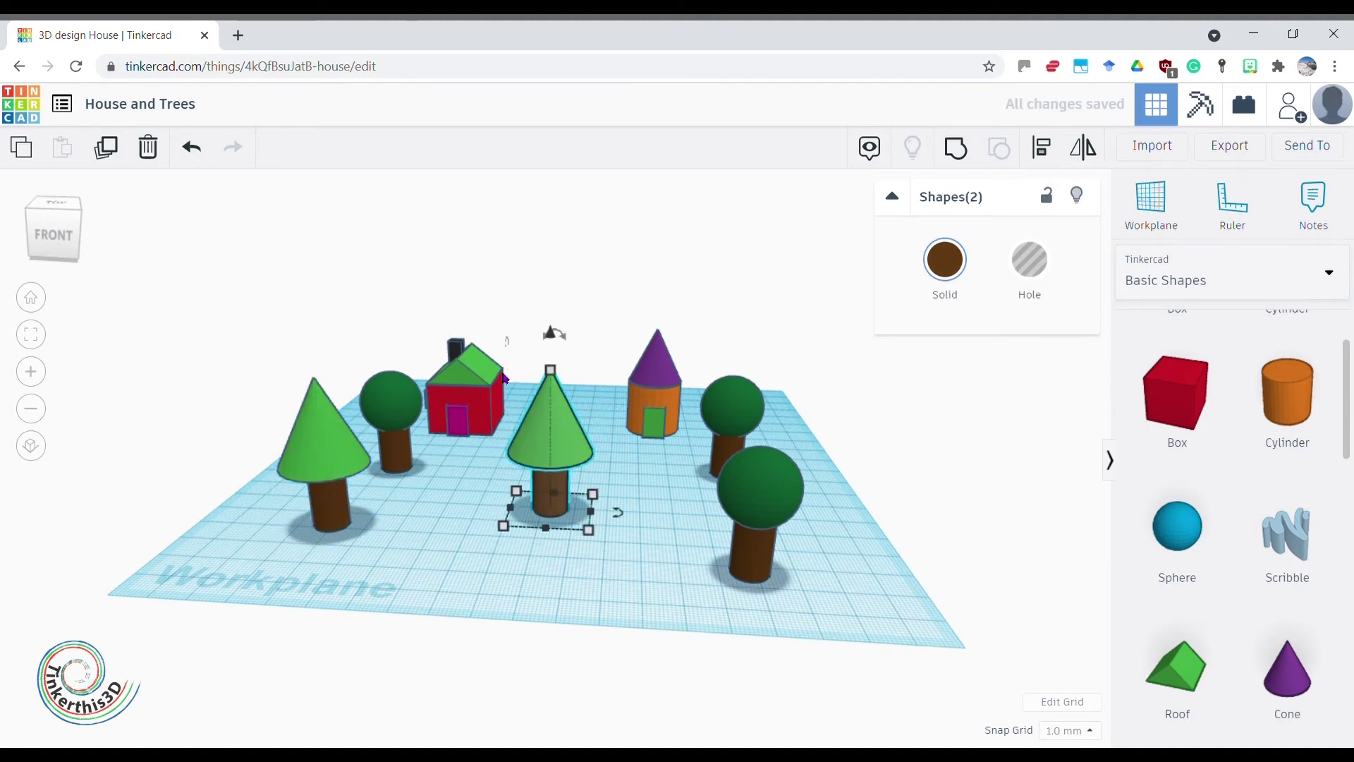
click(126, 155)
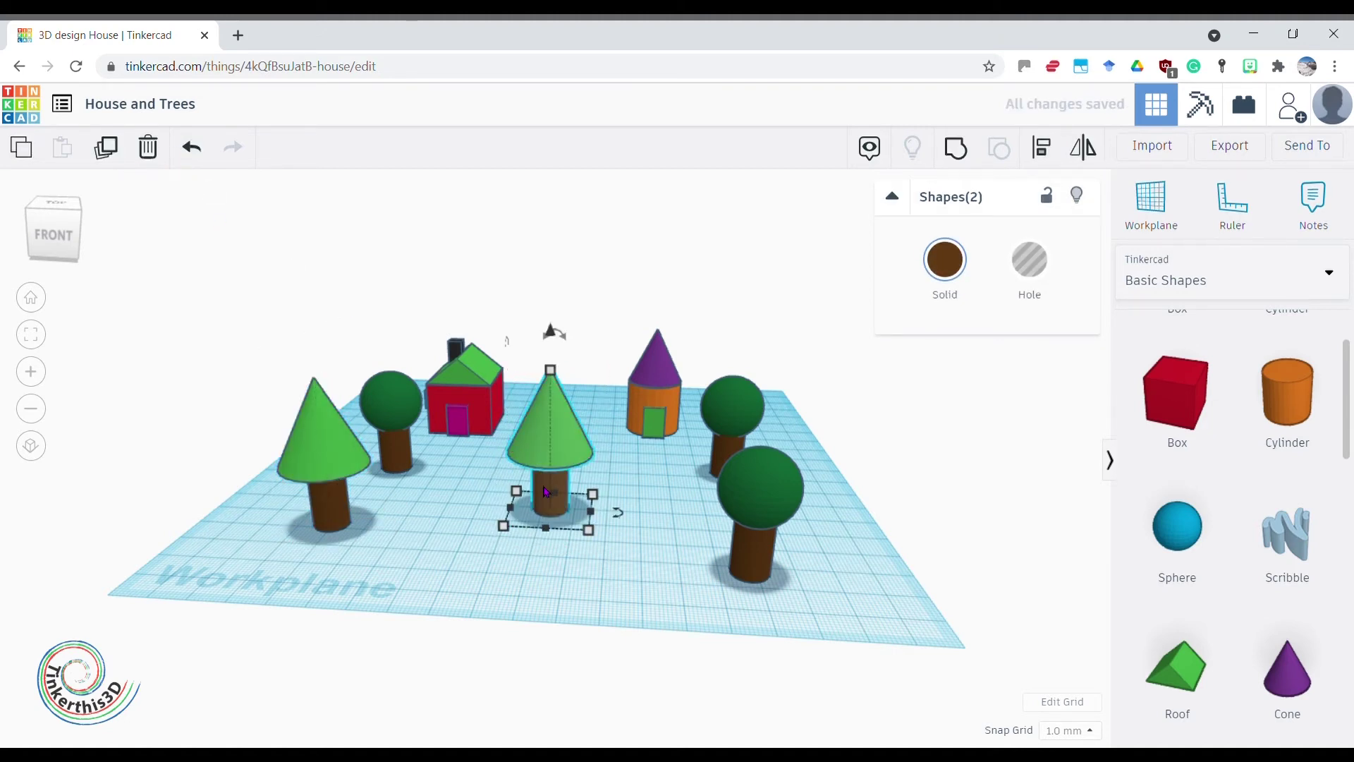
drag(545, 492, 621, 477)
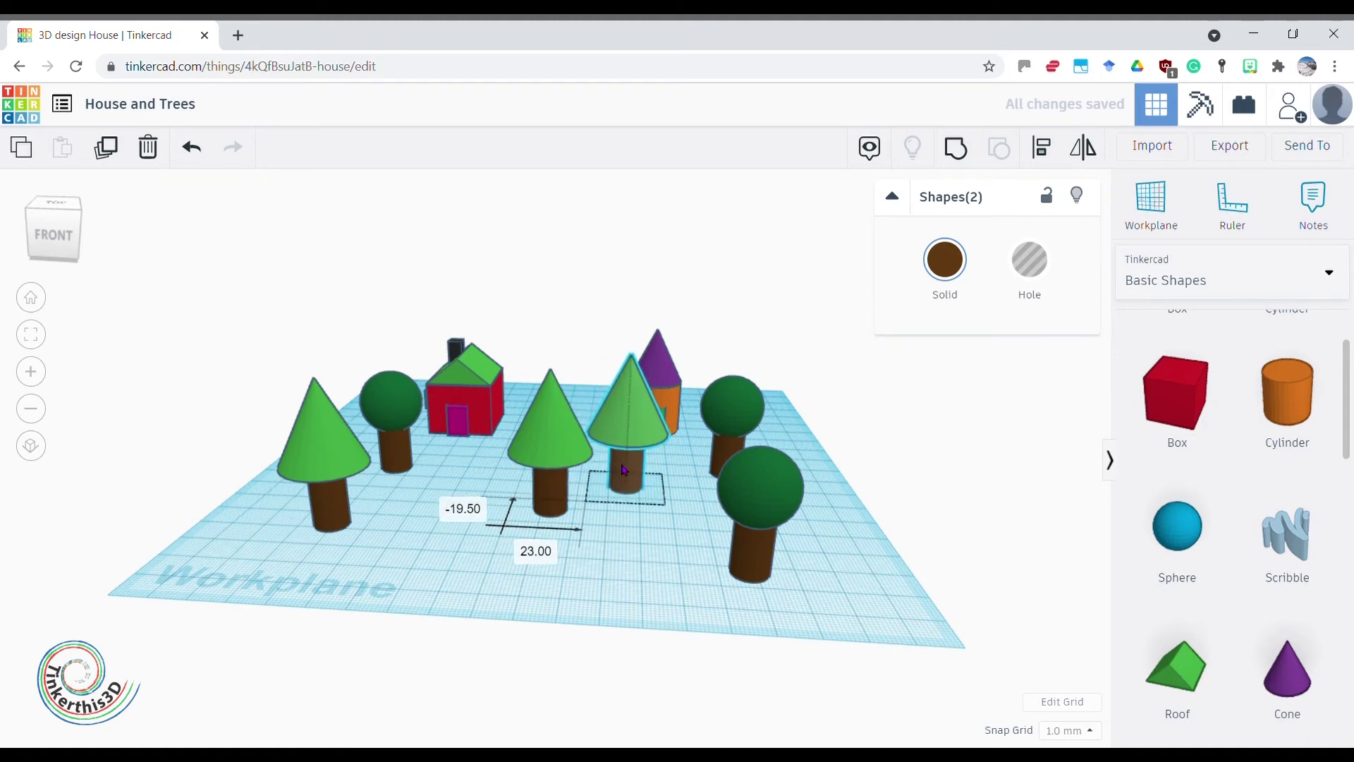
click(590, 574)
right_drag(558, 576, 575, 534)
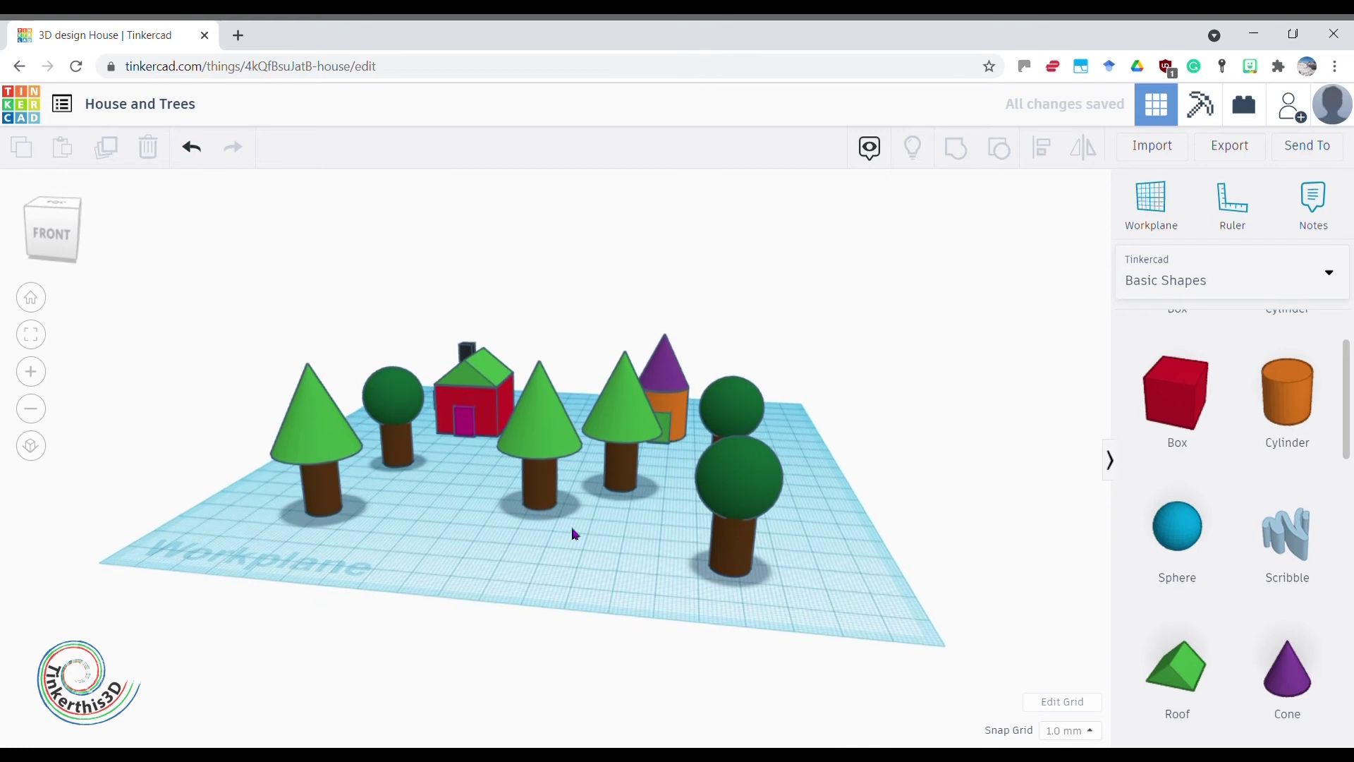
Make the centre cone tree dark green and the back-right round canopy light green
click(551, 436)
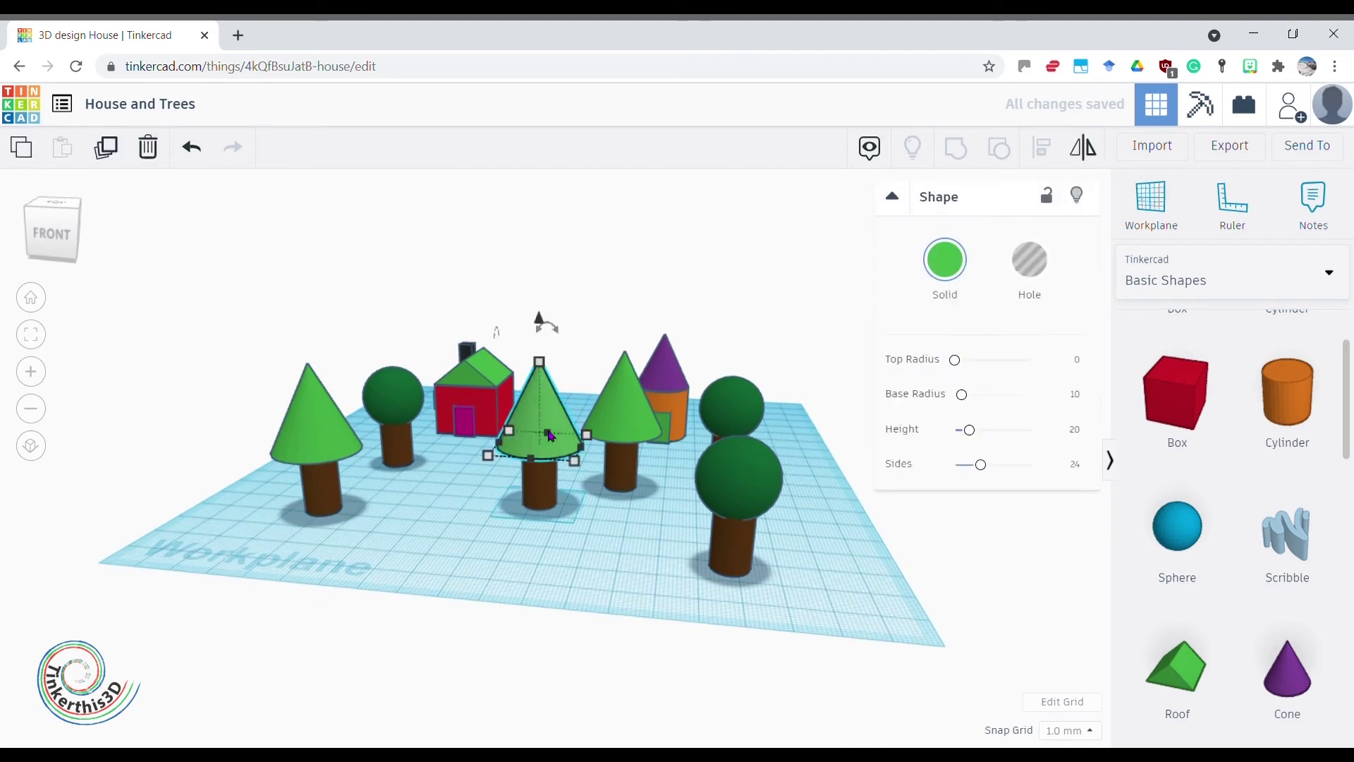
click(968, 262)
click(1020, 455)
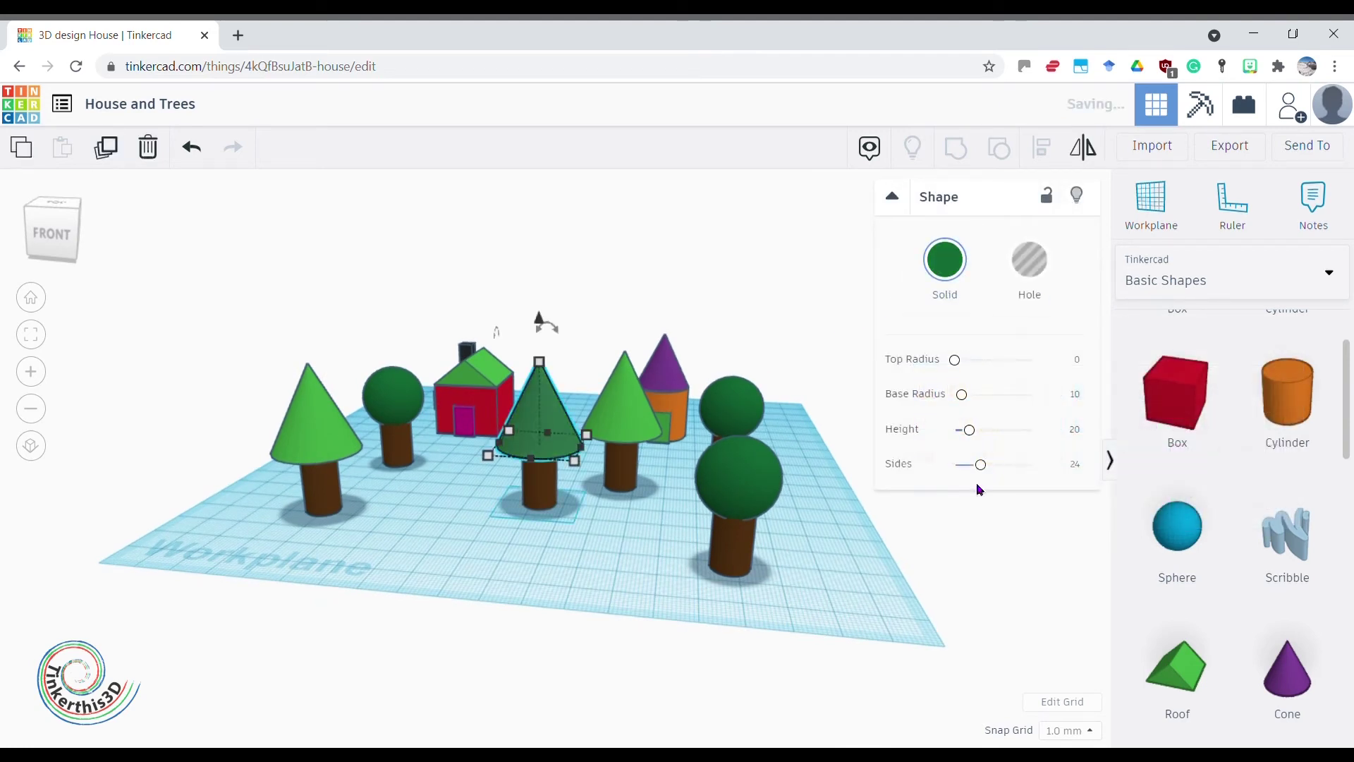
click(878, 584)
click(734, 408)
click(945, 261)
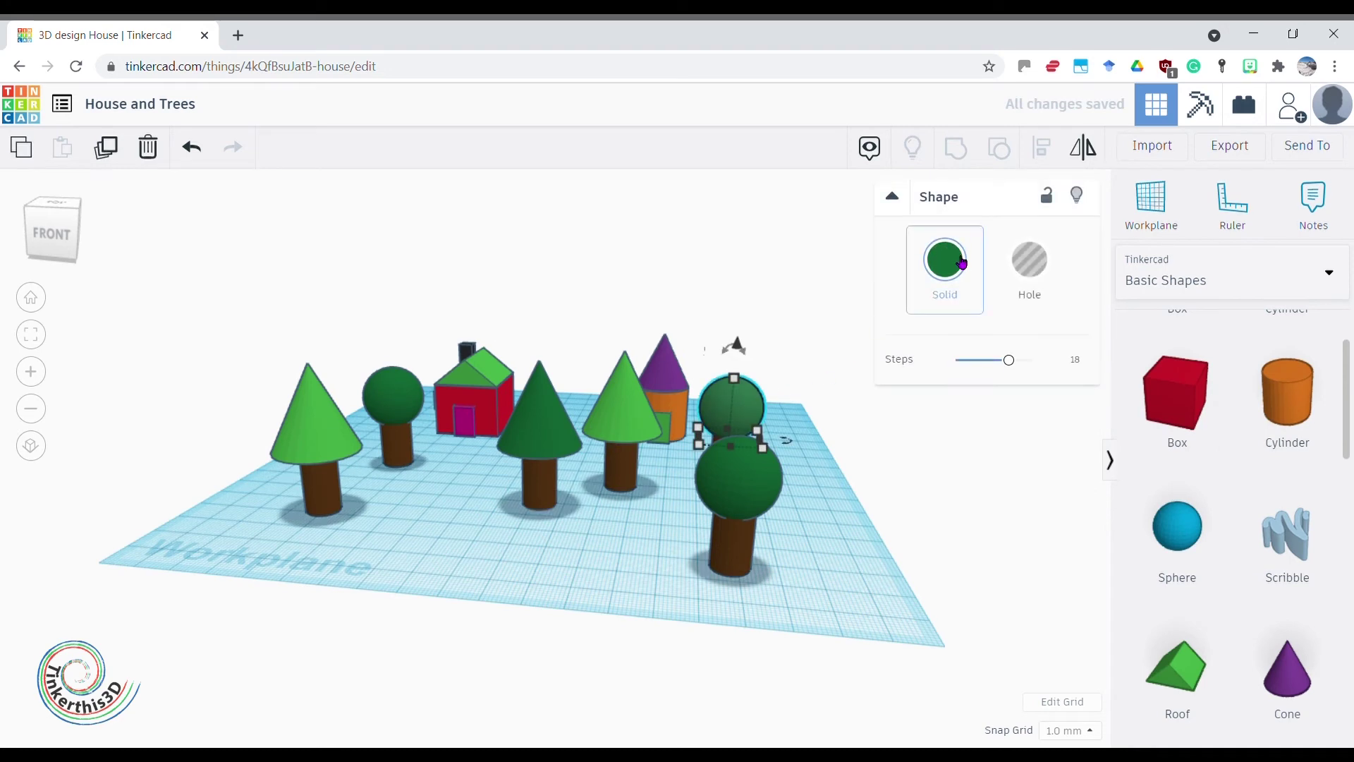
click(1021, 422)
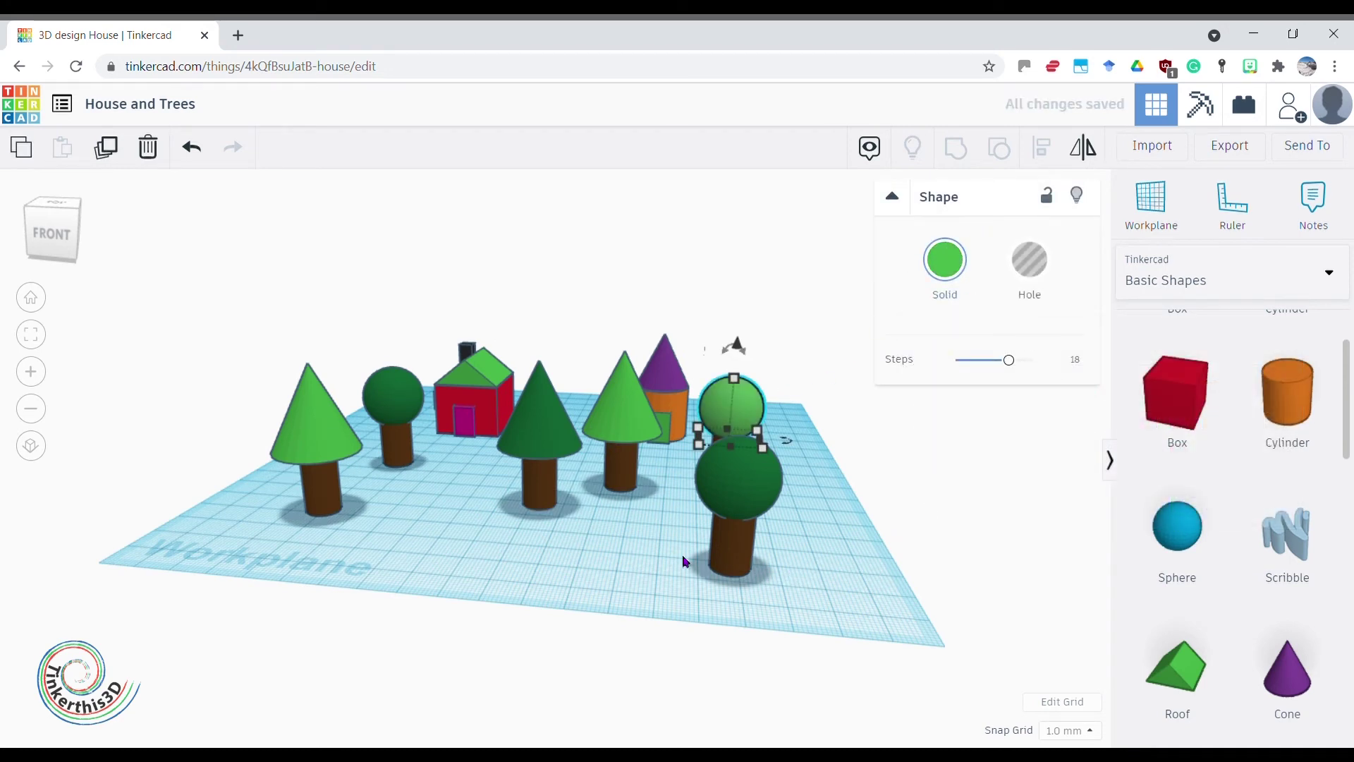
Recolour the back and left cone trees' trunks light brown
click(621, 486)
click(943, 286)
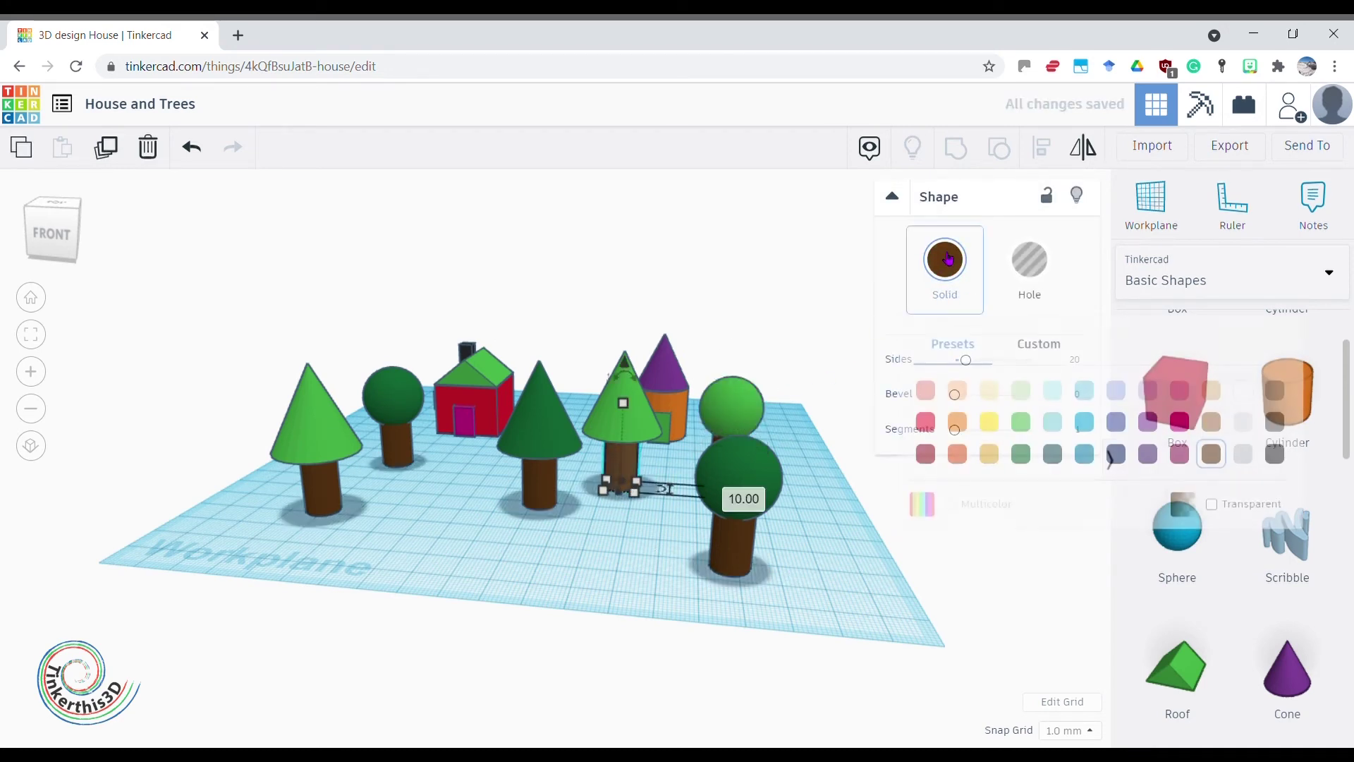
click(1210, 423)
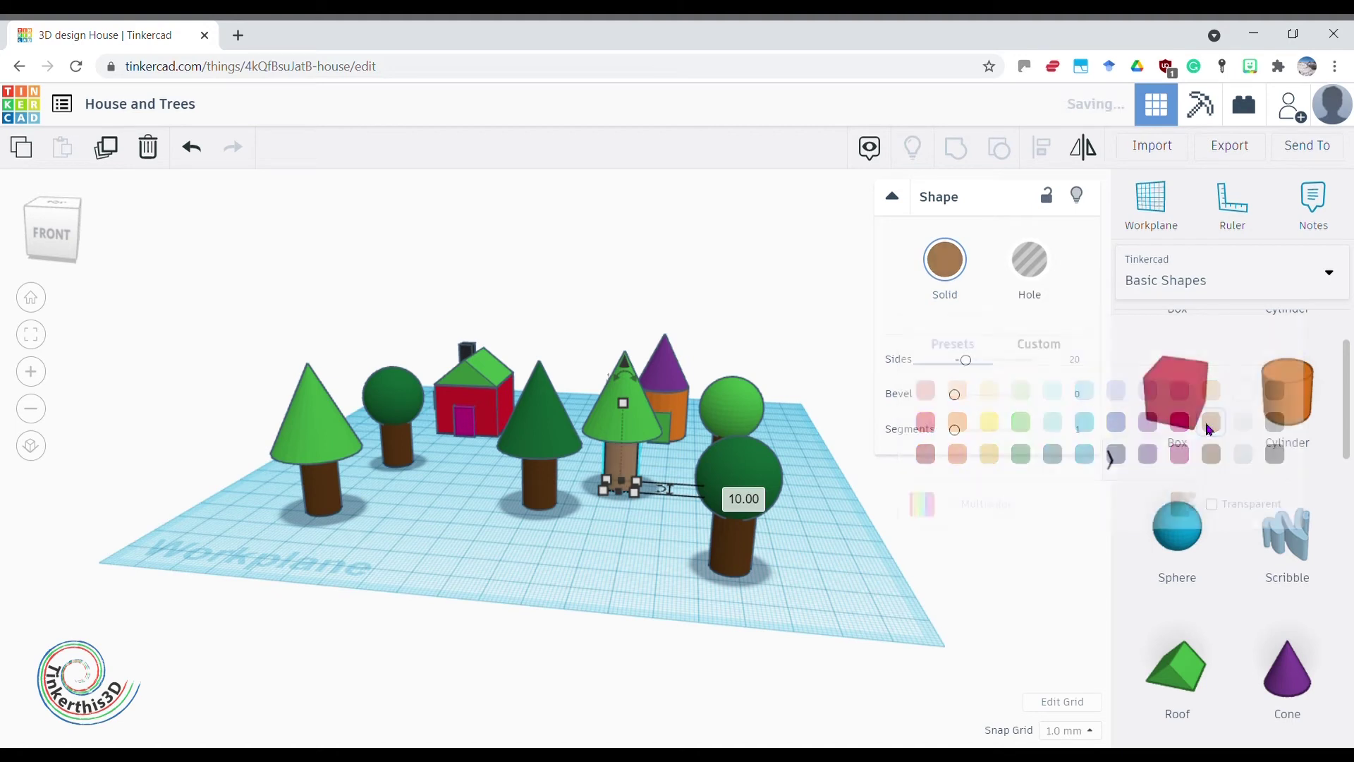
click(548, 579)
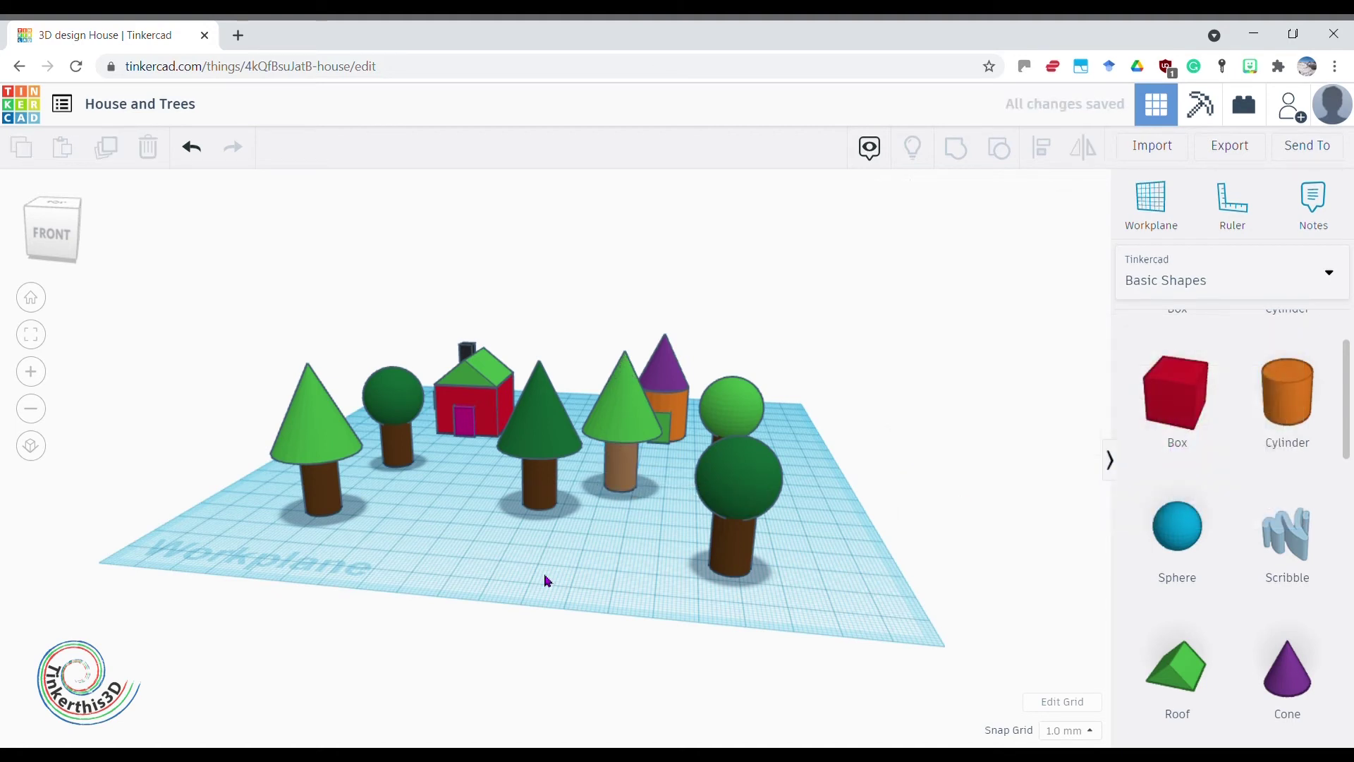
click(330, 505)
click(956, 286)
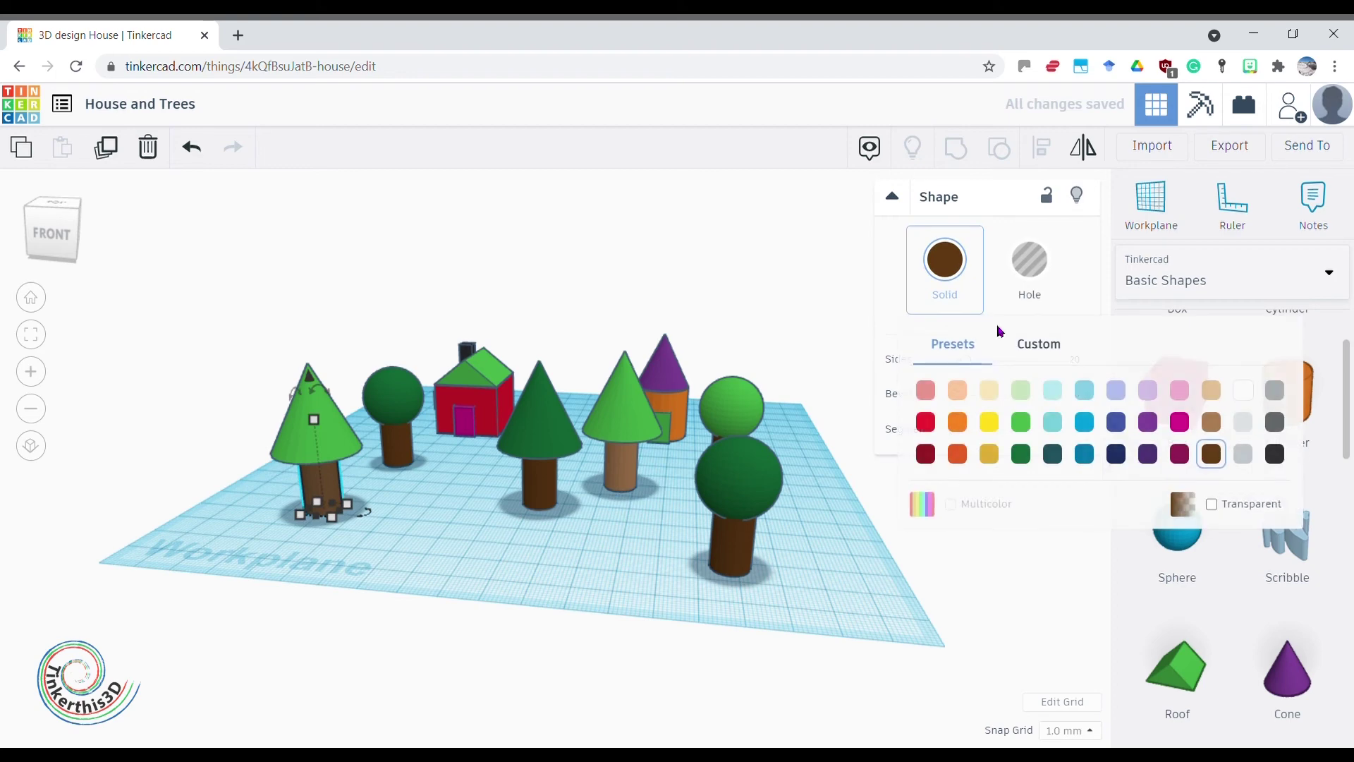
click(1210, 422)
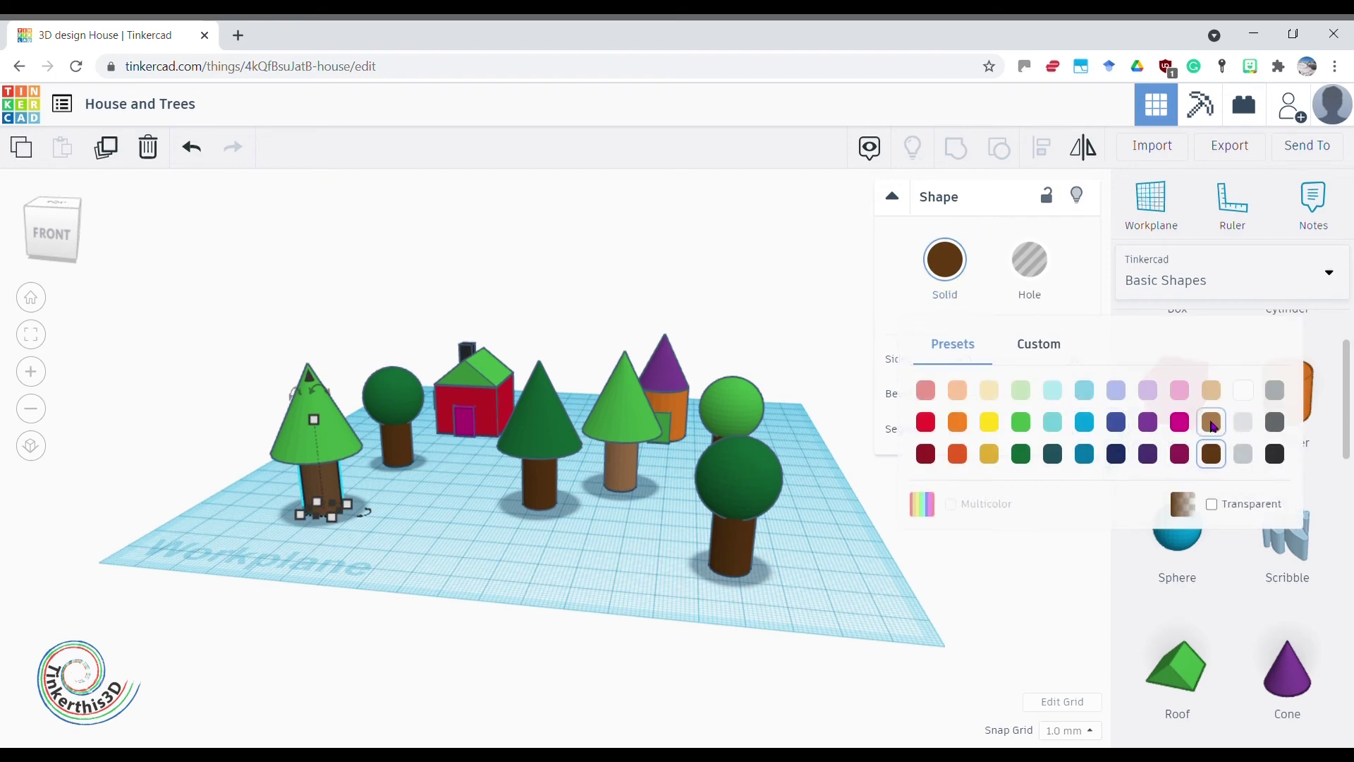
click(497, 557)
right_drag(474, 593, 501, 573)
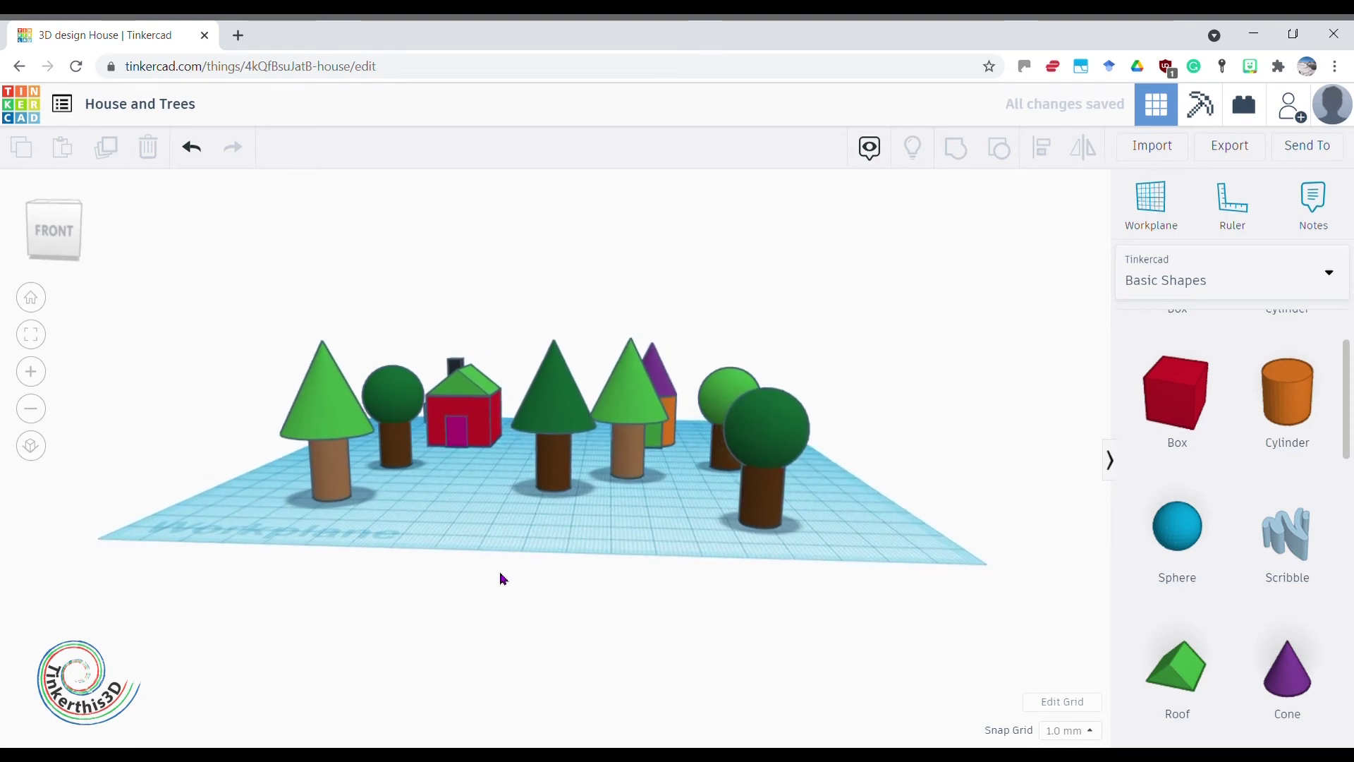
Duplicate the front-right tree's dark brown trunk and place the copy in front of the red house
click(756, 509)
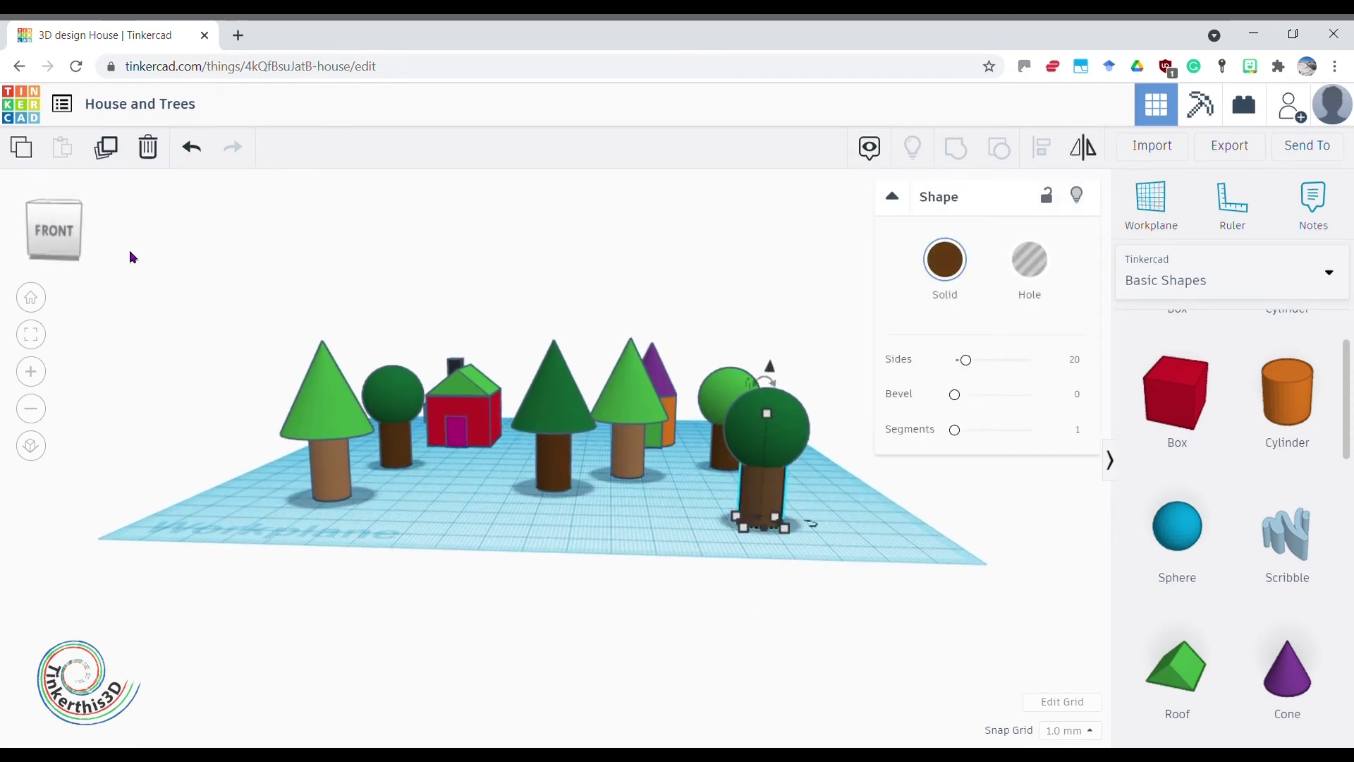
click(108, 149)
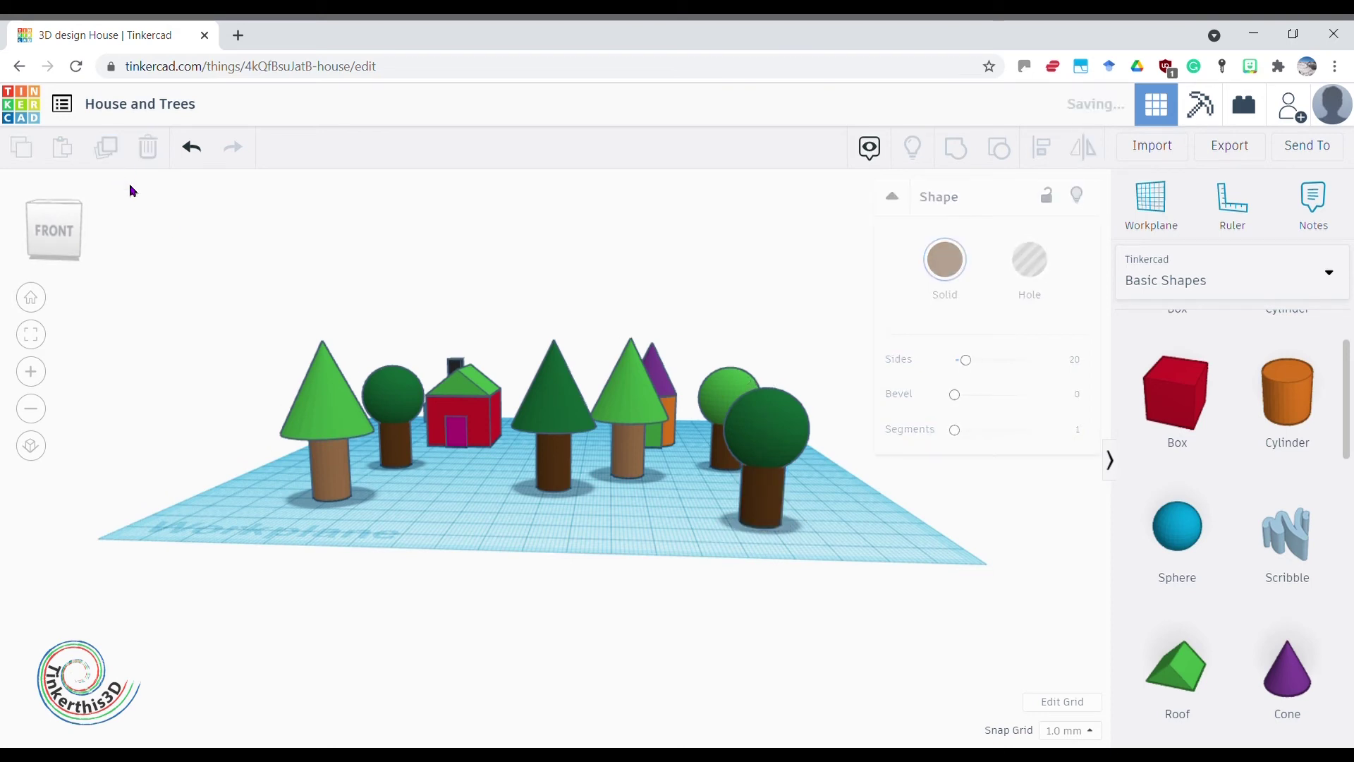
drag(756, 518, 448, 502)
click(646, 558)
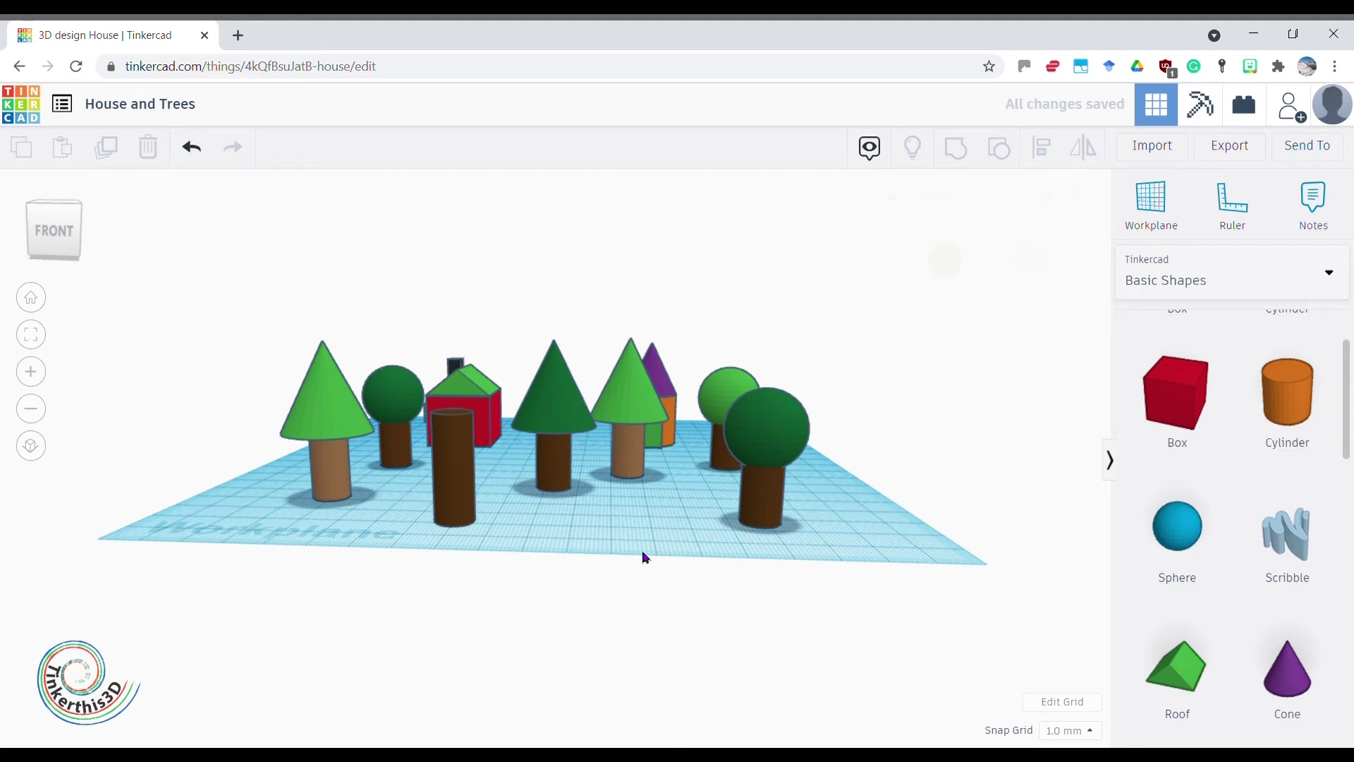
Switch the shape library to the Shape Generators 'All' collection
scroll(1236, 423, up, 2)
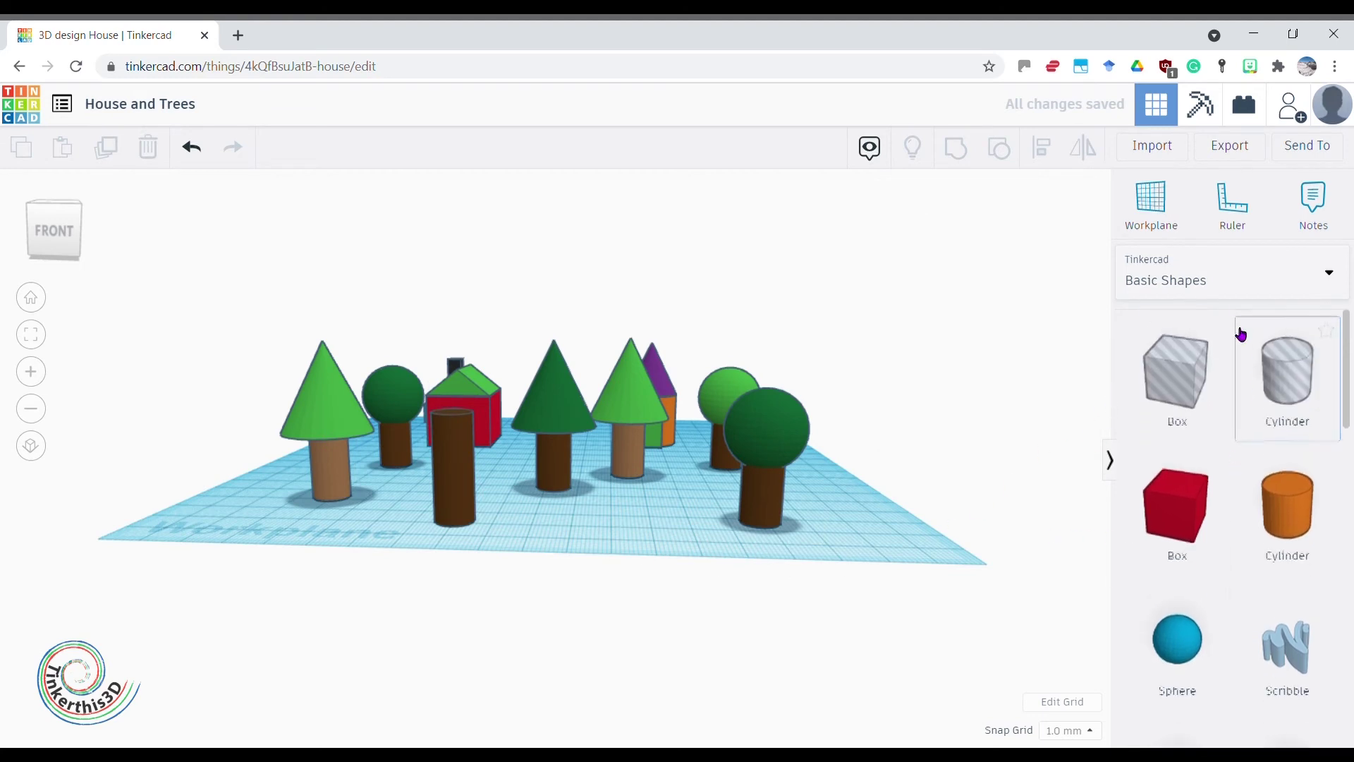
click(1242, 288)
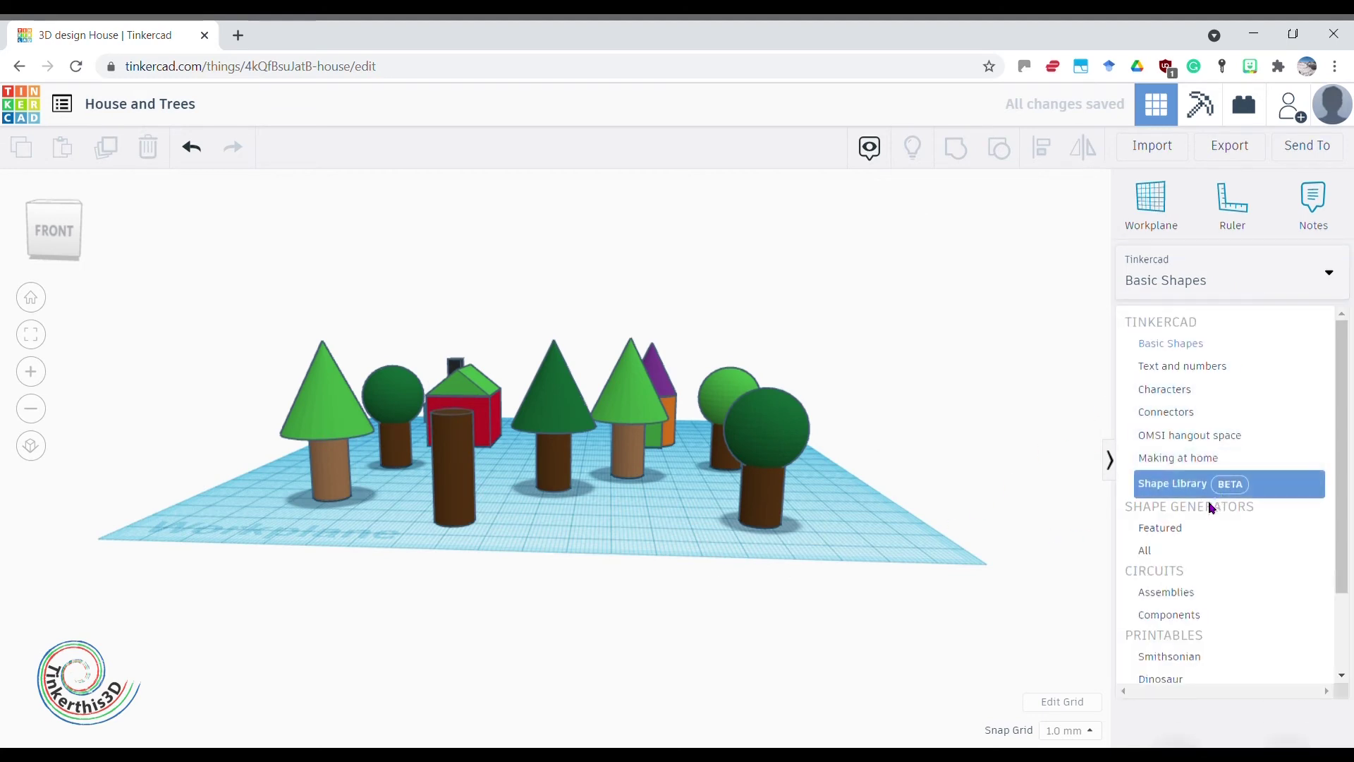
click(1212, 552)
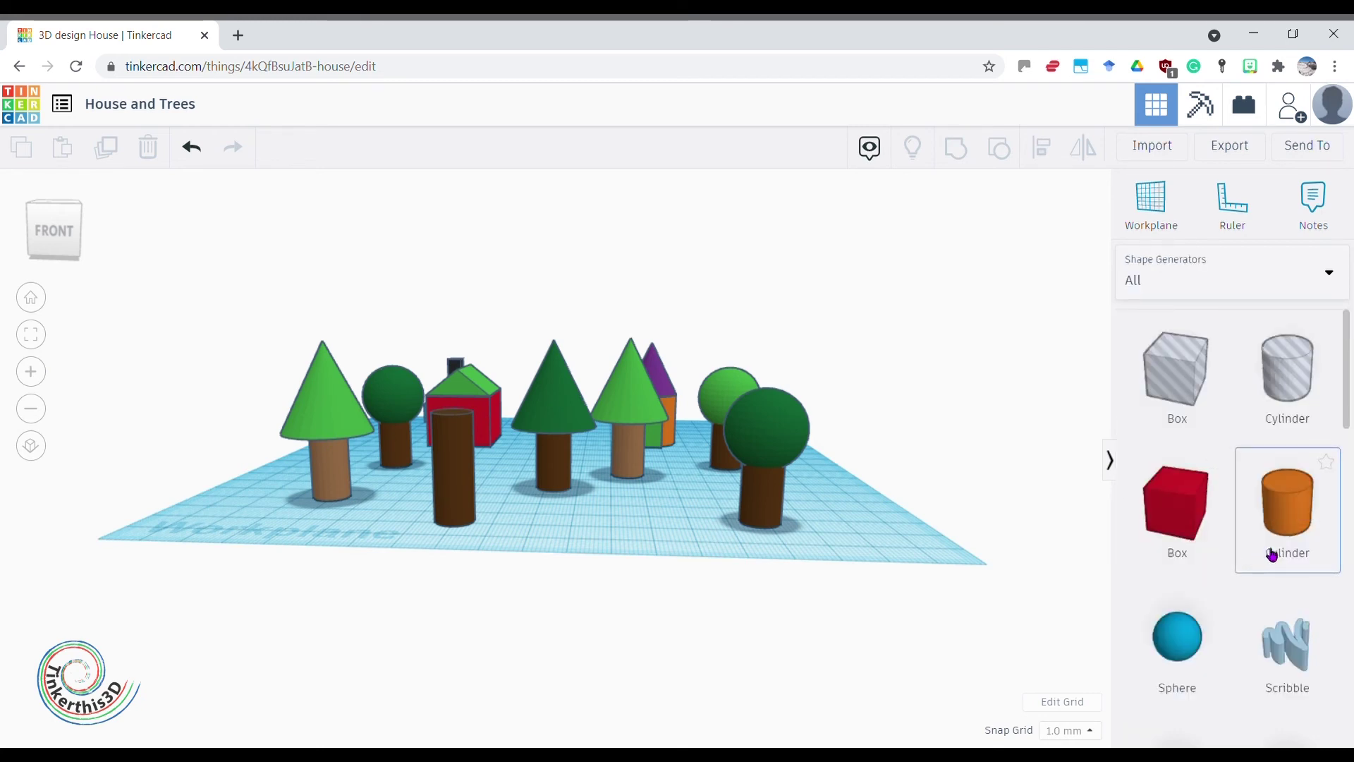
Page through the shape generators to page 17, where Asteroid appears
scroll(1270, 529, down, 4)
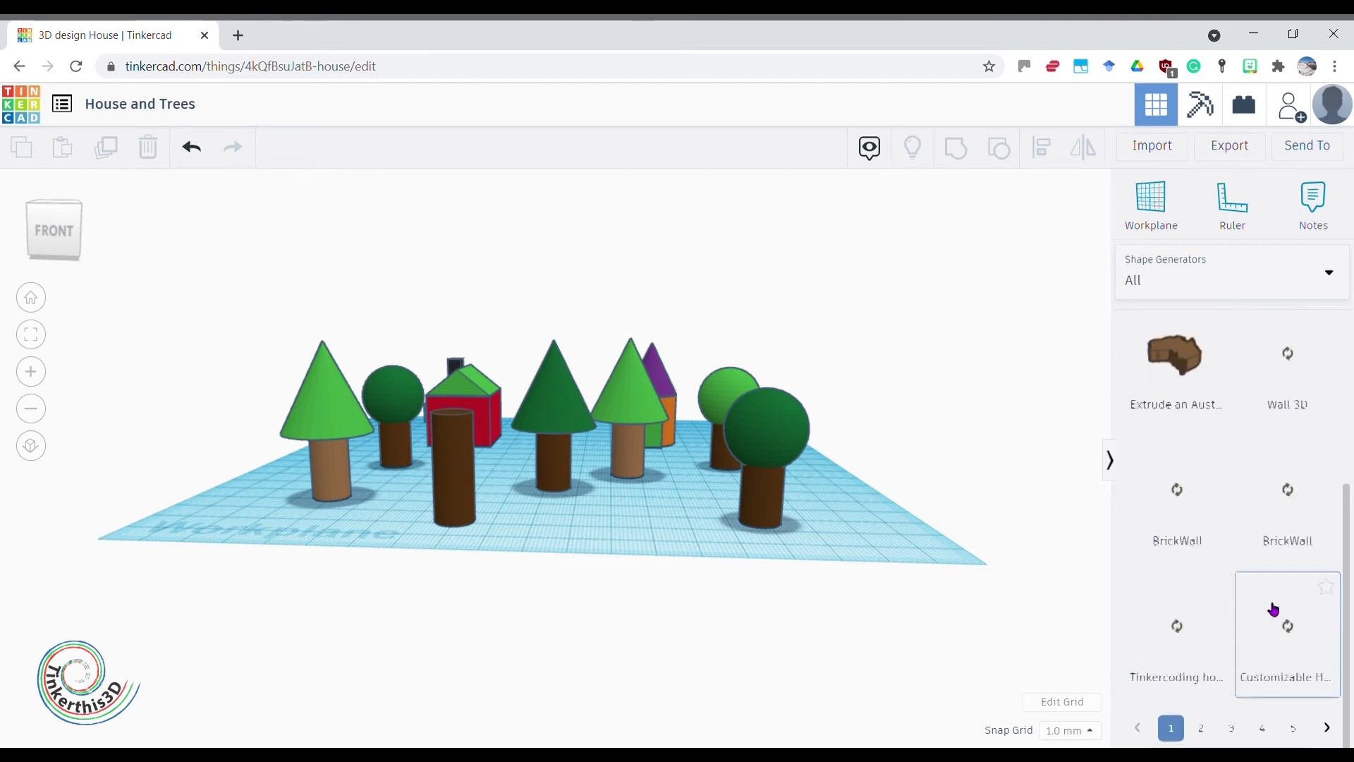
click(1326, 734)
scroll(1287, 599, down, 2)
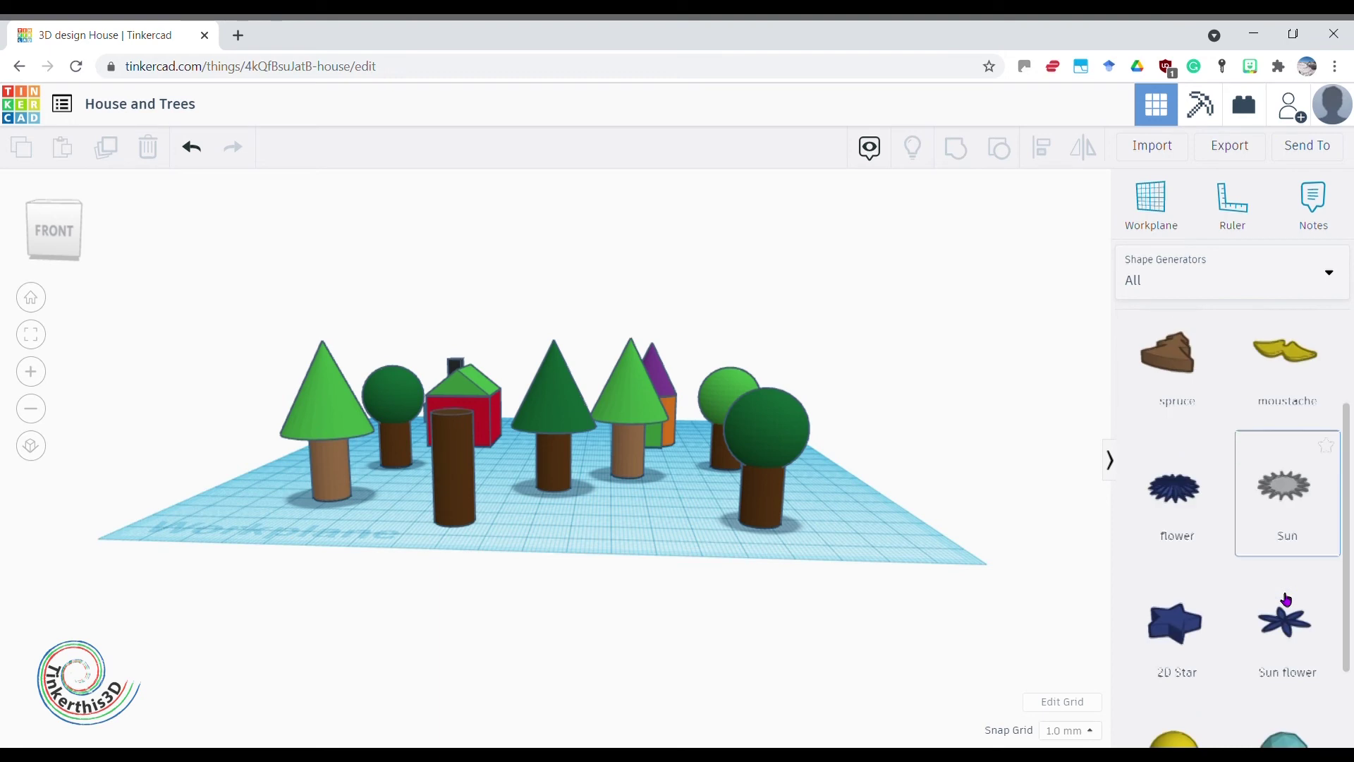
scroll(1287, 599, down, 2)
click(1298, 737)
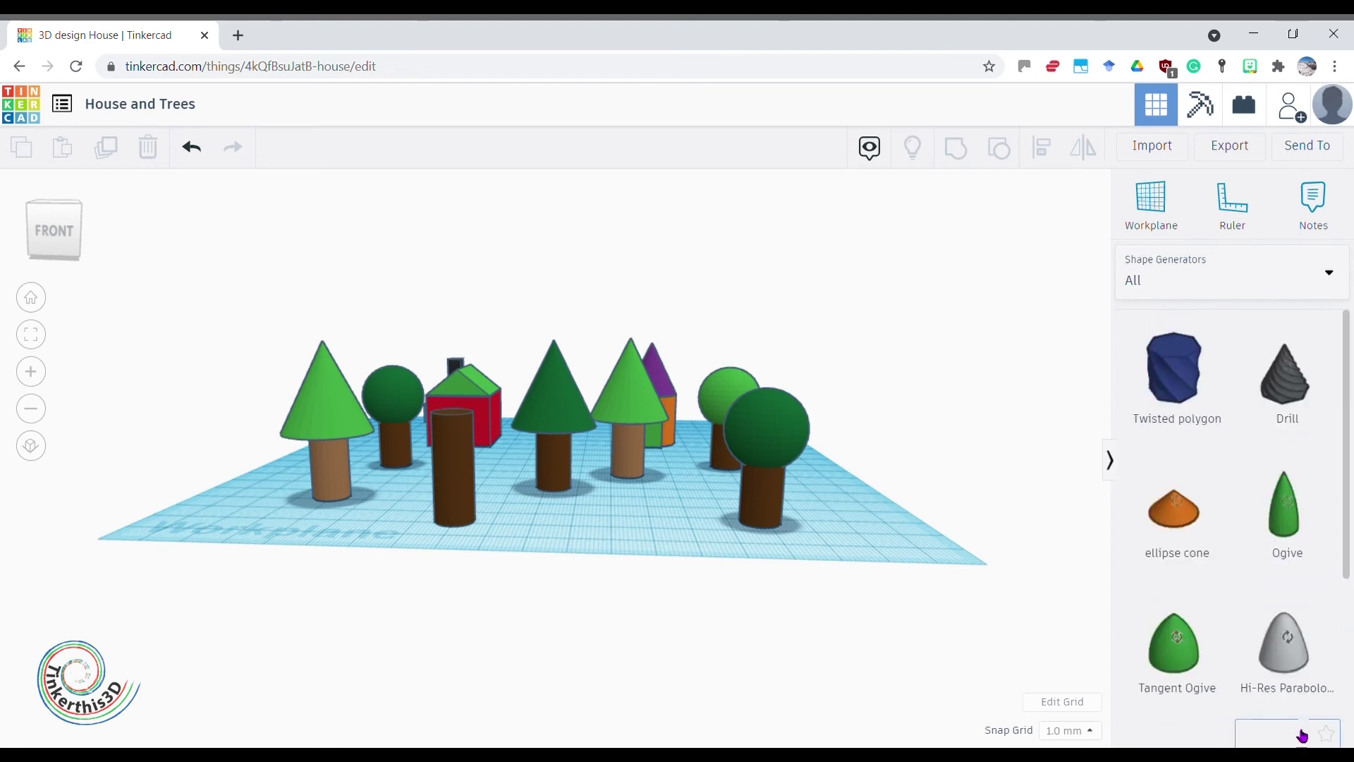
scroll(1286, 522, down, 3)
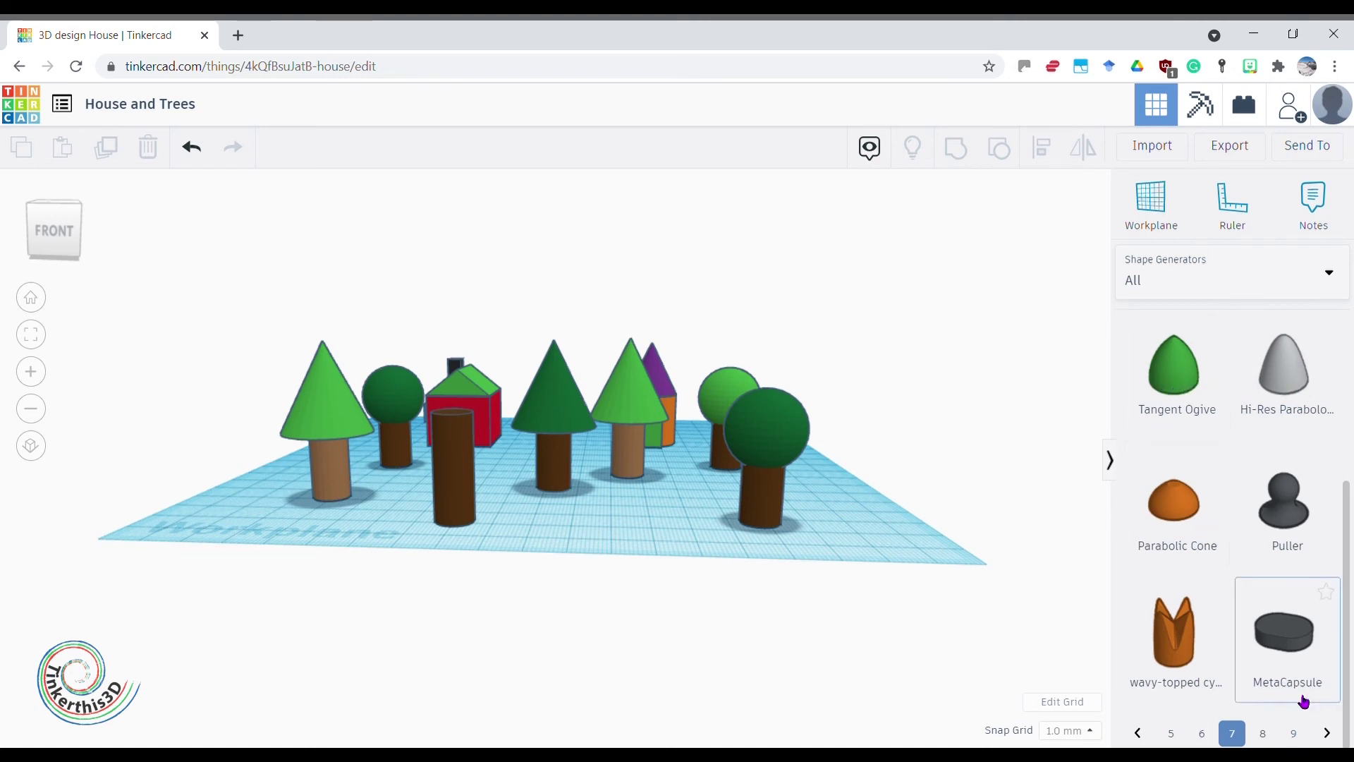
click(1294, 734)
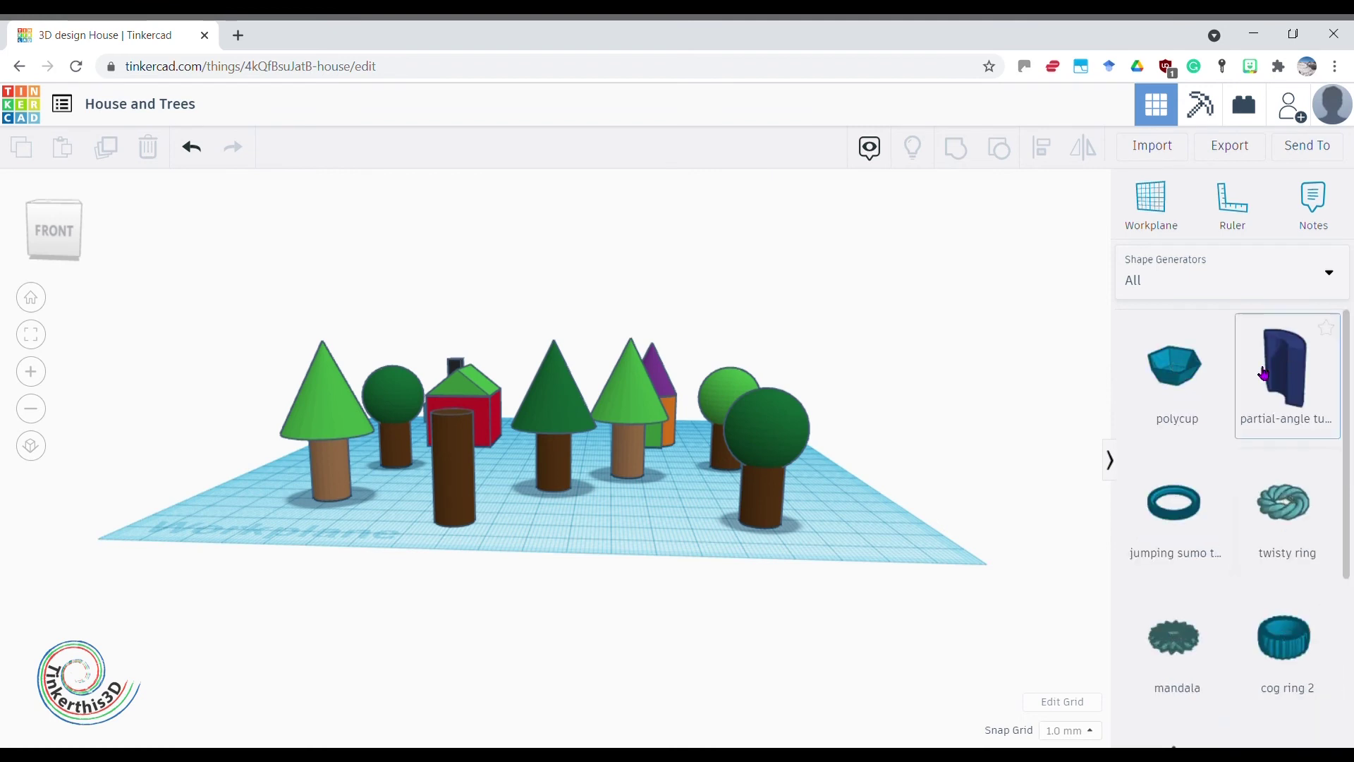
scroll(1269, 395, down, 3)
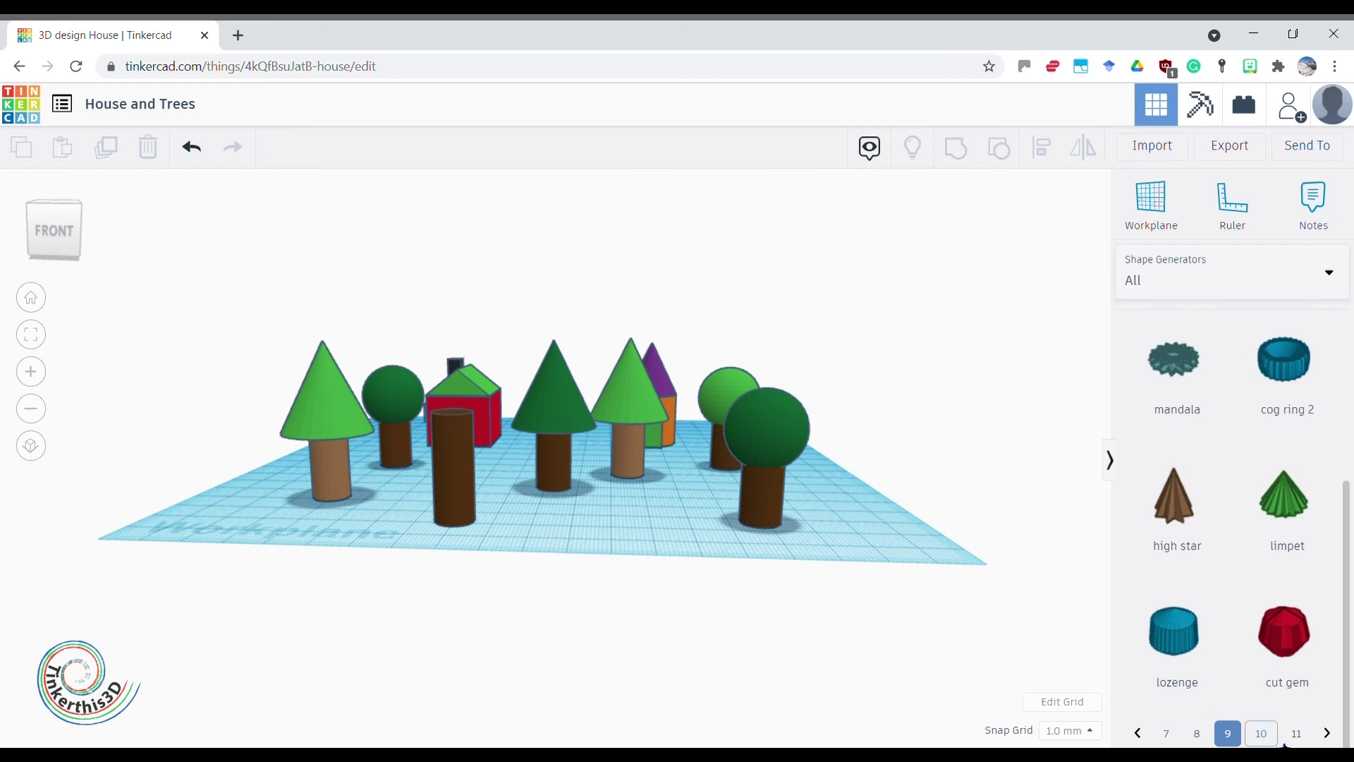
click(1298, 734)
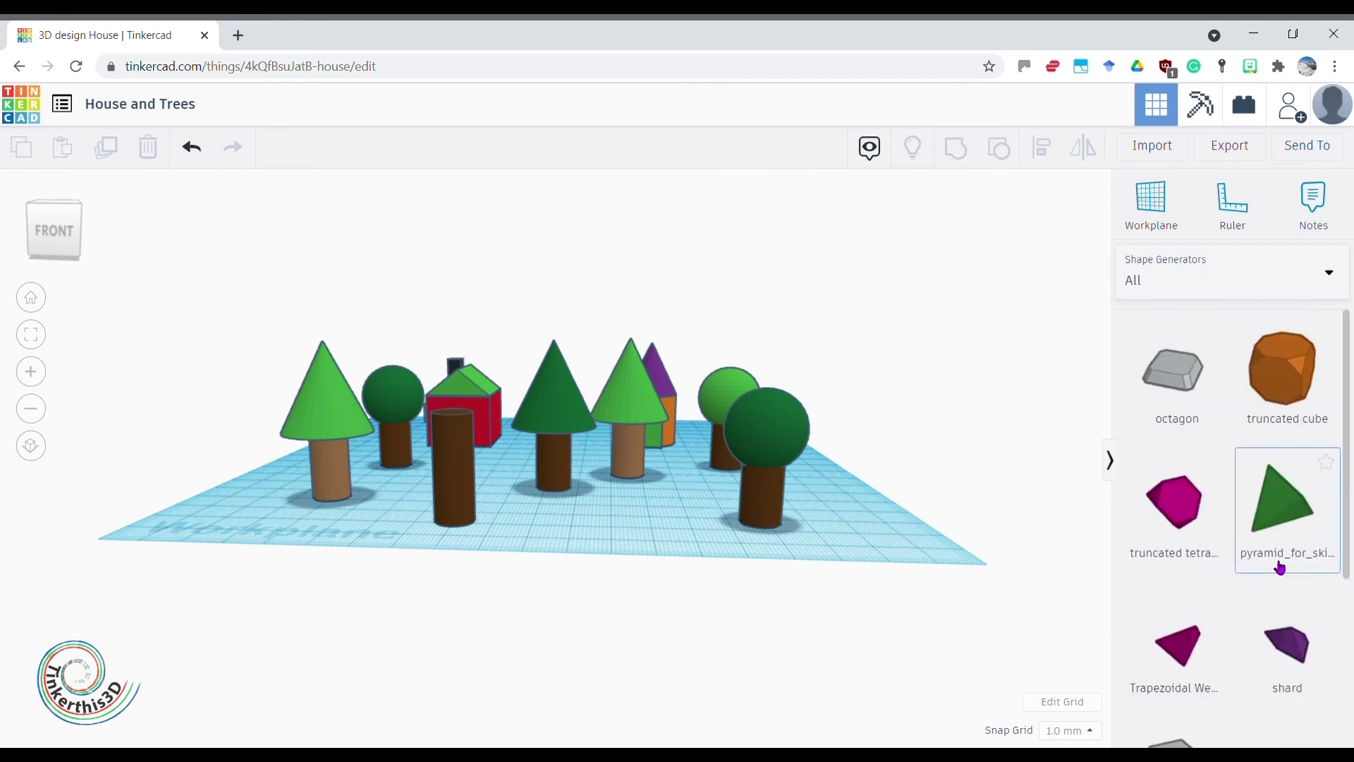
scroll(1294, 599, down, 3)
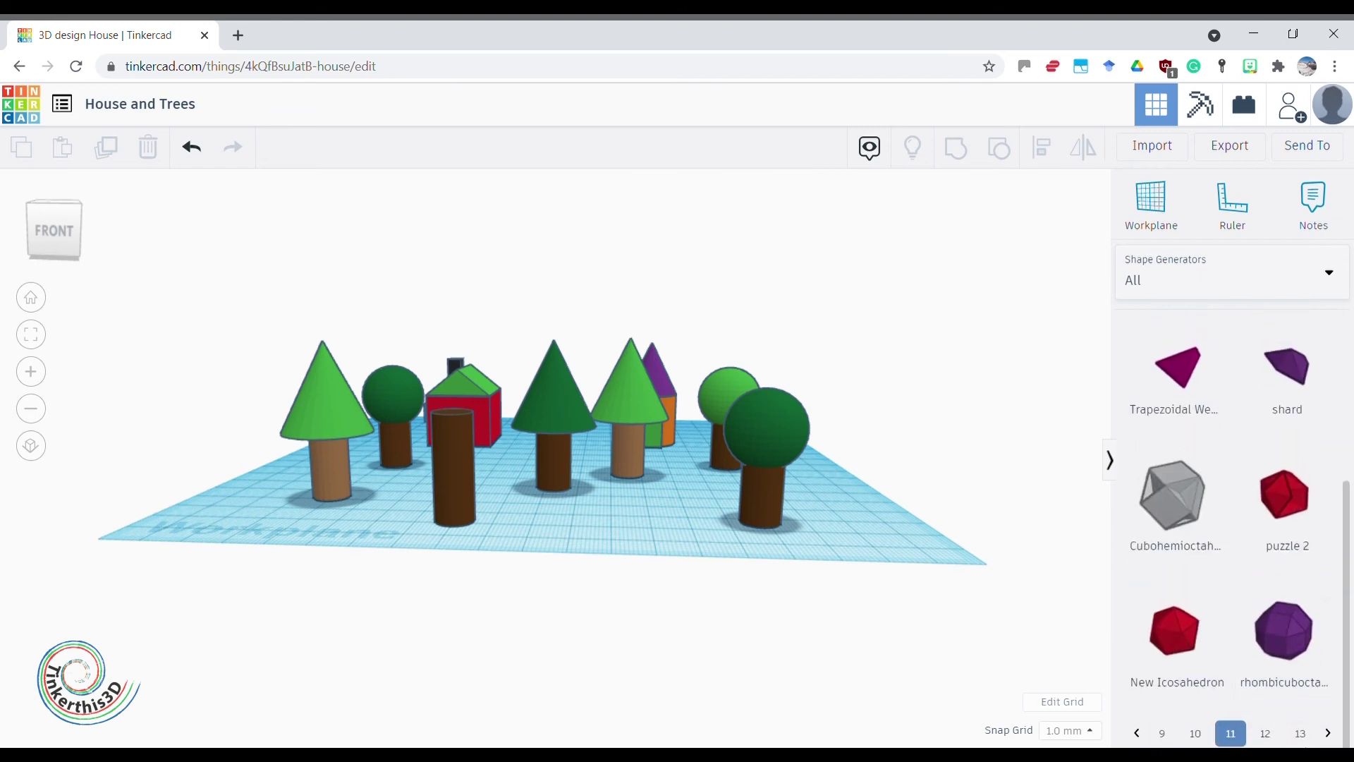
click(1307, 738)
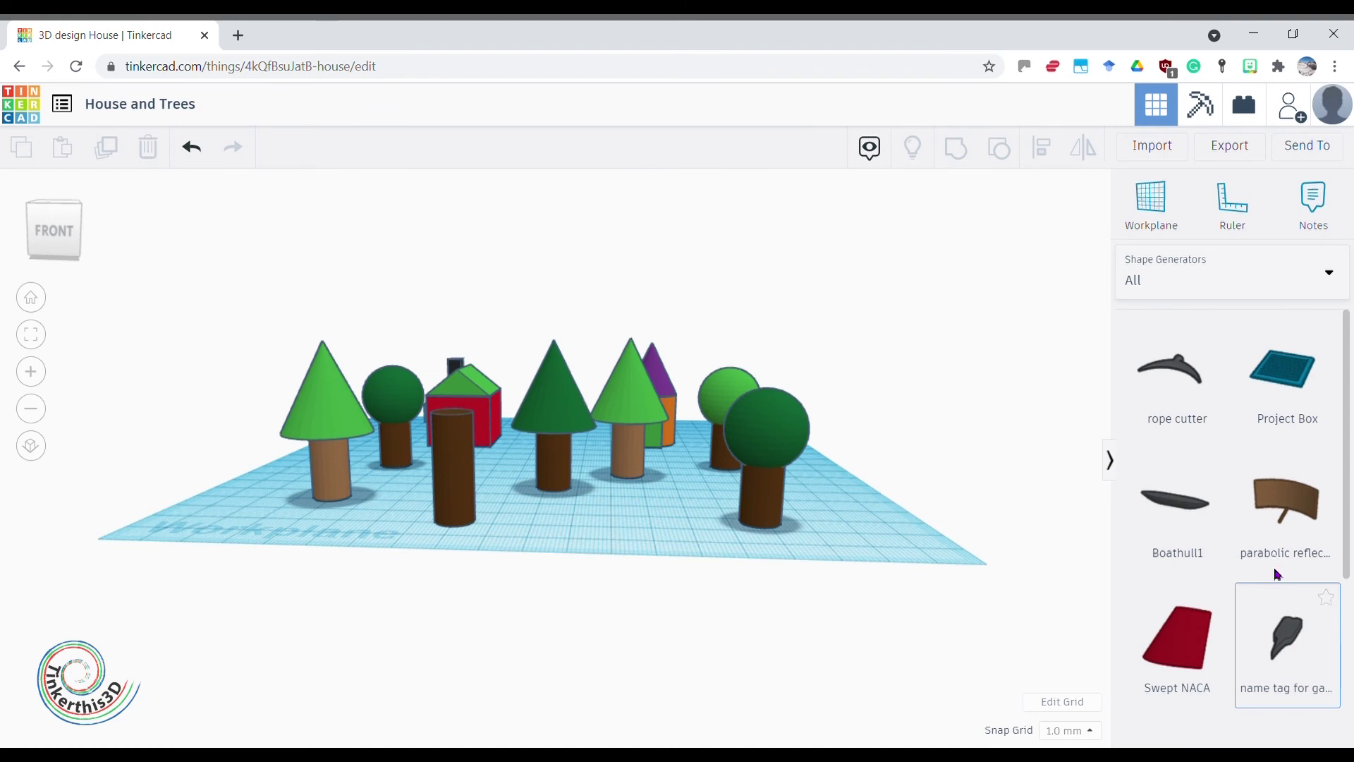
scroll(1278, 574, down, 5)
click(1317, 733)
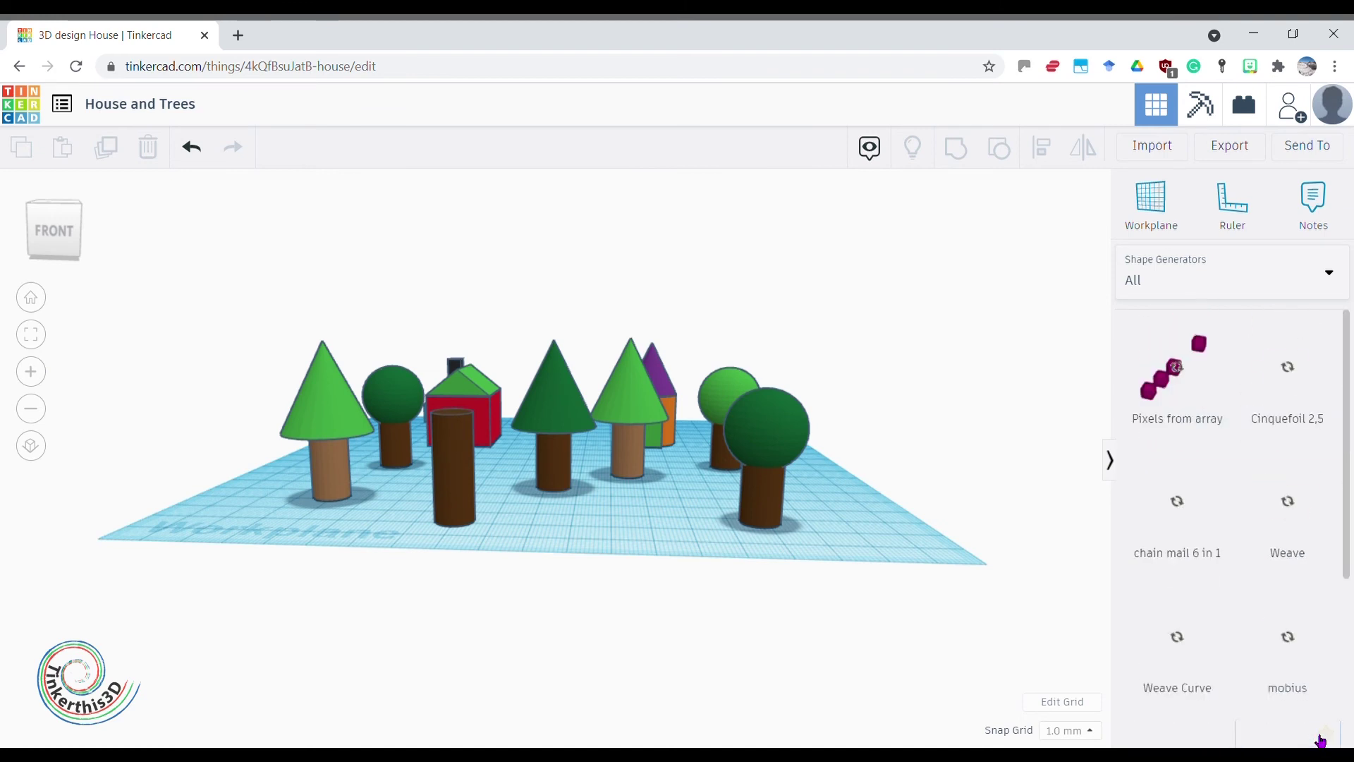
scroll(1321, 740, down, 4)
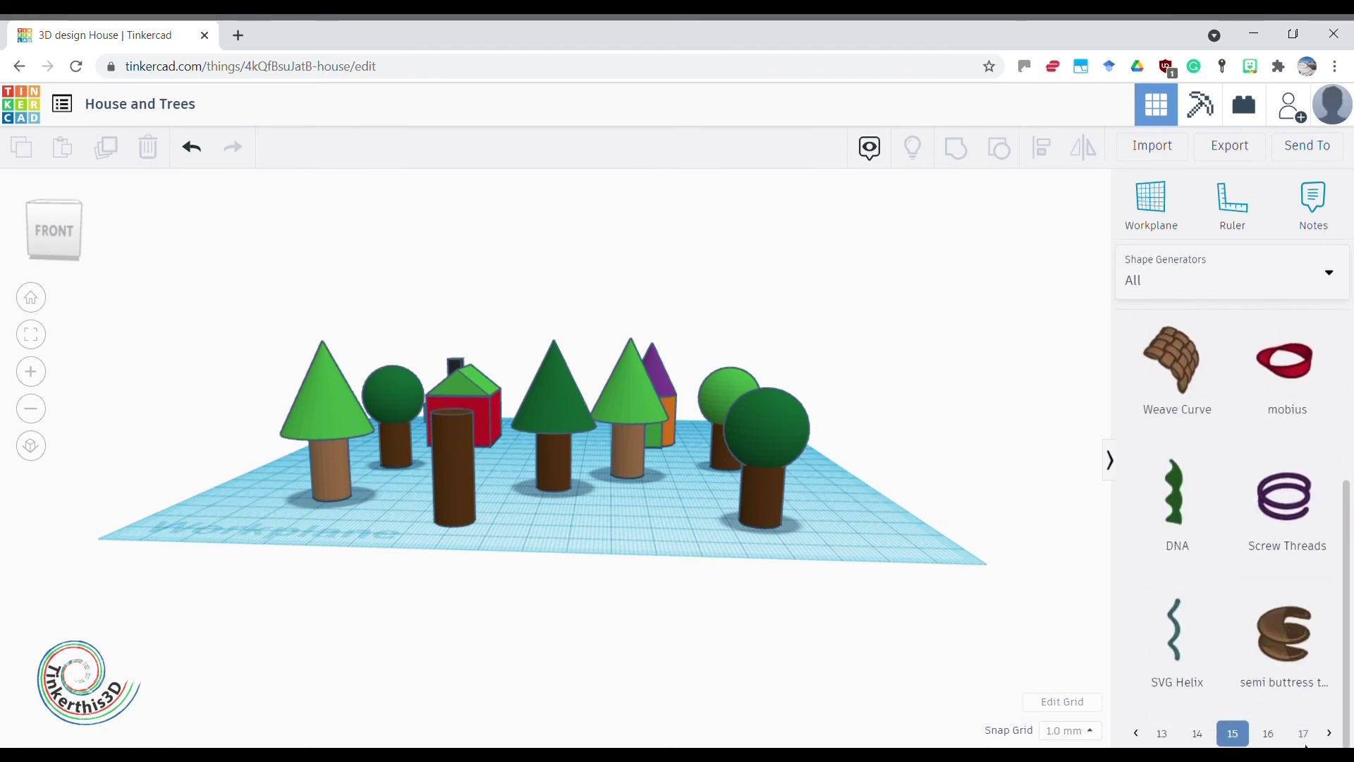
click(1310, 735)
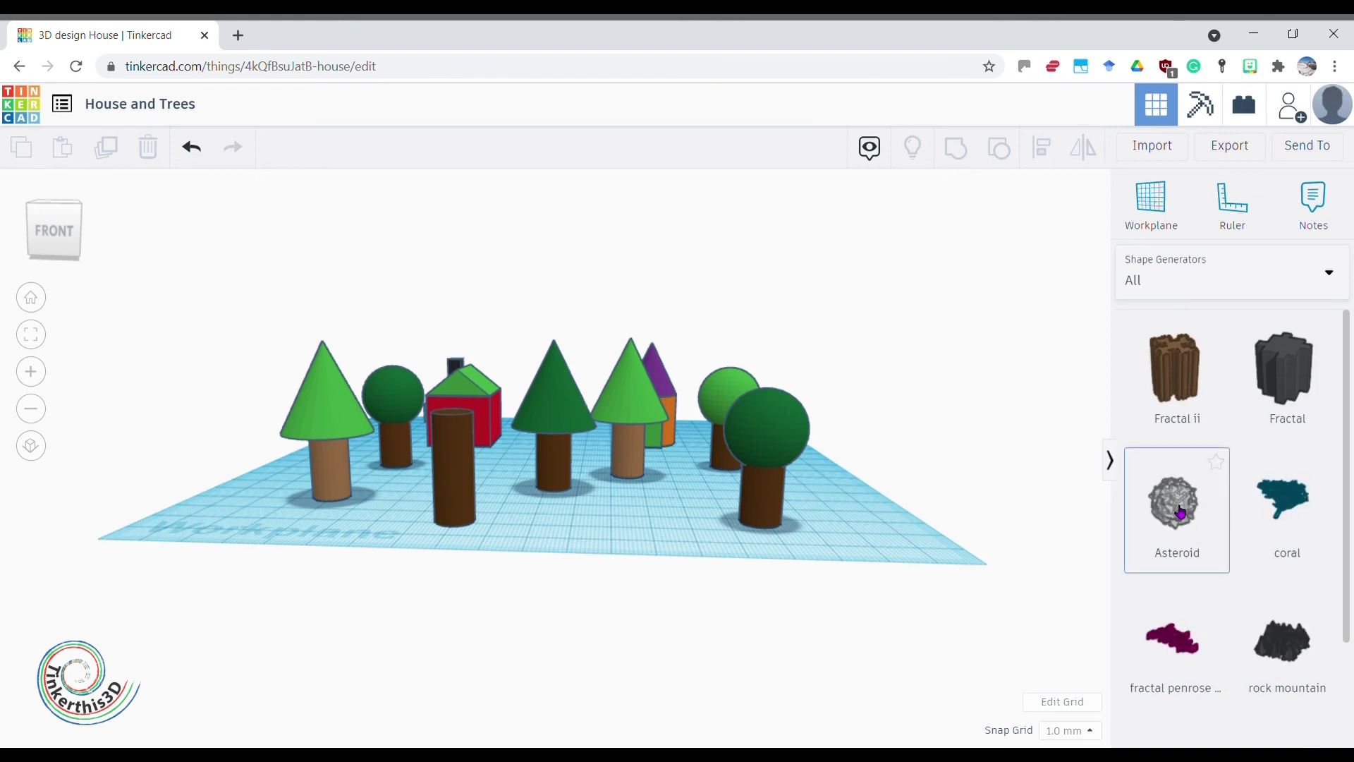
Place an Asteroid shape on the workplane and colour it green
drag(1181, 511, 637, 550)
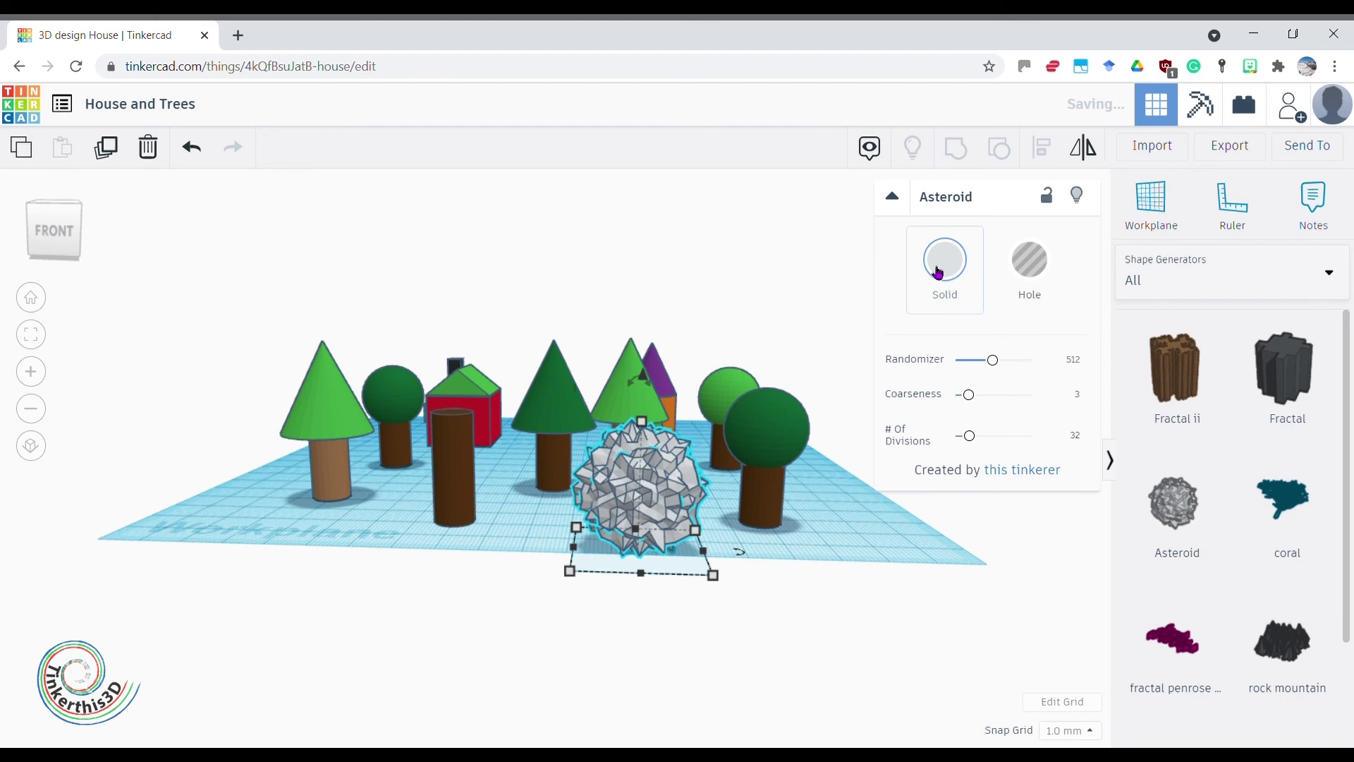
click(941, 266)
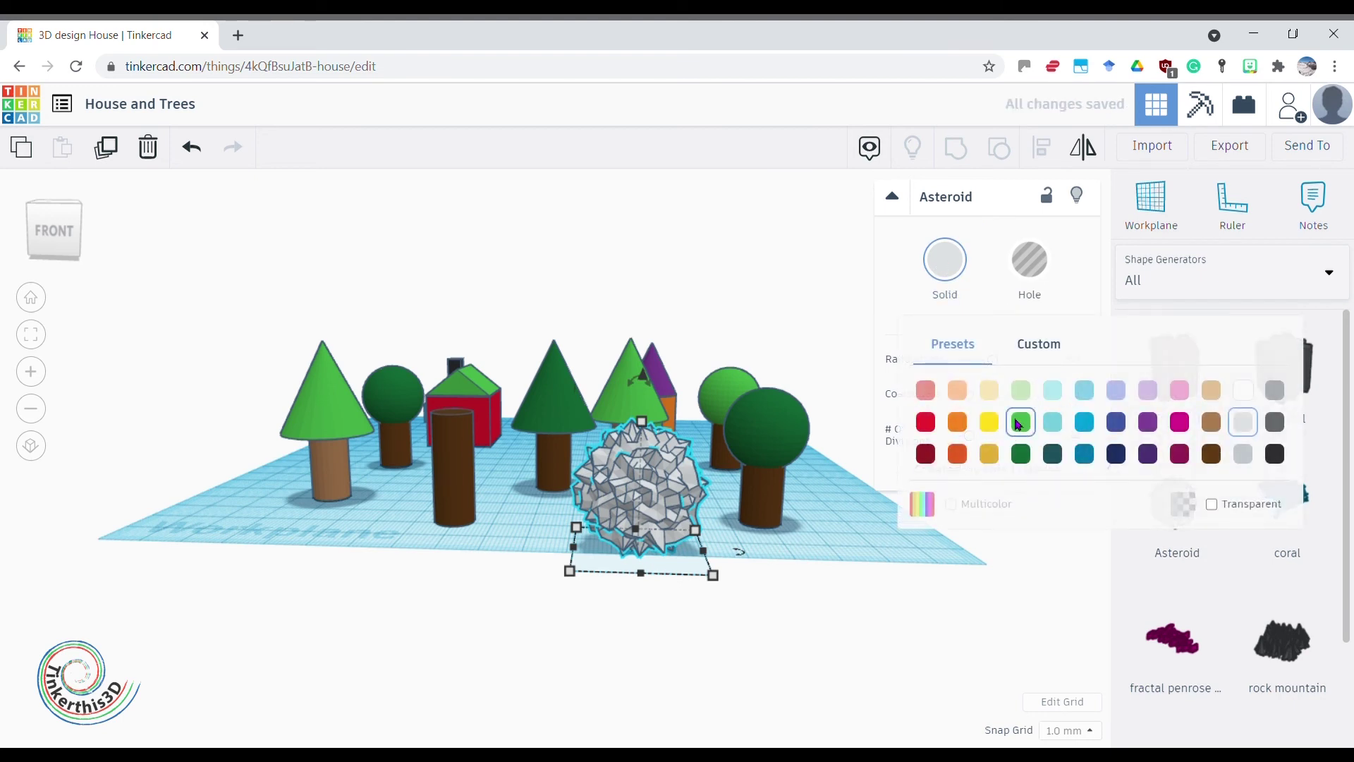
click(1017, 423)
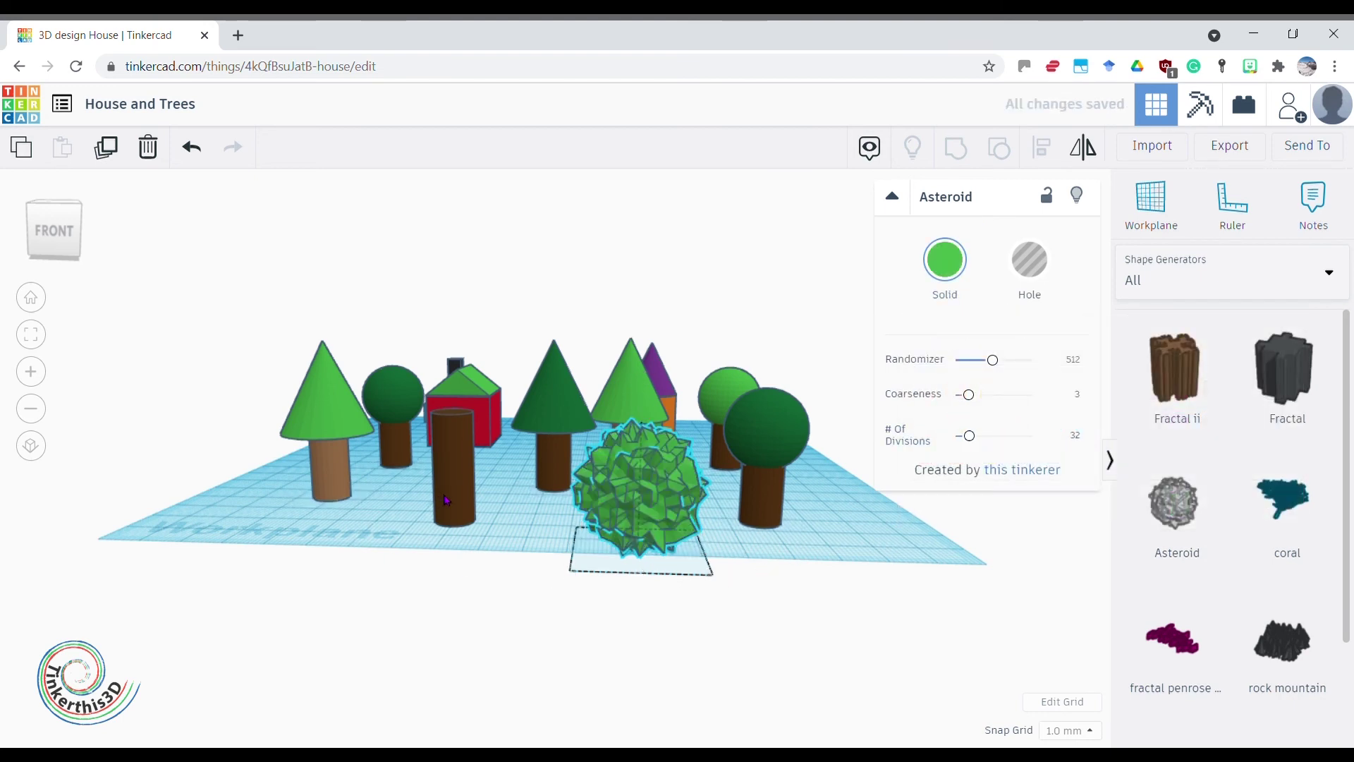
Align the asteroid with the standalone brown trunk, centring them on each other
shift+click(445, 500)
click(1042, 146)
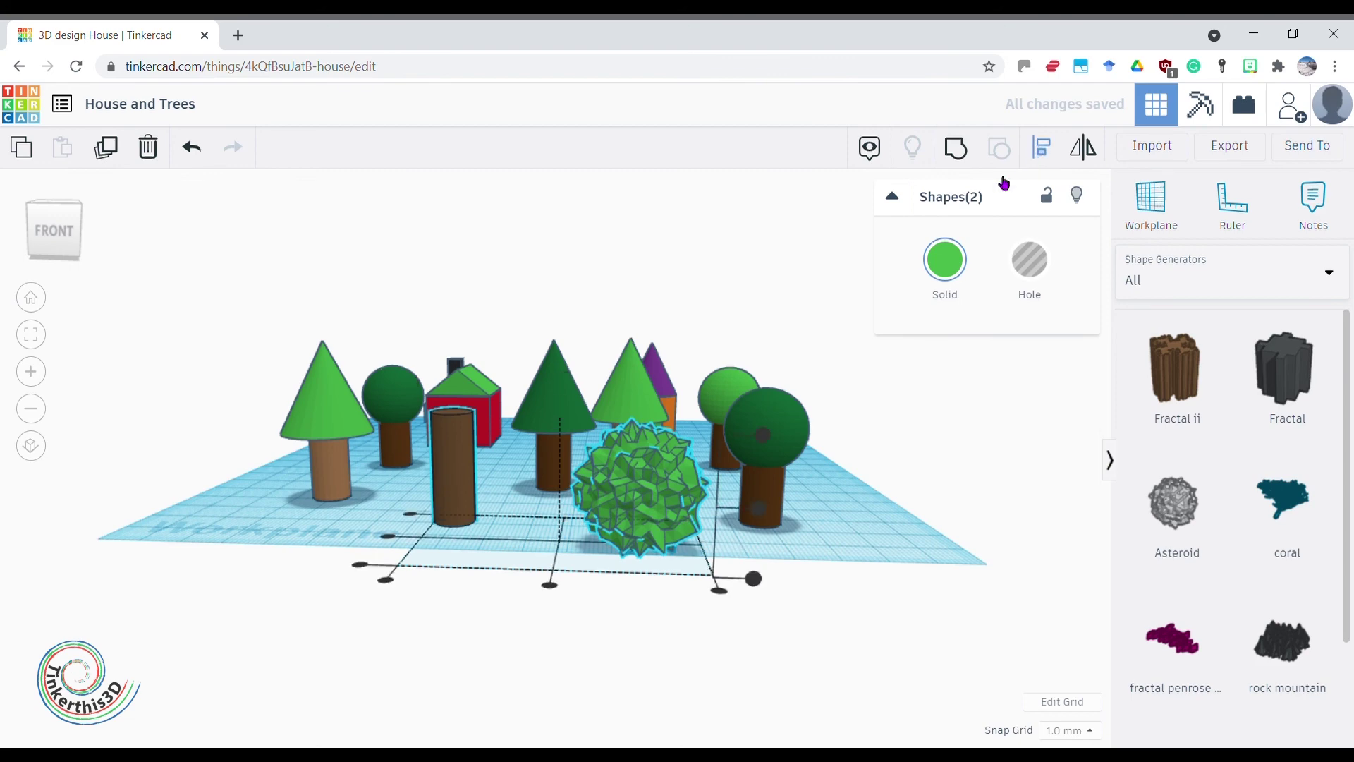
click(551, 585)
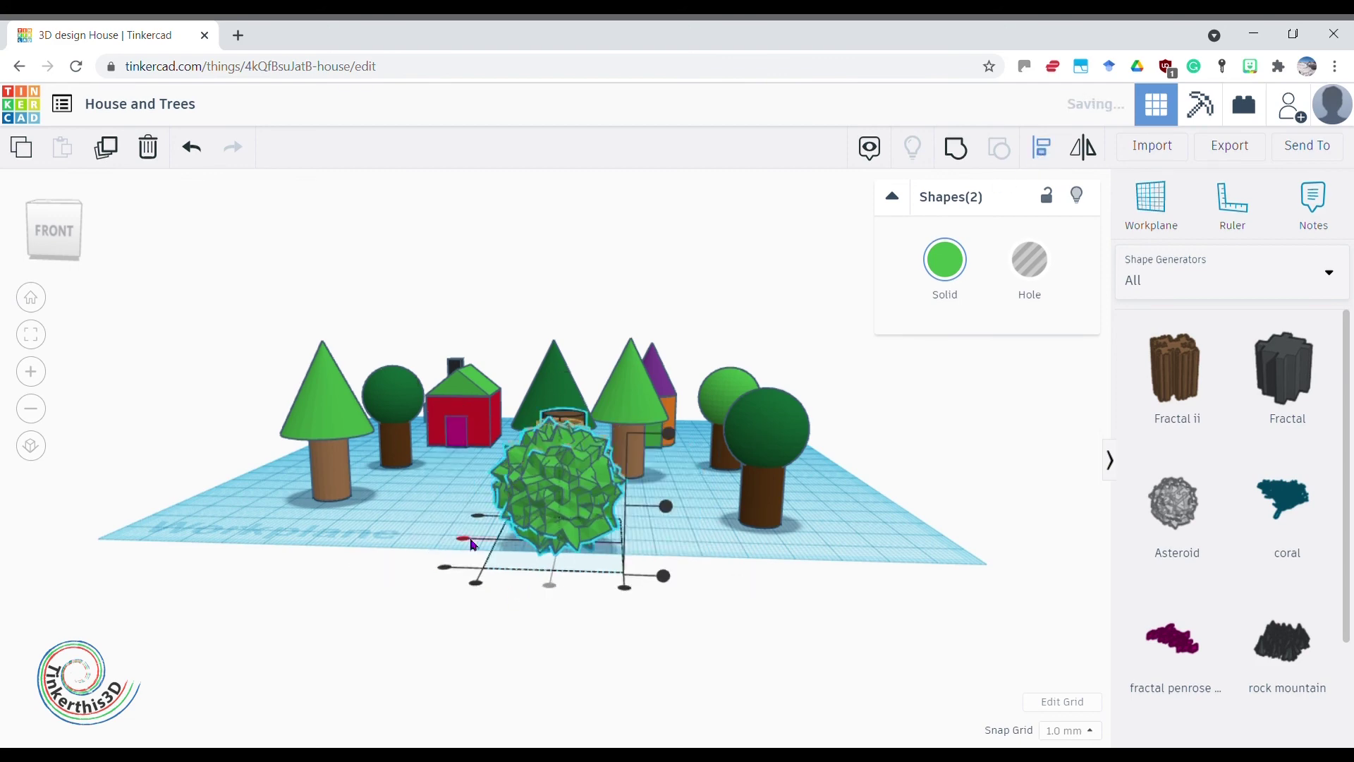
right_drag(492, 574, 706, 661)
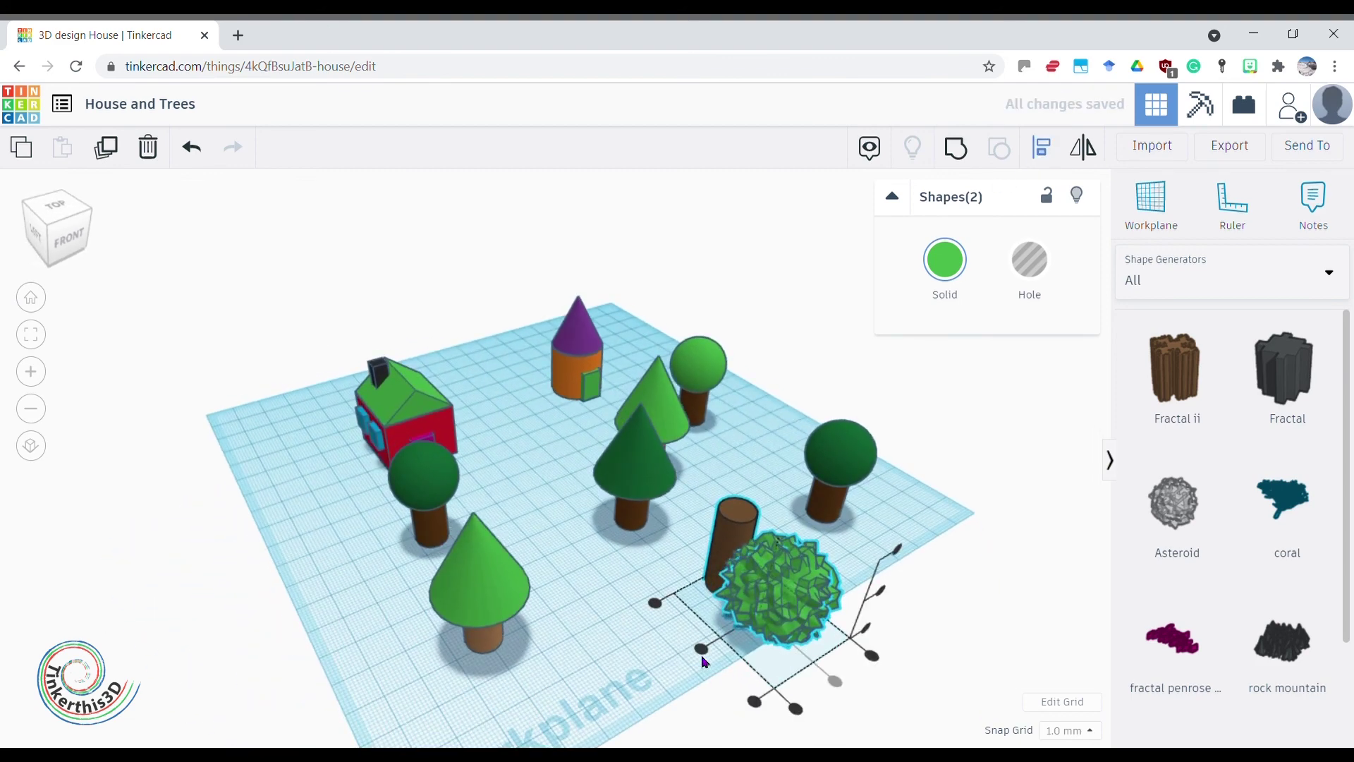
click(704, 656)
click(856, 681)
Finish centring, then raise the green asteroid to height 11.00 atop the trunk
click(857, 681)
right_drag(856, 681, 616, 511)
click(550, 387)
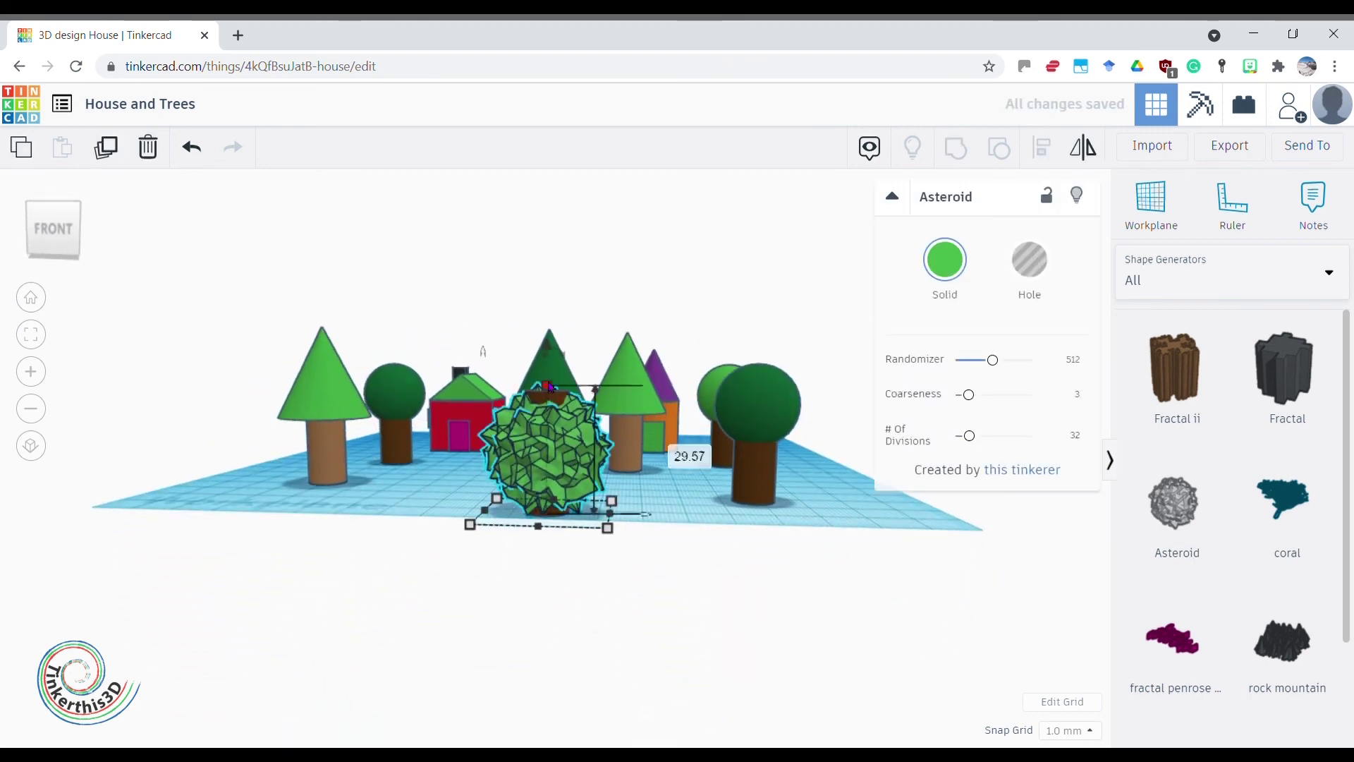
drag(552, 347, 544, 293)
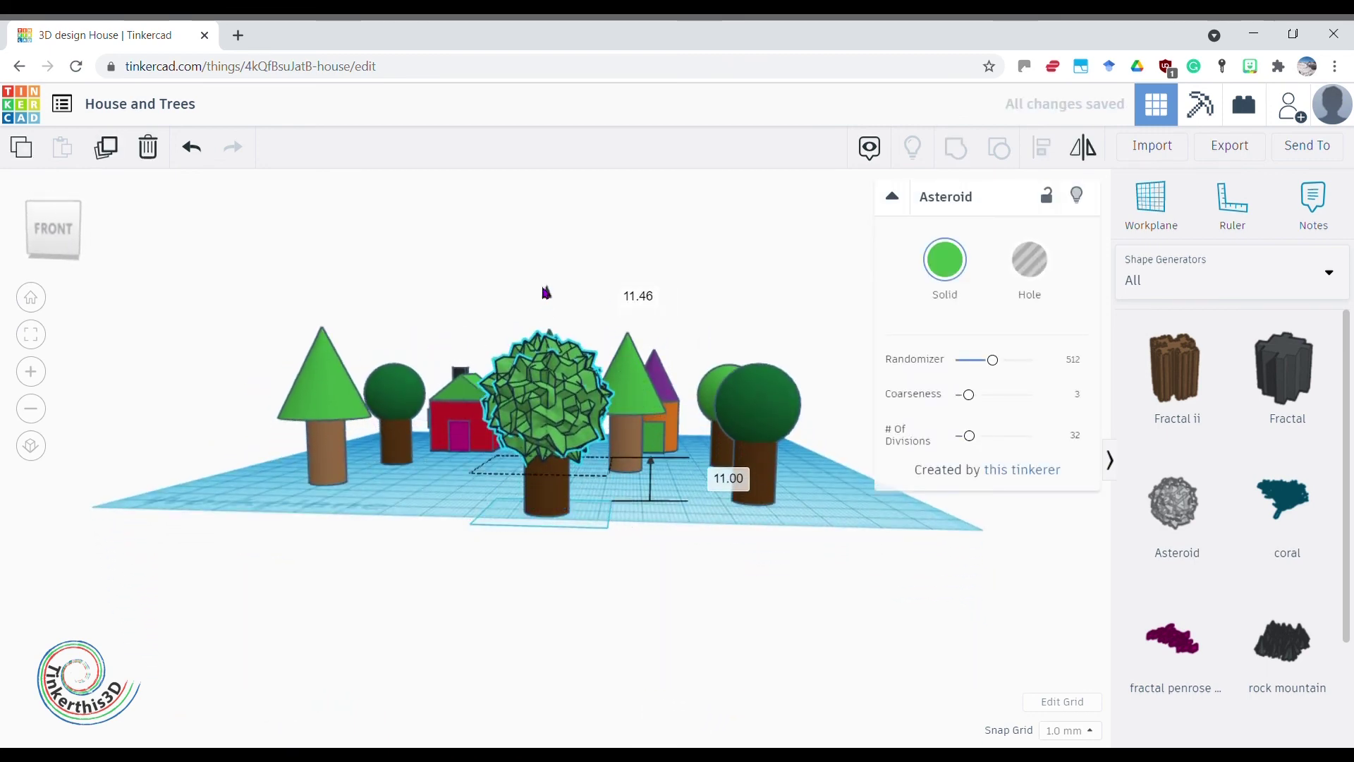
click(409, 525)
right_drag(409, 526, 426, 550)
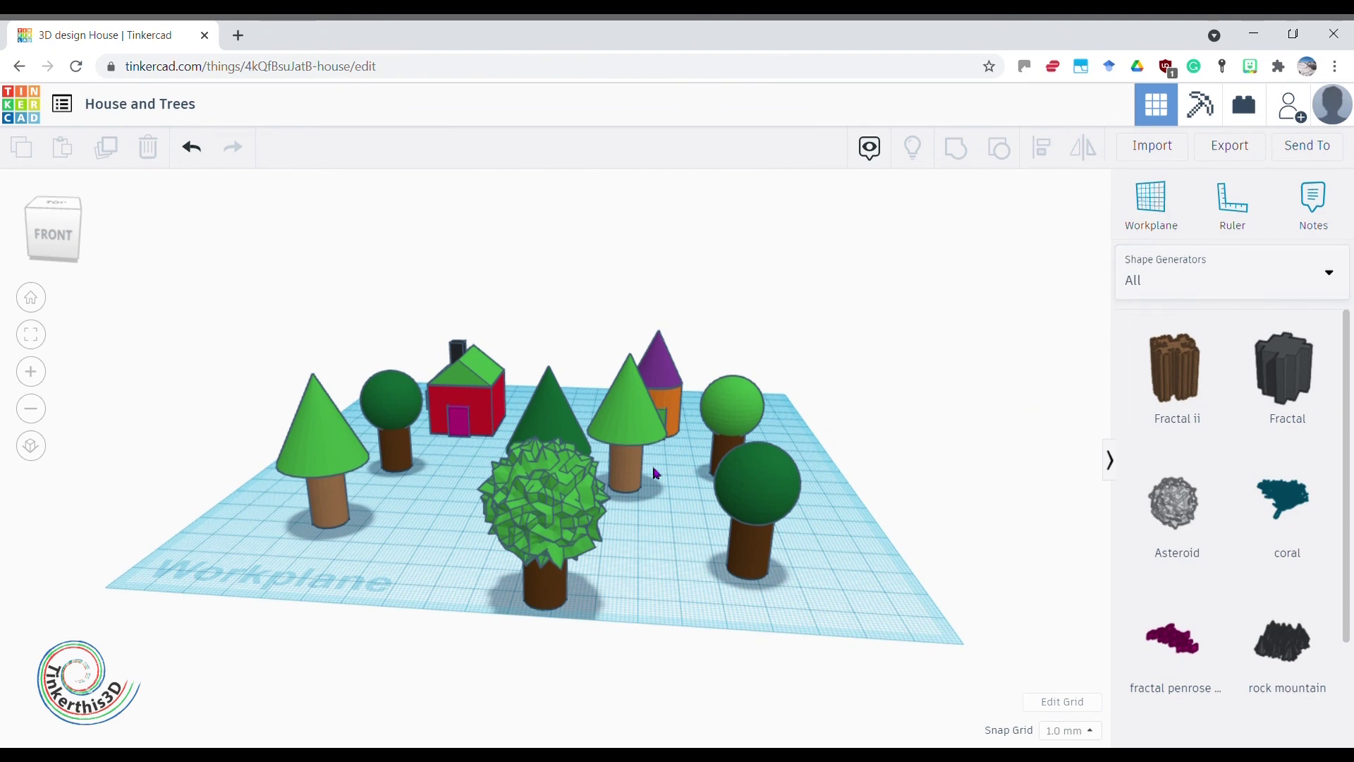
right_drag(643, 620, 629, 644)
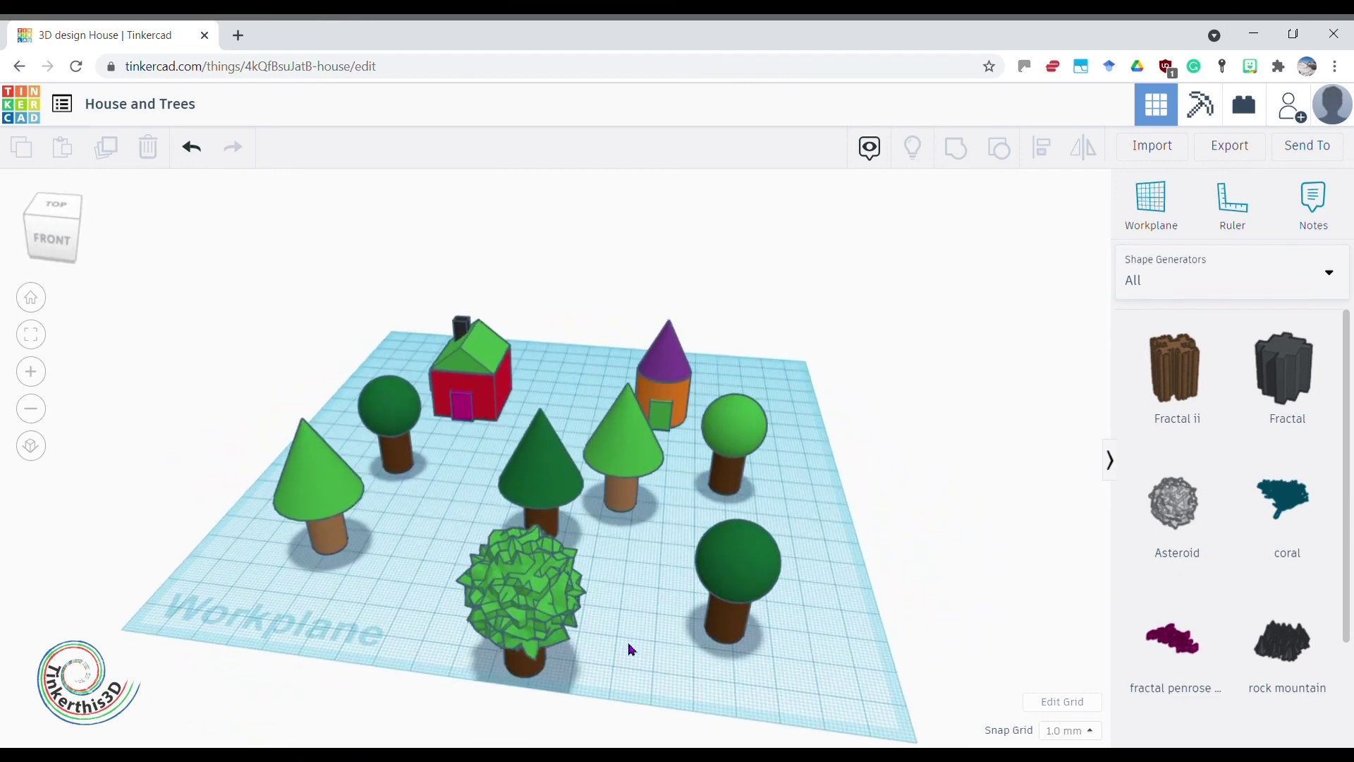